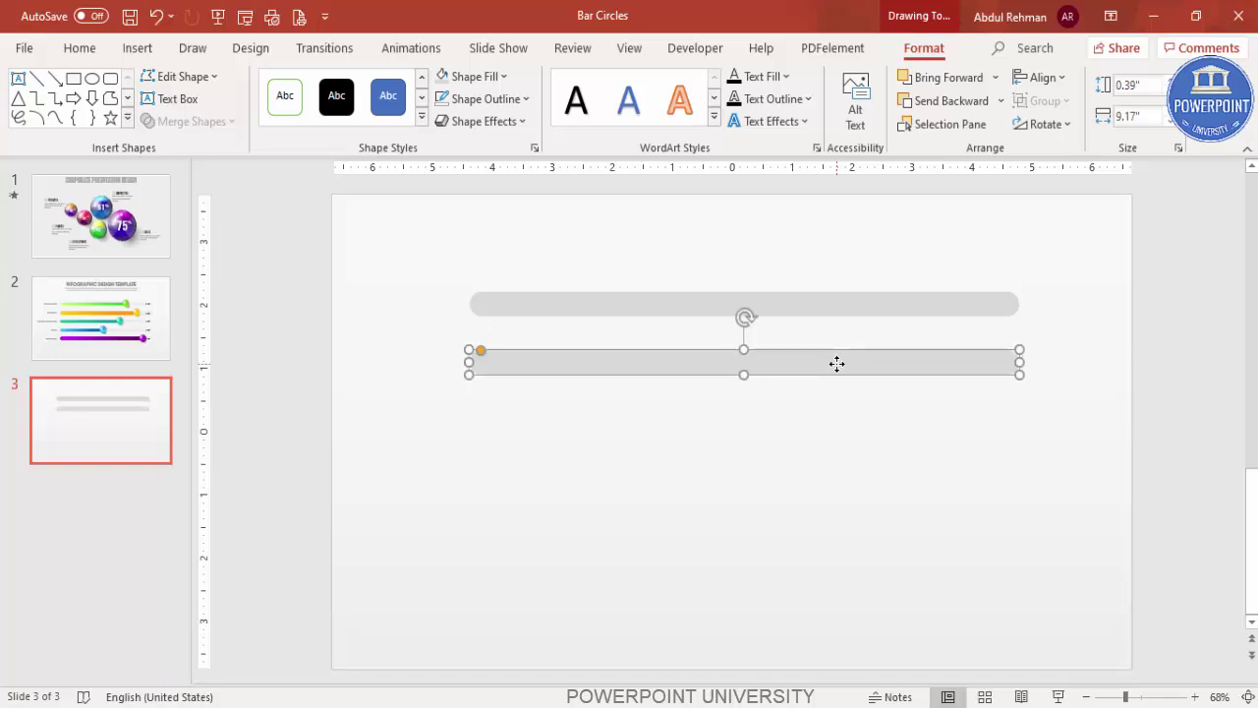
Give the lower bar a gradient fill and delete the extra 85% and 74% stops
right_click(836, 364)
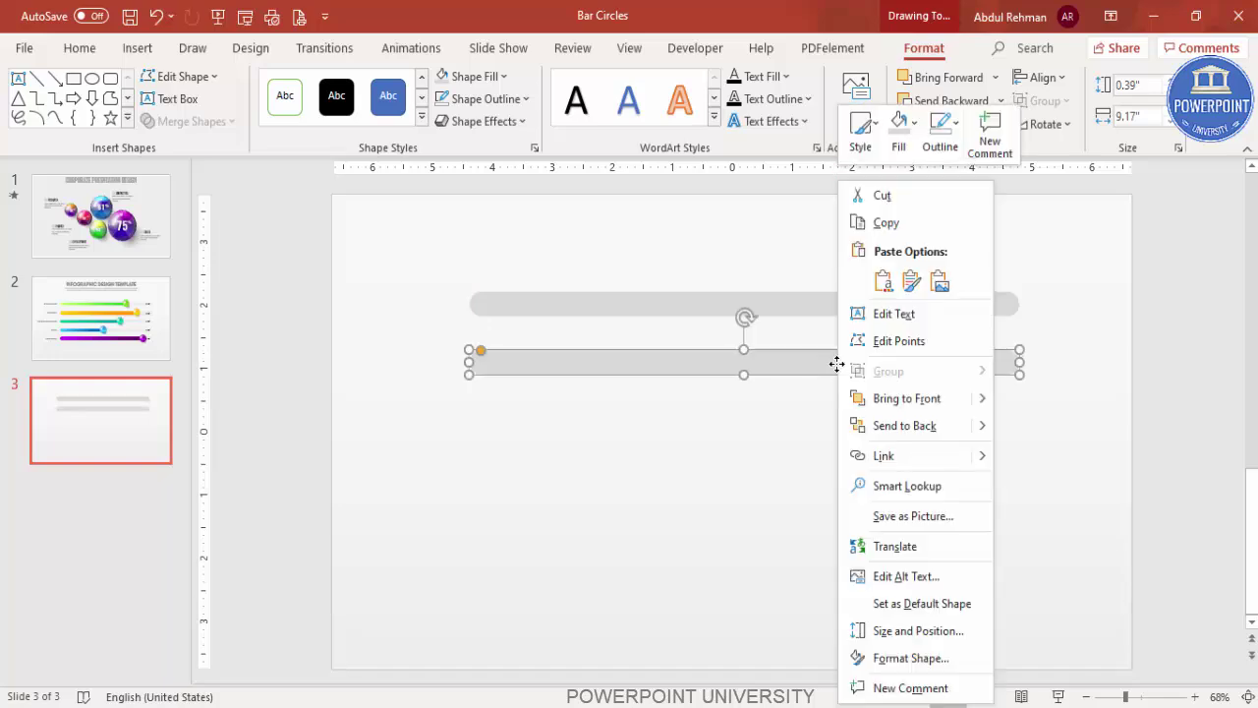
left_click(946, 633)
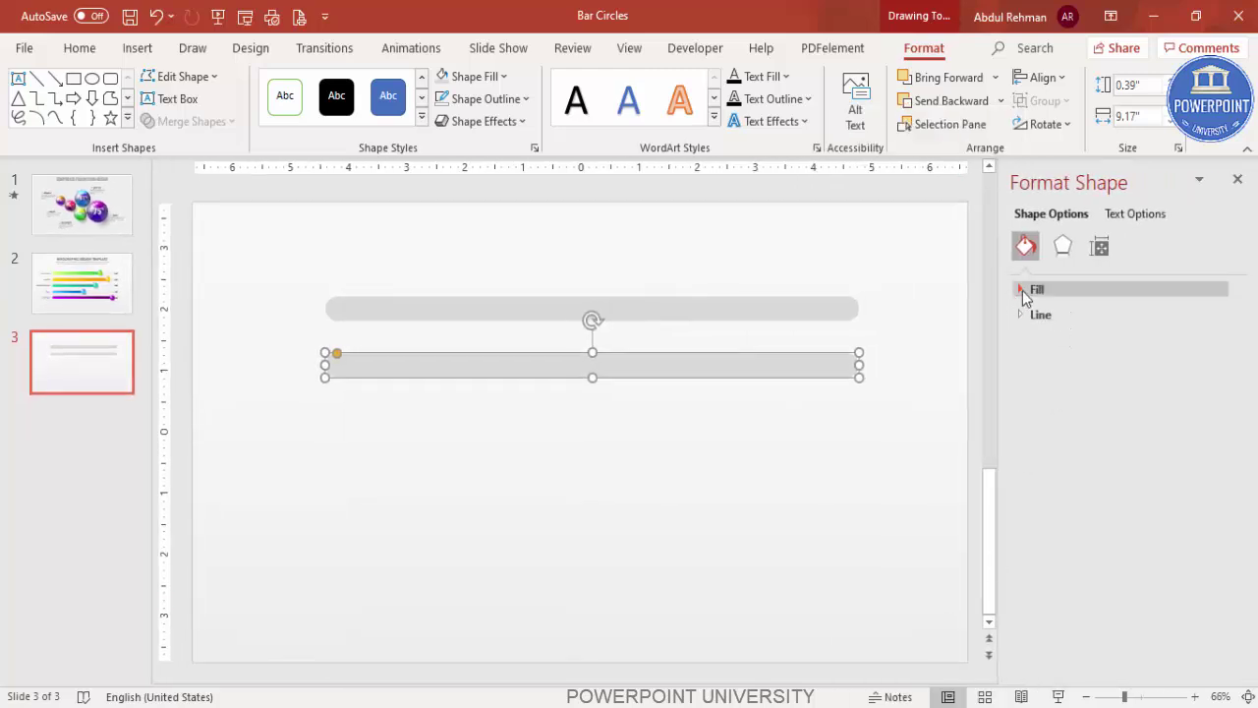
left_click(1026, 289)
left_click(1075, 363)
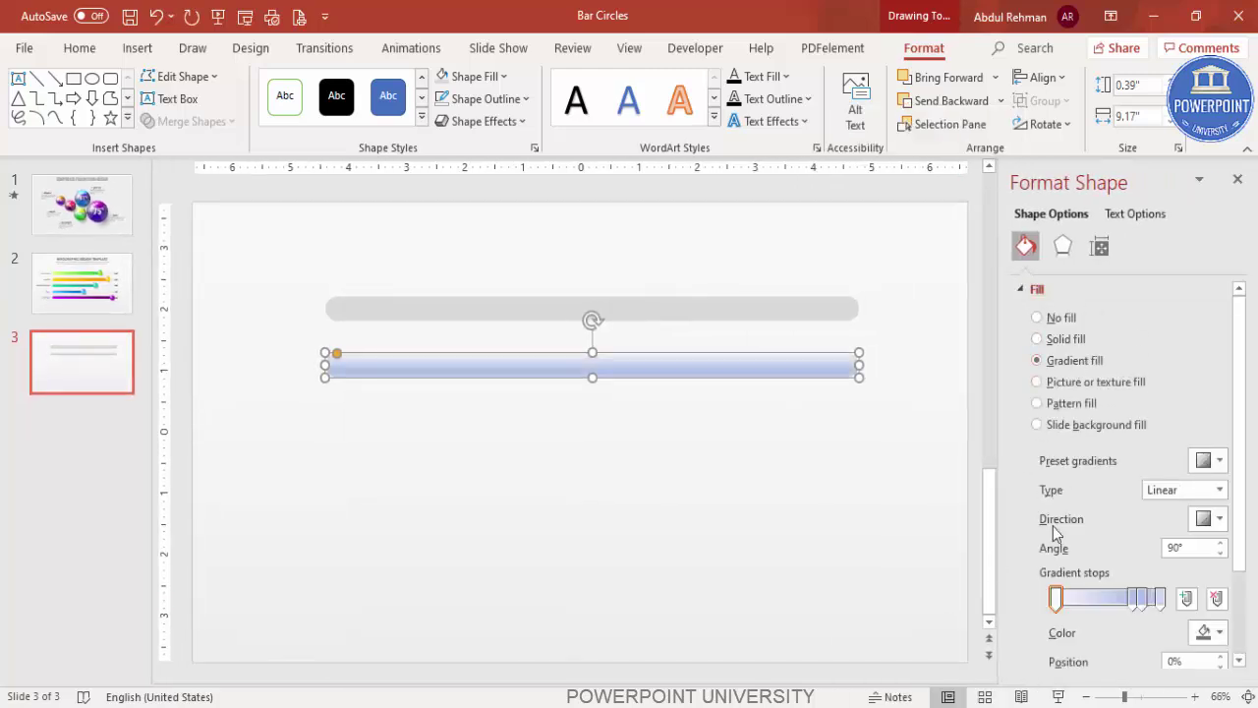
left_click(1143, 600)
left_click(1216, 598)
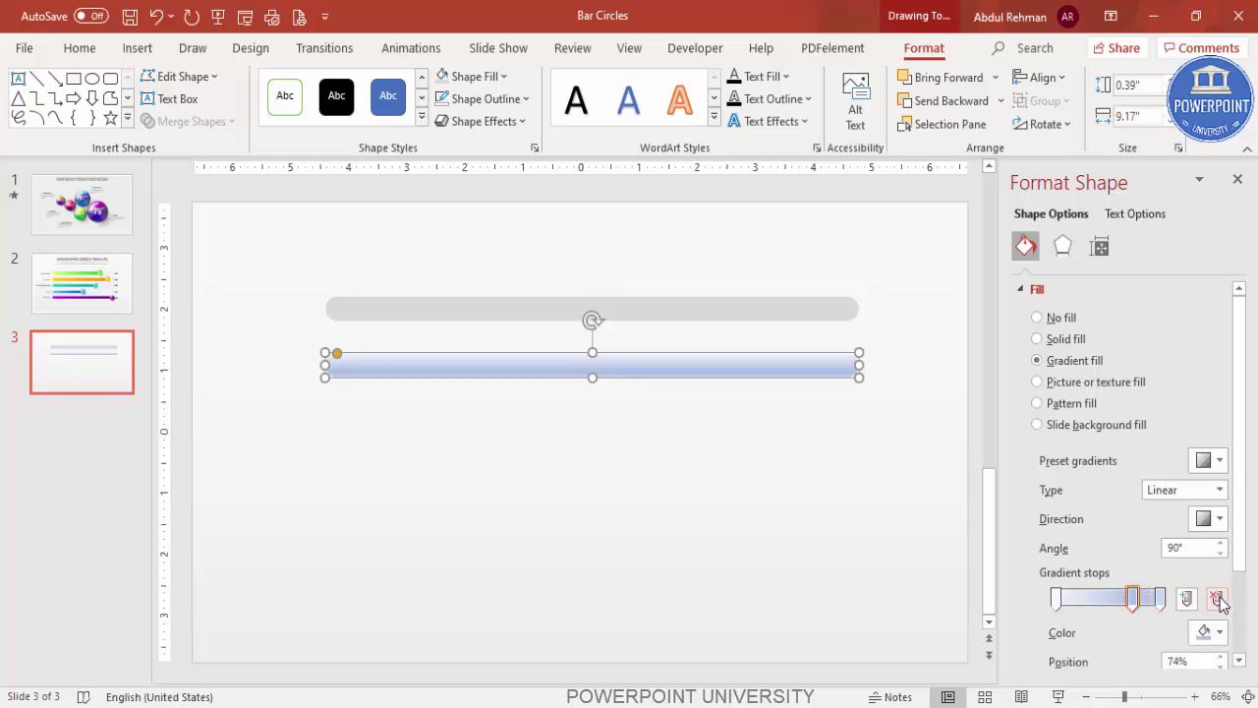
left_click(1217, 598)
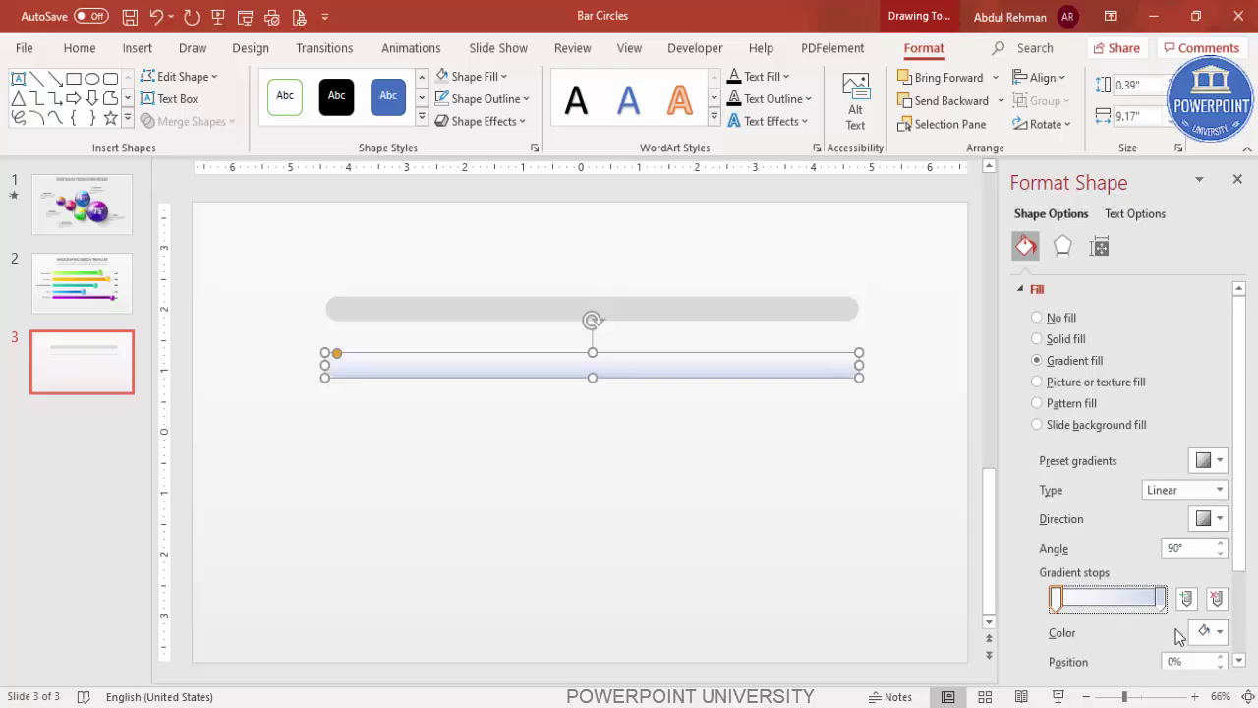
Colour the left gradient stop yellow-green from the standard palette
left_click(1207, 632)
left_click(1130, 584)
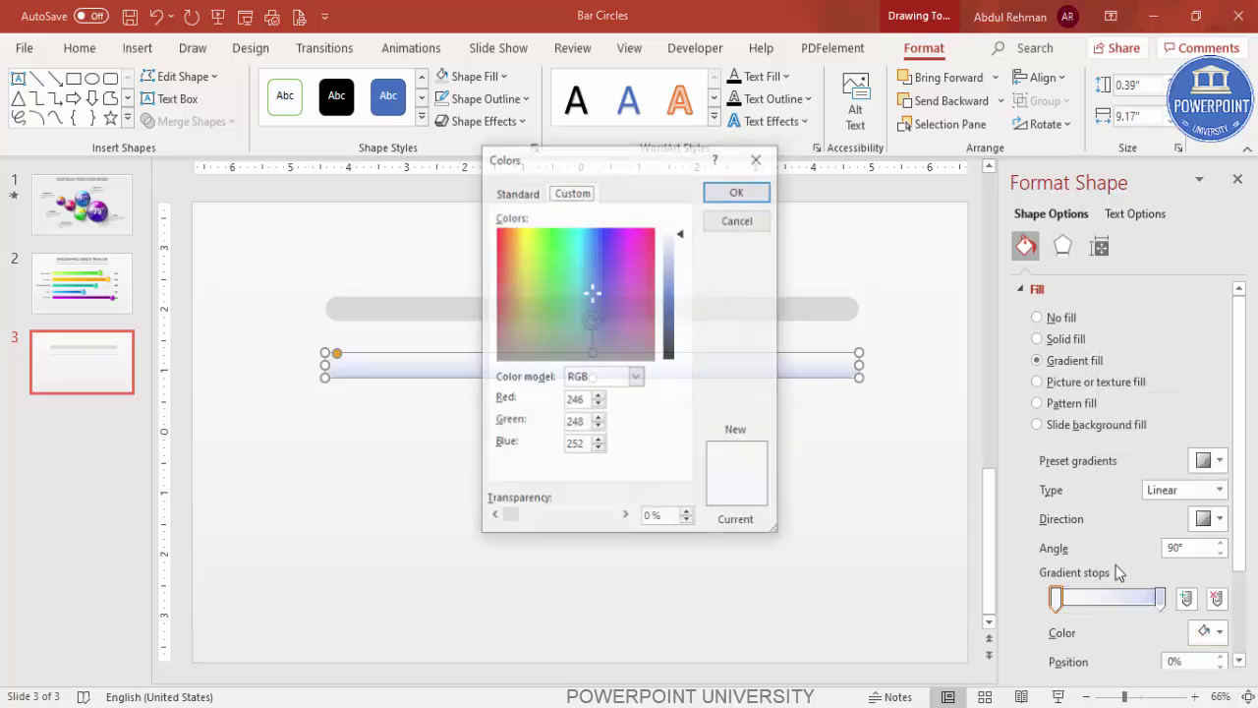
left_click(511, 193)
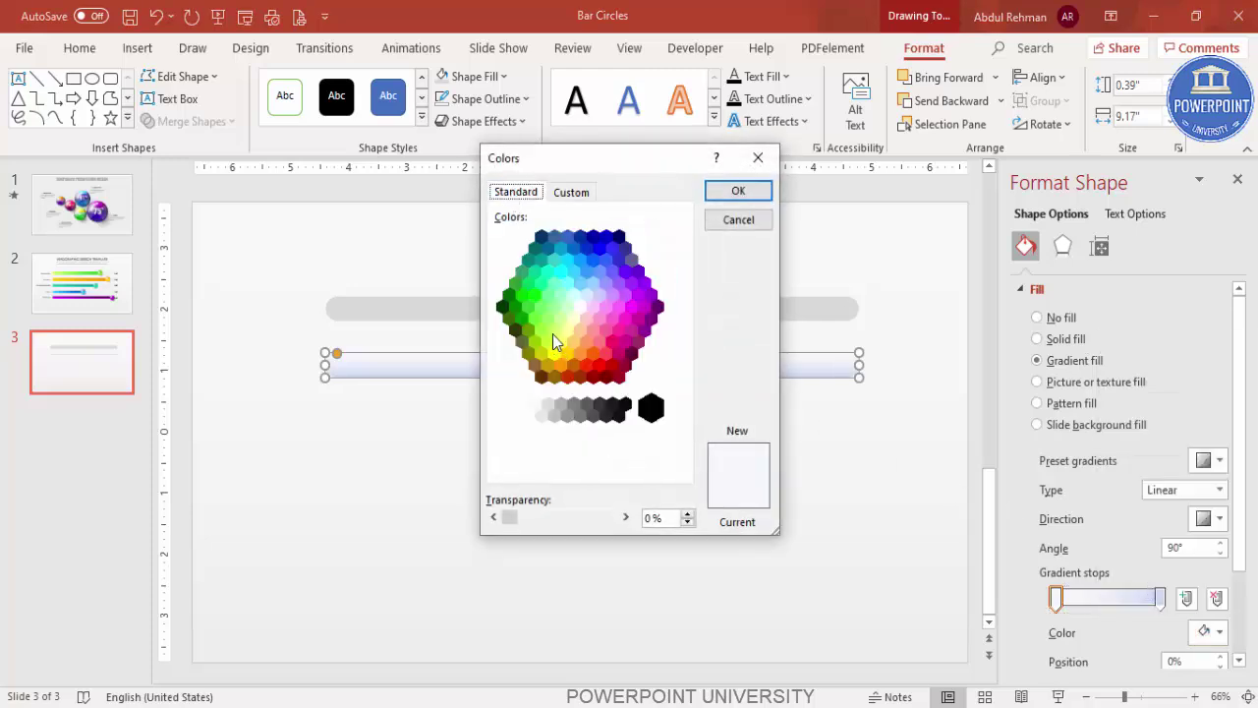
left_click(554, 332)
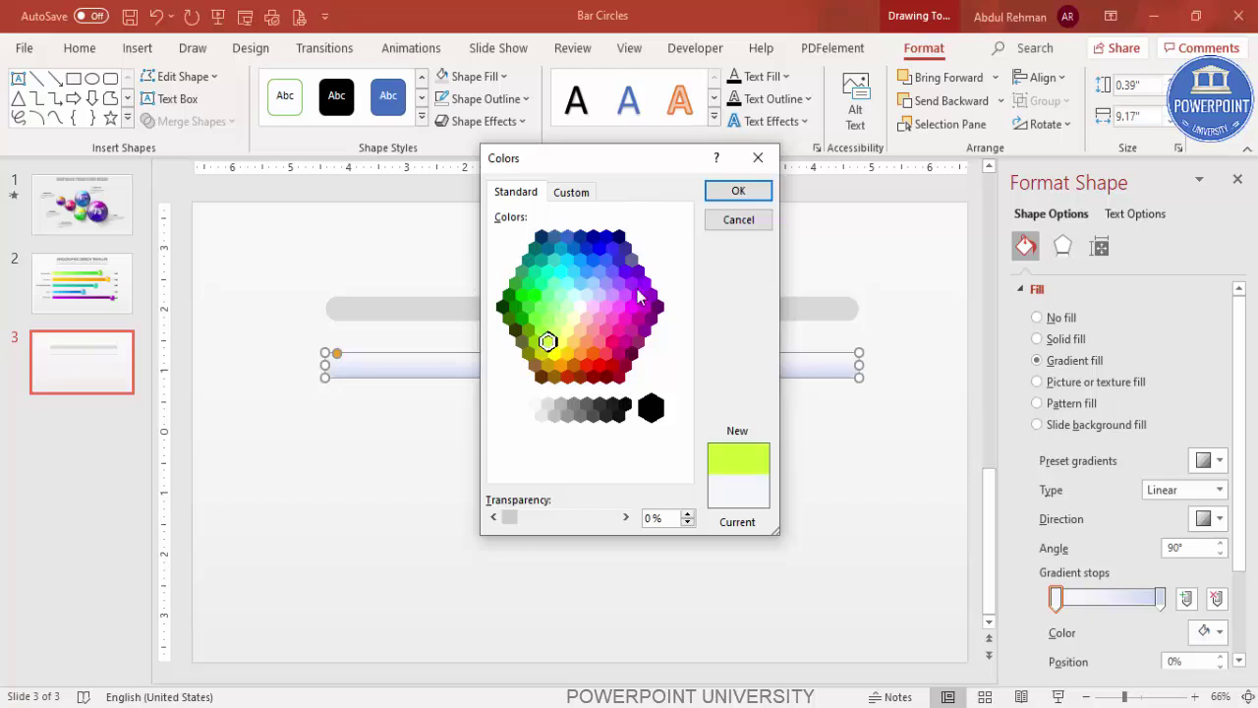
left_click(738, 191)
Colour the right gradient stop green and set the direction to linear right
left_click(1159, 598)
left_click(1218, 632)
left_click(1143, 586)
left_click(516, 192)
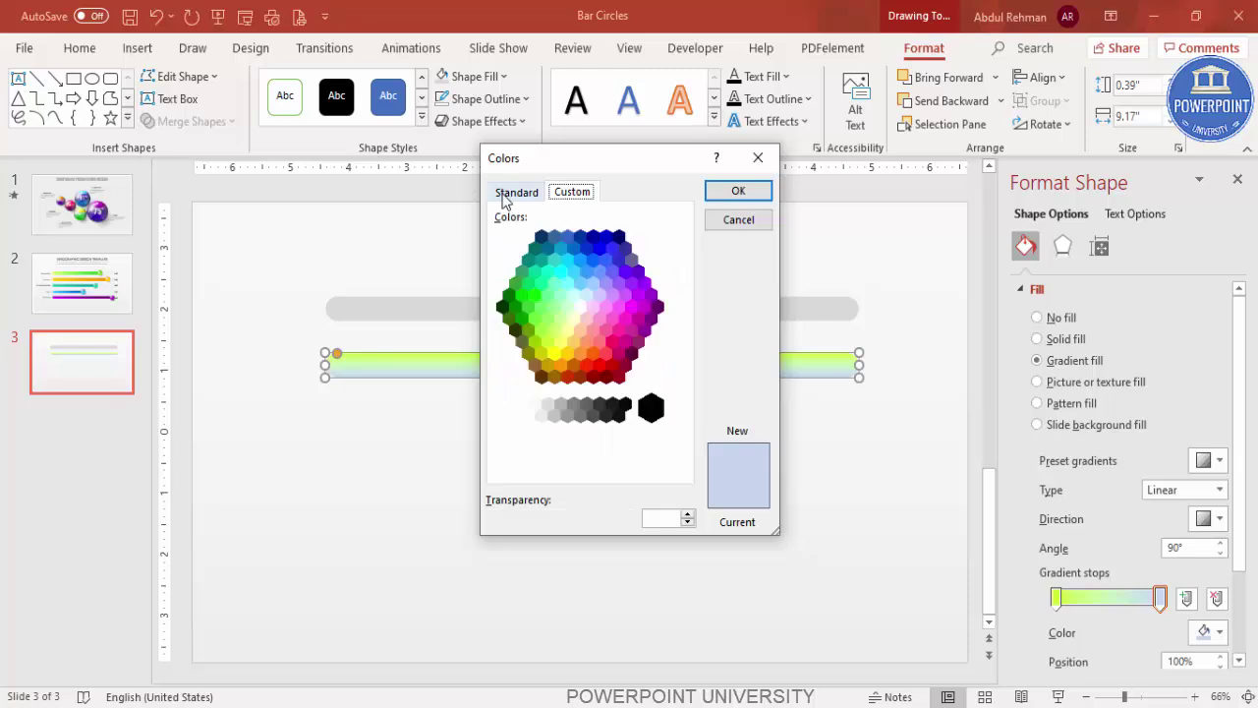
left_click(526, 310)
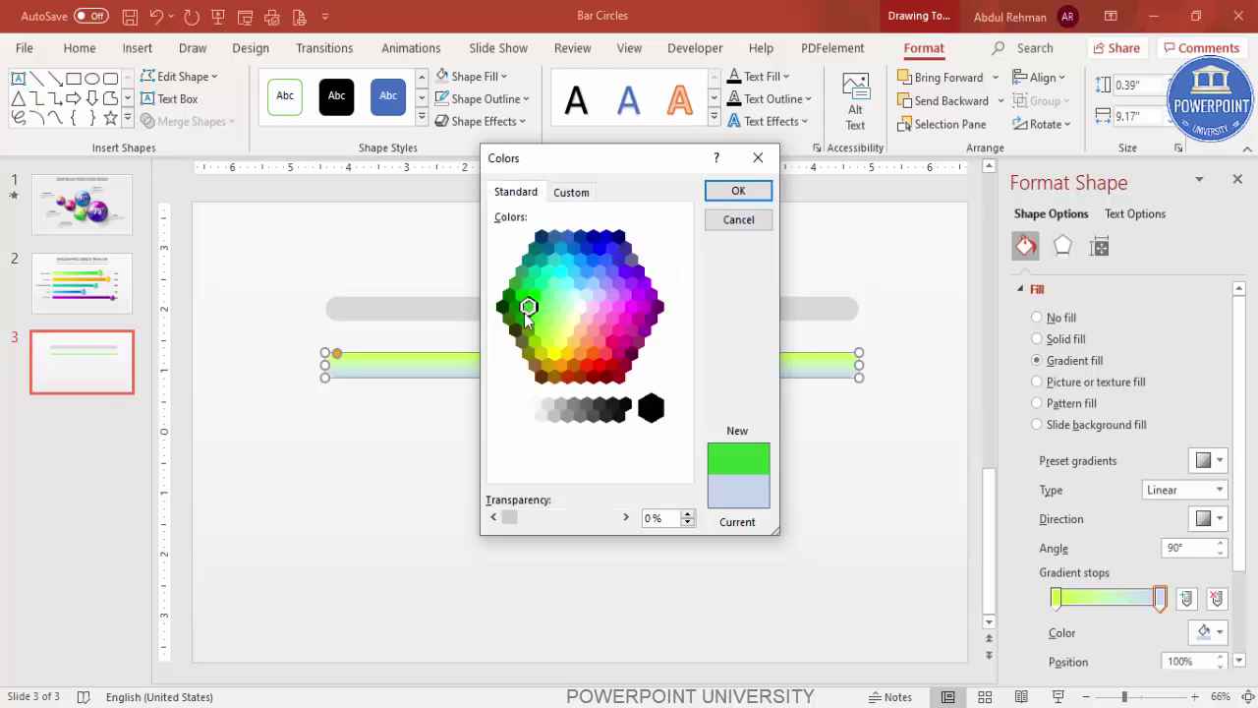
left_click(752, 190)
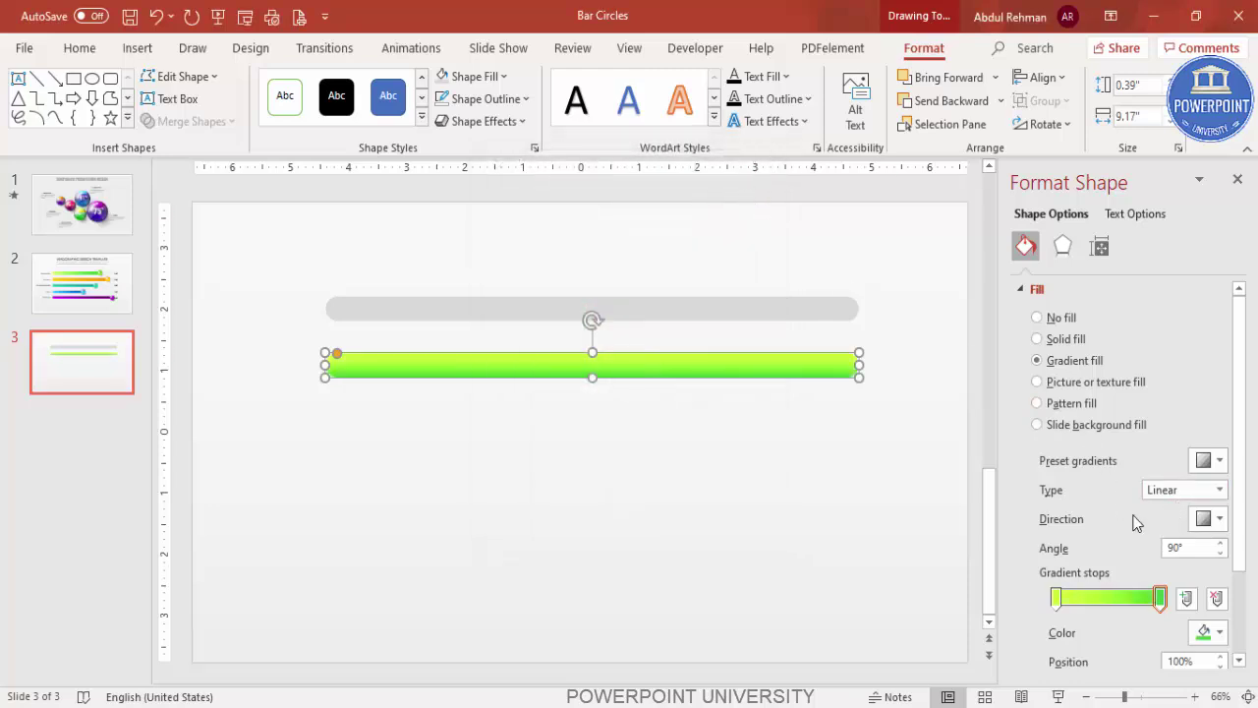
left_click(1203, 521)
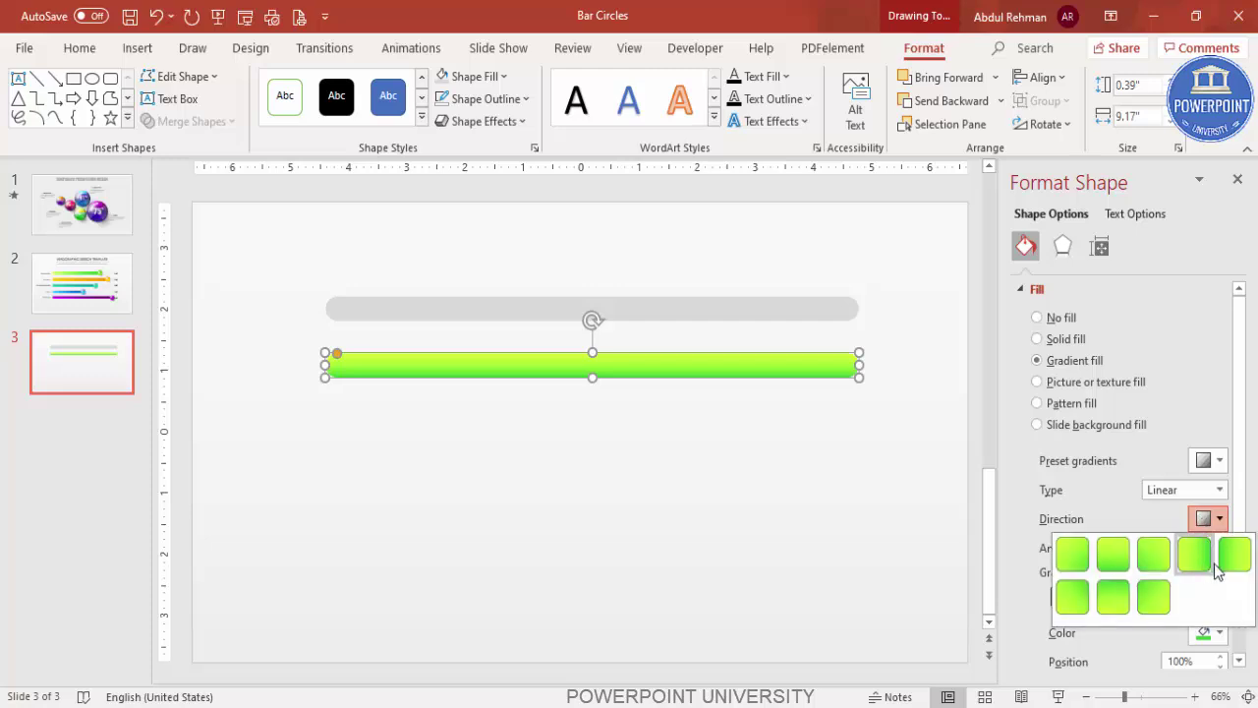
left_click(1199, 568)
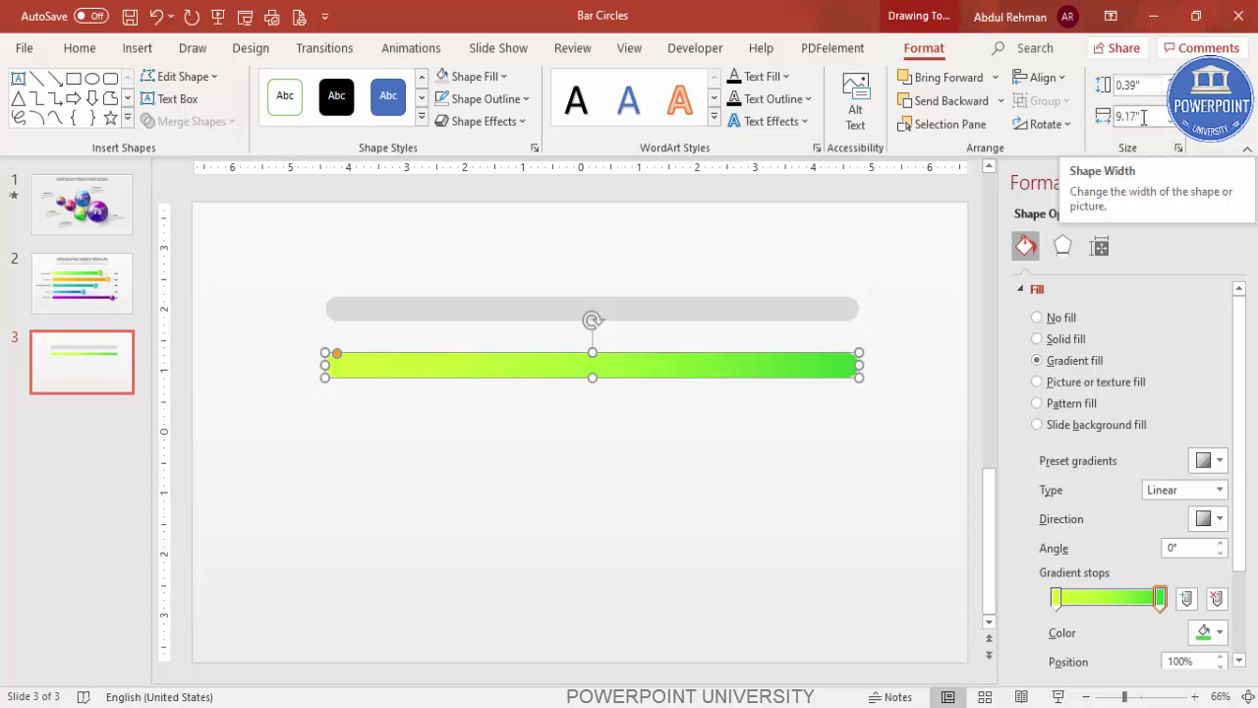
Narrow the green bar to 6.4" and place it over the left end of the grey track
left_click(1173, 132)
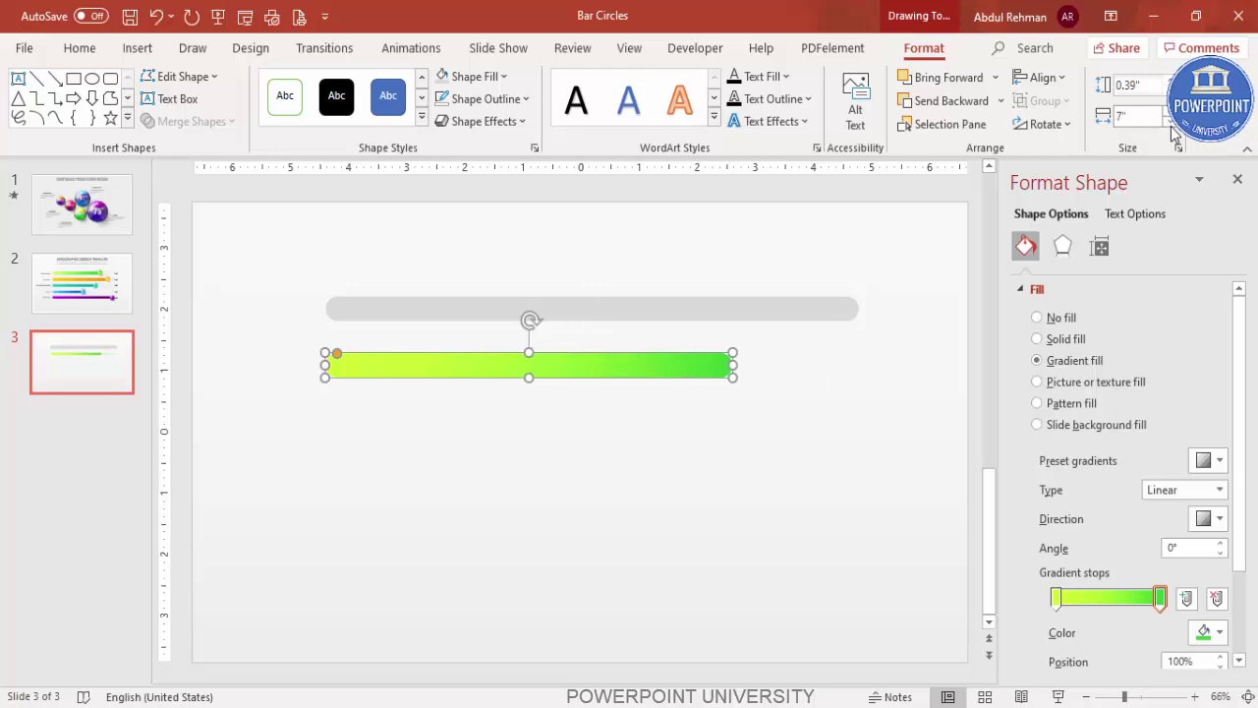
left_click_drag(581, 366, 587, 309)
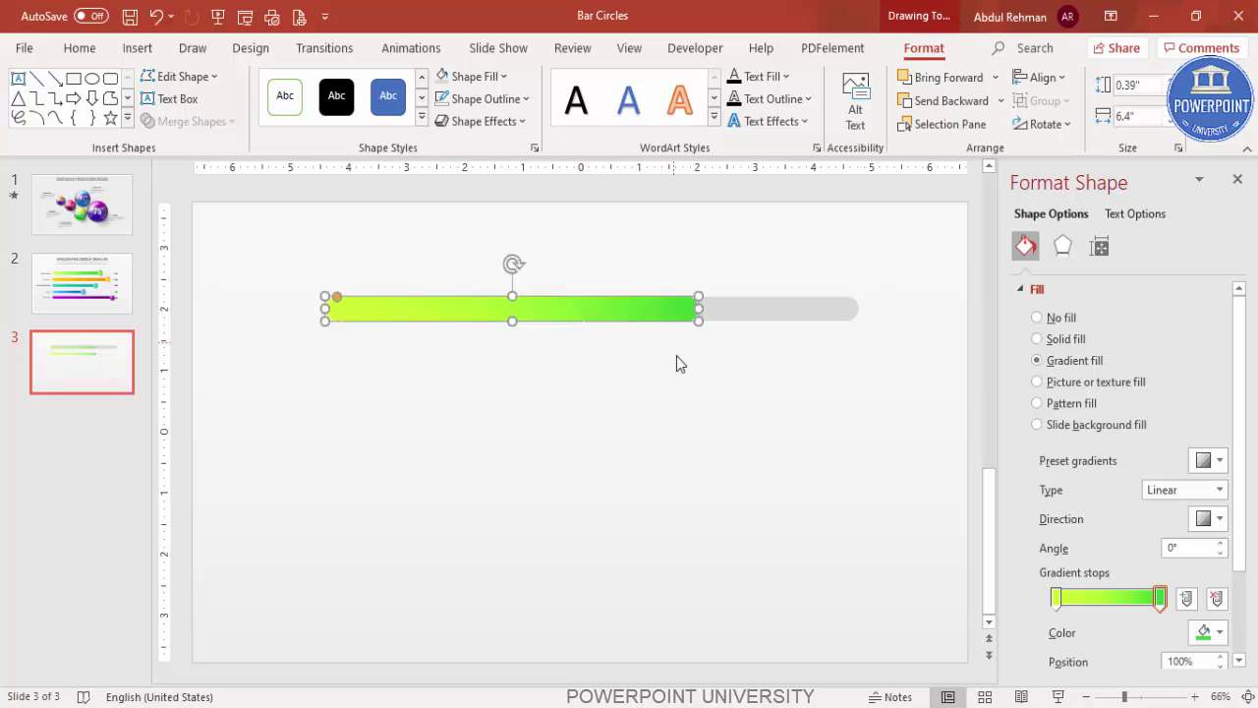
left_click(676, 366)
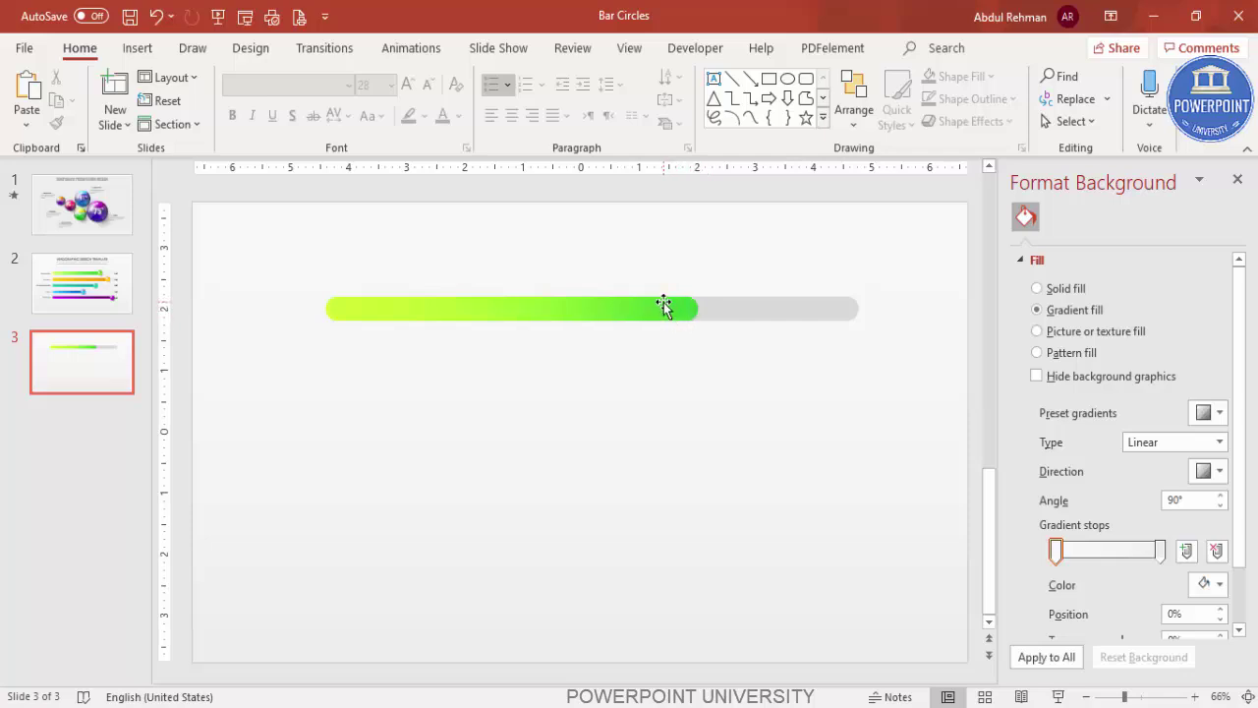
Copy the green 43% sphere from slide 1 and paste it onto slide 3
left_click(84, 221)
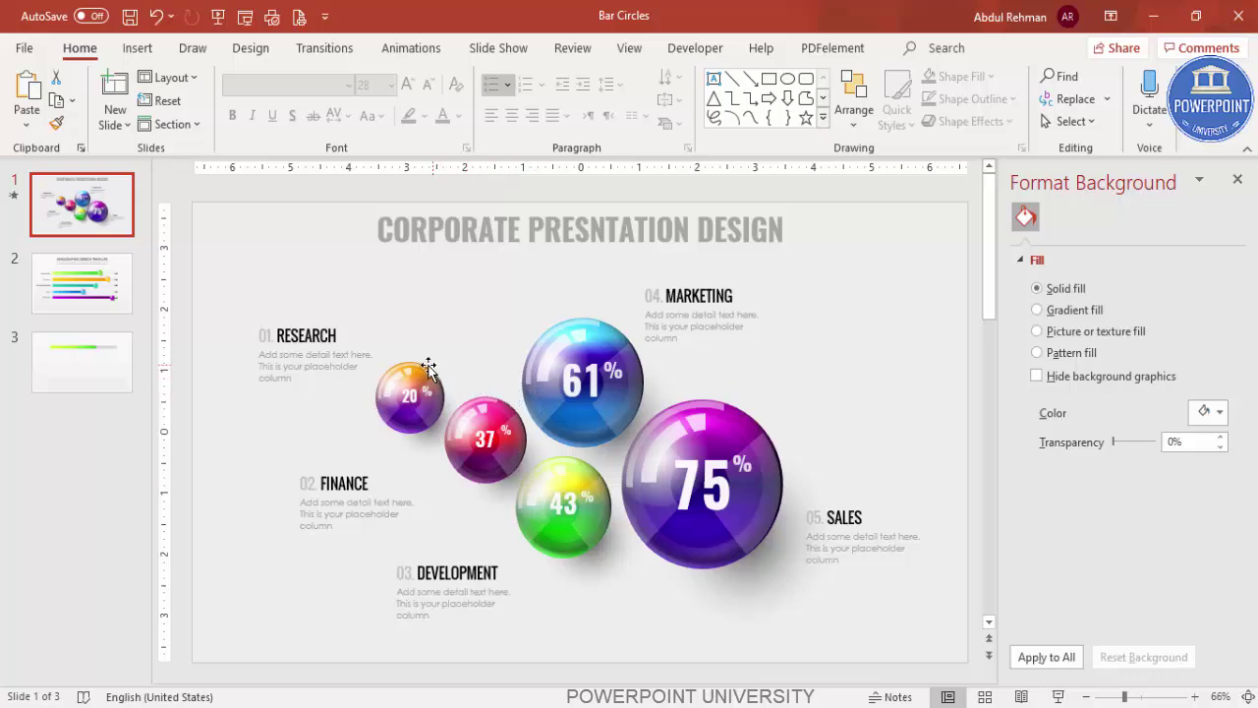
left_click(557, 469)
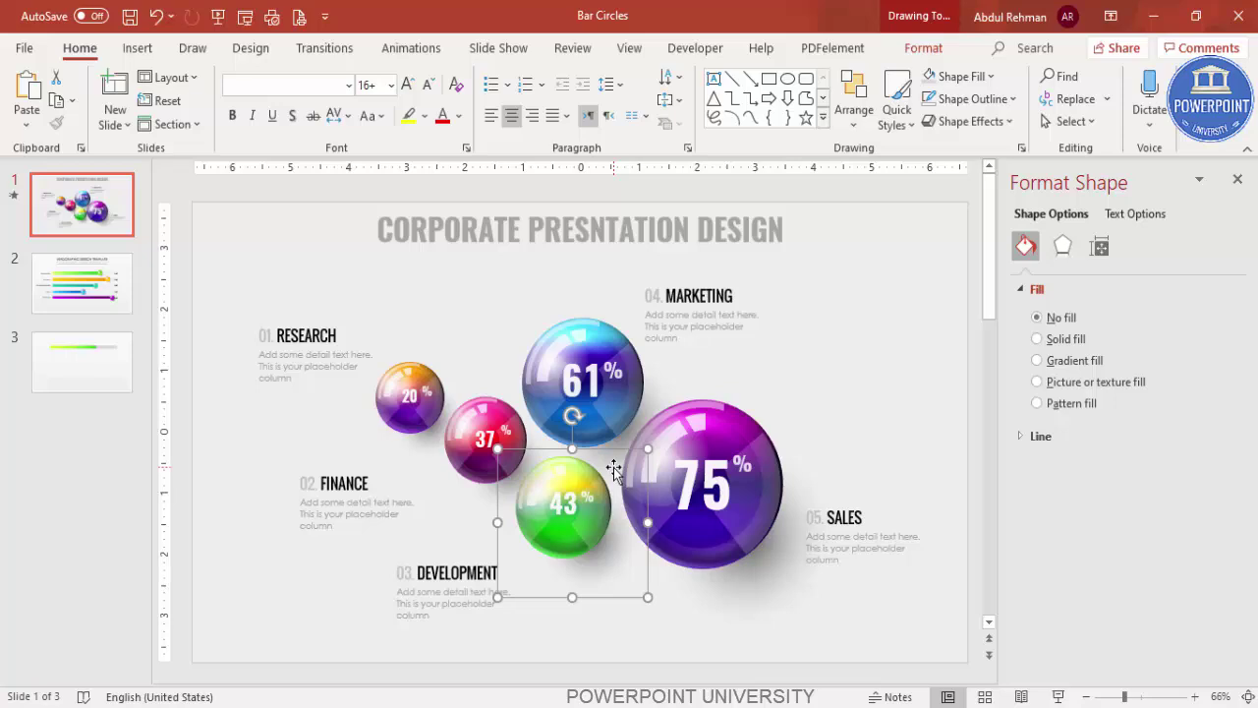
left_click(118, 359)
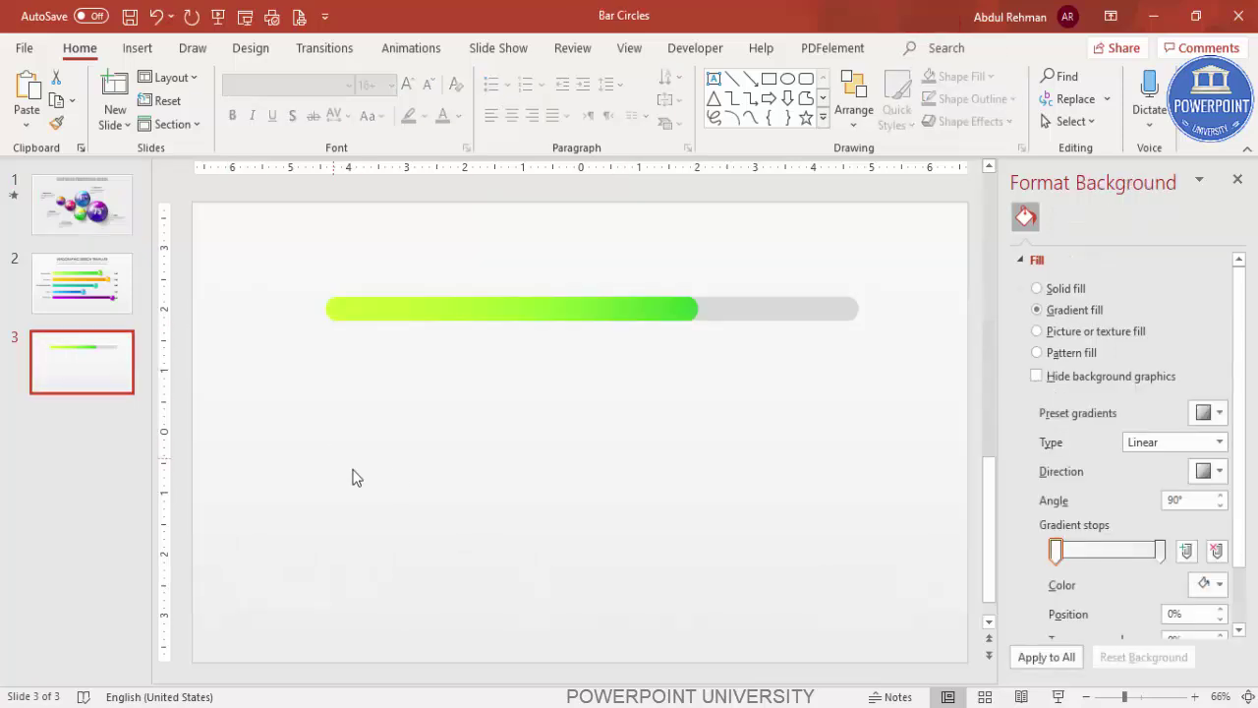
key("ctrl+v")
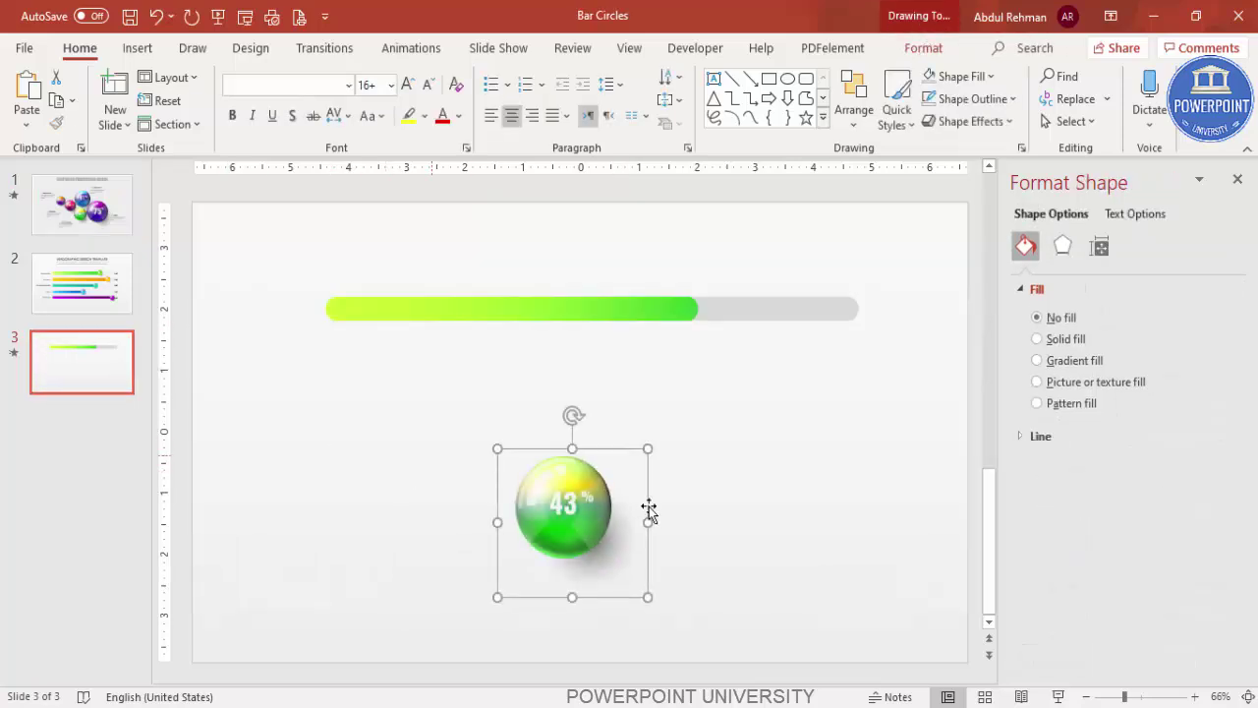
Delete the 43% label and the small inner shape from the pasted sphere
left_click(582, 498)
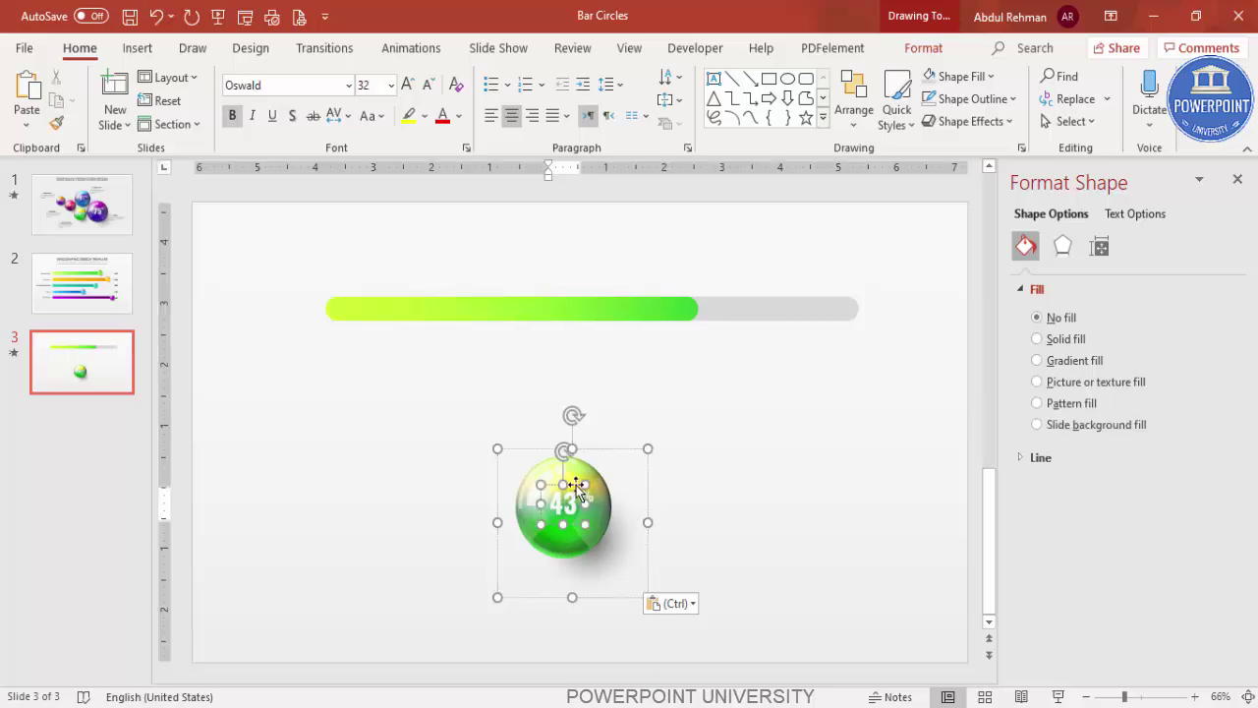
left_click(576, 484)
key("Delete")
left_click(589, 486)
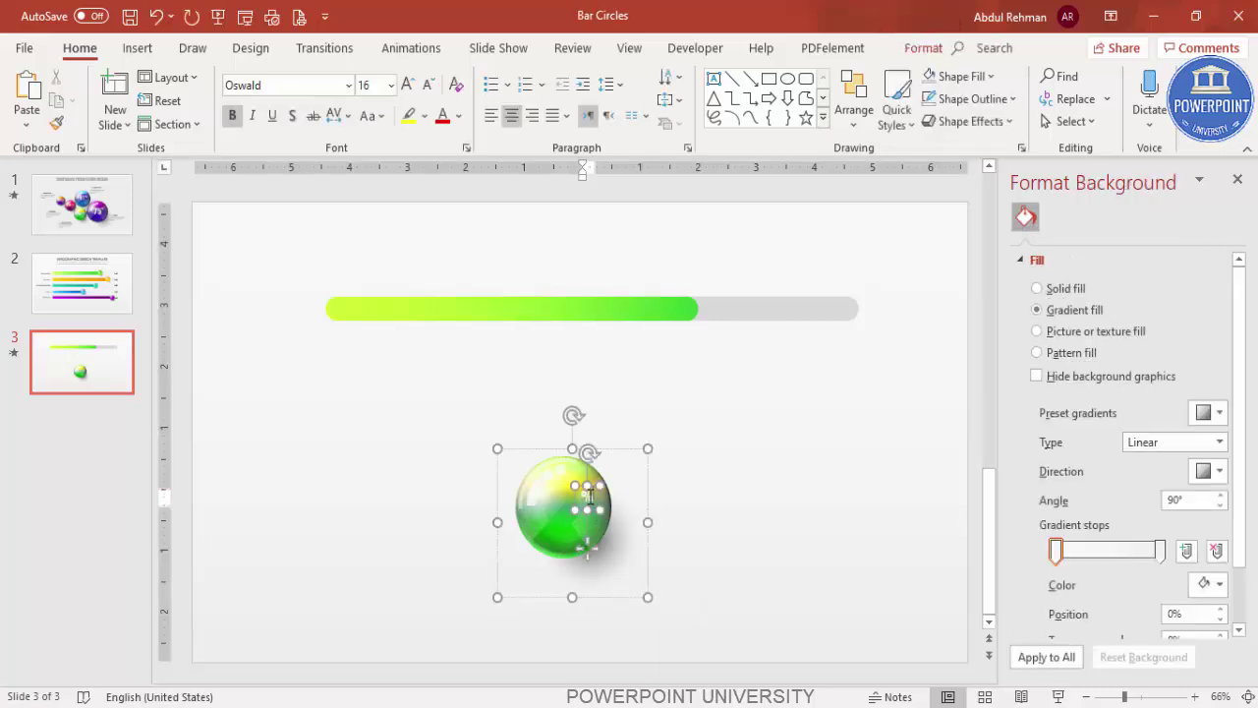
key("Delete")
Shrink the sphere and nudge it onto the right end of the green bar
left_click(585, 479)
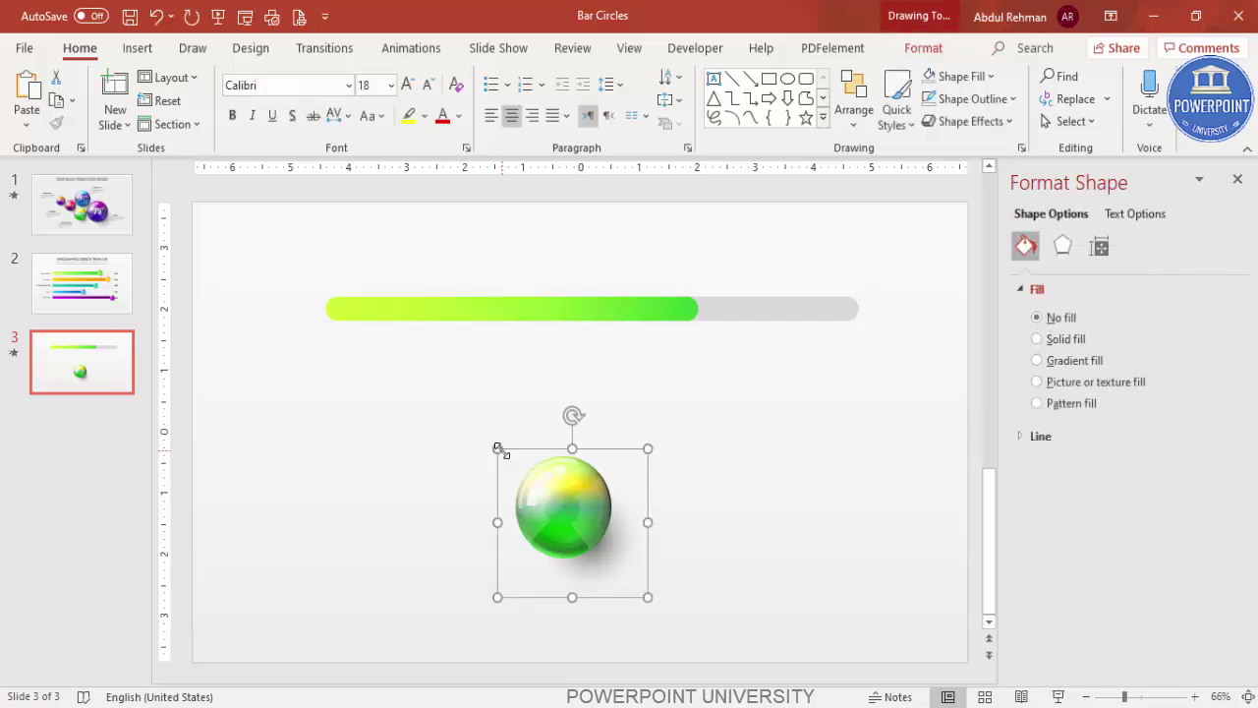
left_click_drag(497, 448, 696, 315)
key("ctrl+Up")
key("ctrl+Up")
key("ctrl+Up")
key("ctrl+Up")
key("ctrl+Up")
key("ctrl+Up")
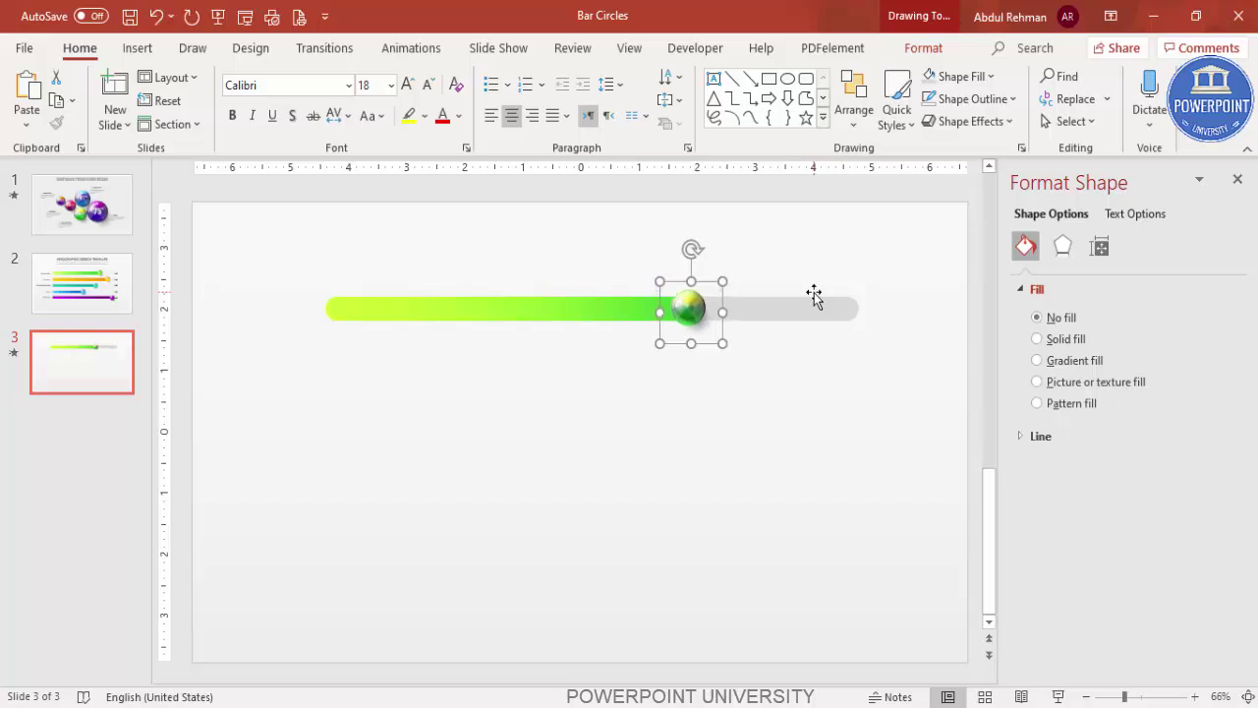
left_click(737, 330)
Add a 'YOUR TITLE' text box to the left of the bar
left_click(131, 57)
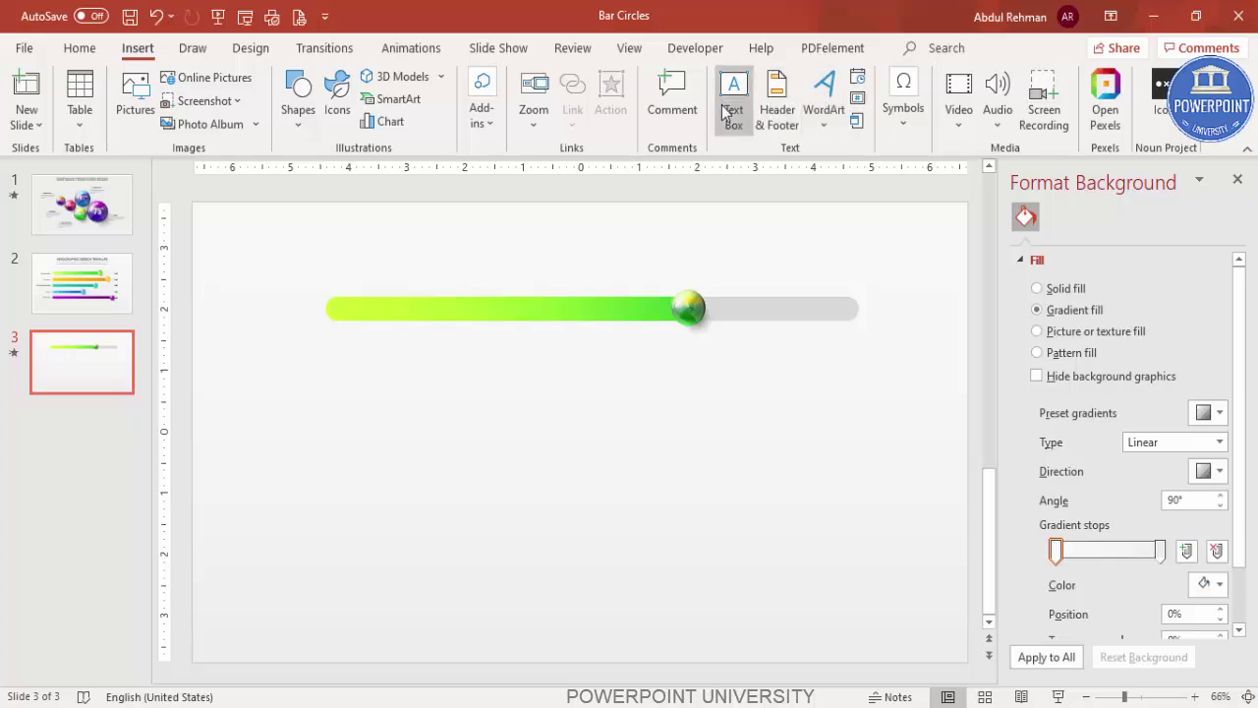
left_click(727, 111)
left_click_drag(218, 300, 316, 324)
type("1OUR TITLE")
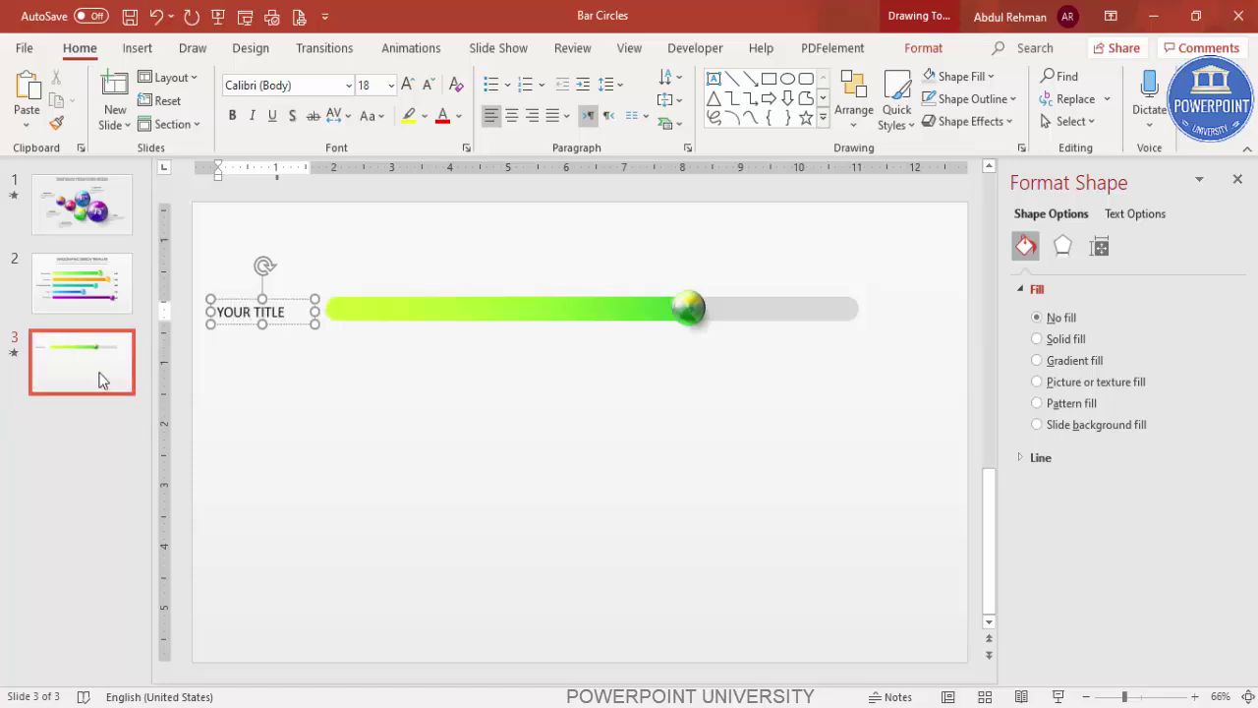
key("Escape")
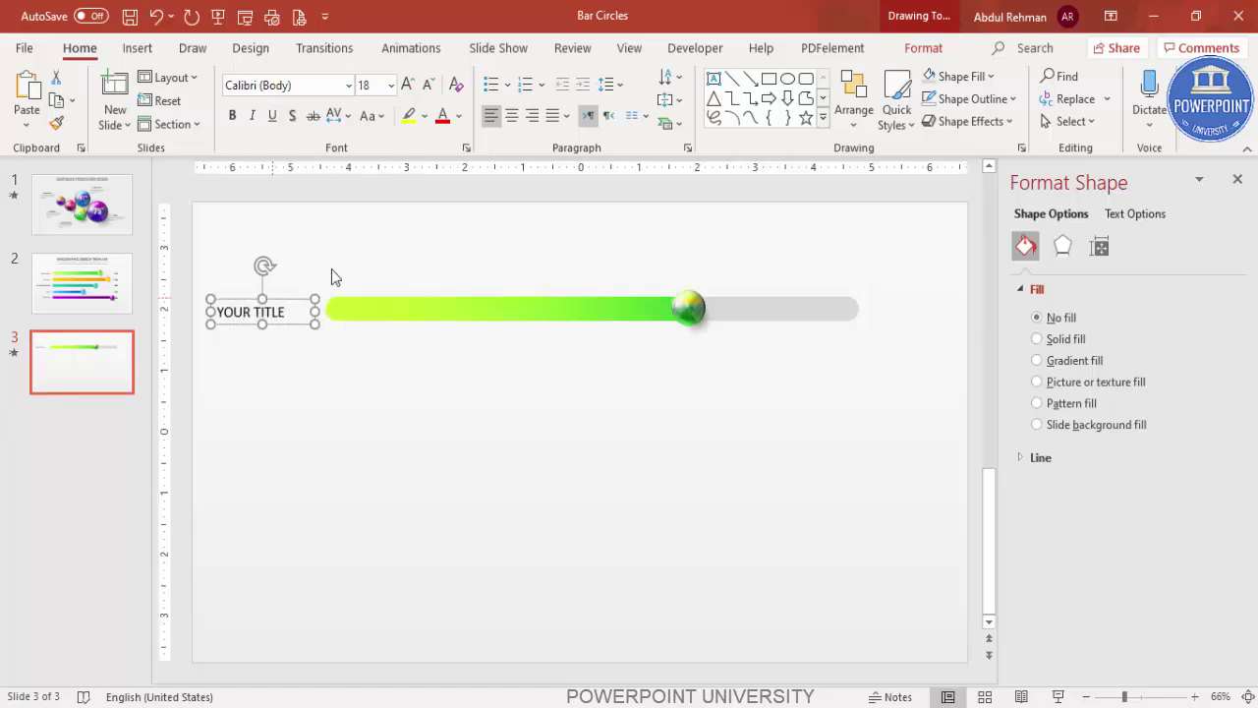
Format the title right-aligned, bold Century Gothic 16, lined up with the bar
left_click(531, 116)
left_click(313, 89)
type("Ce")
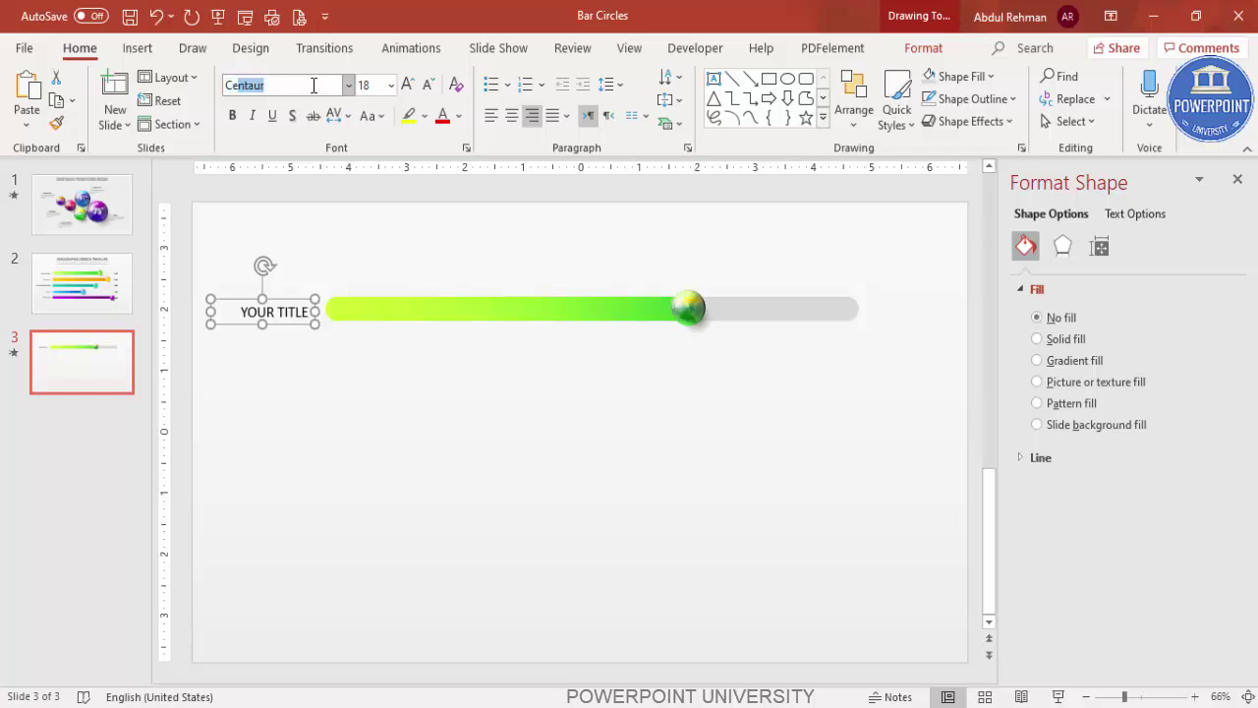
type("ntury G")
key("Return")
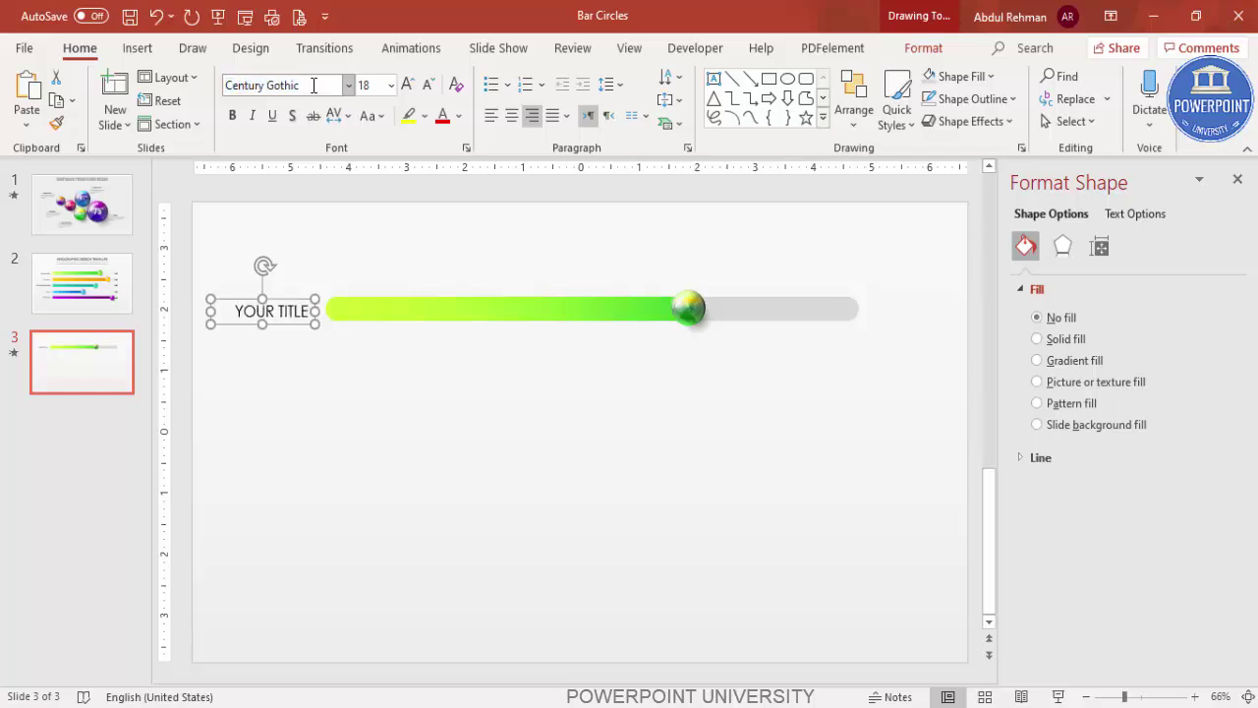
left_click(232, 116)
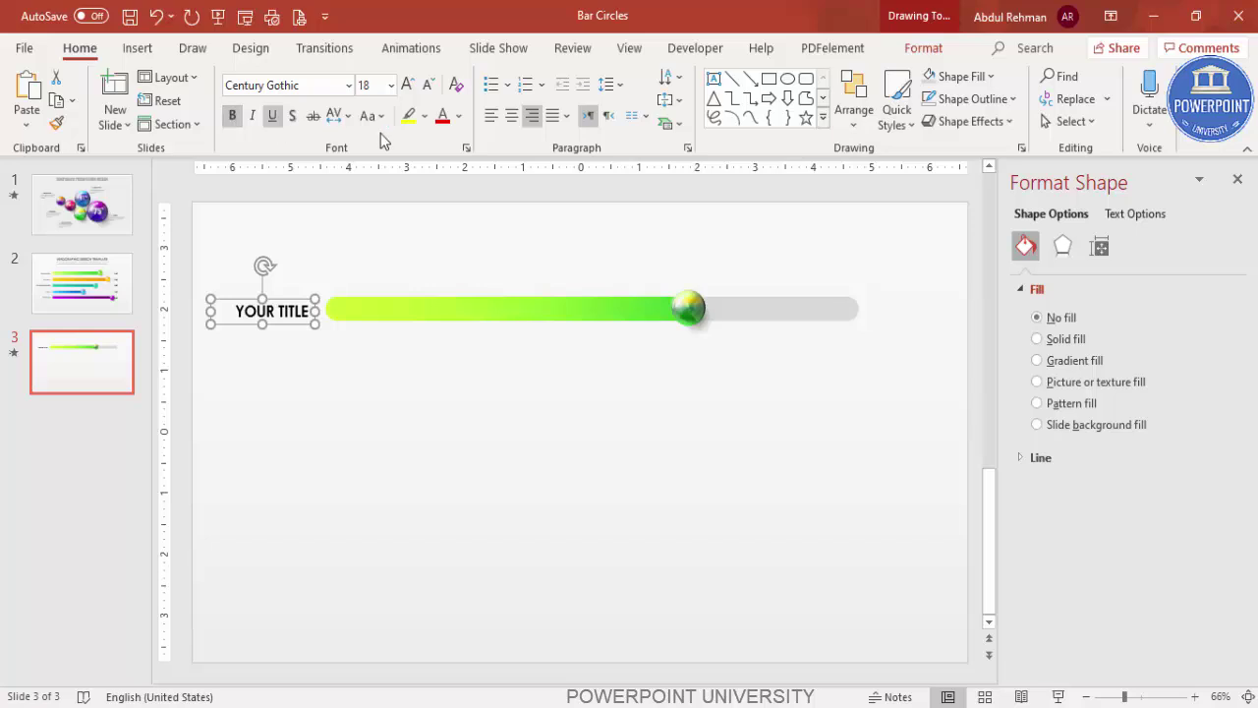
left_click(427, 85)
left_click_drag(292, 301, 289, 294)
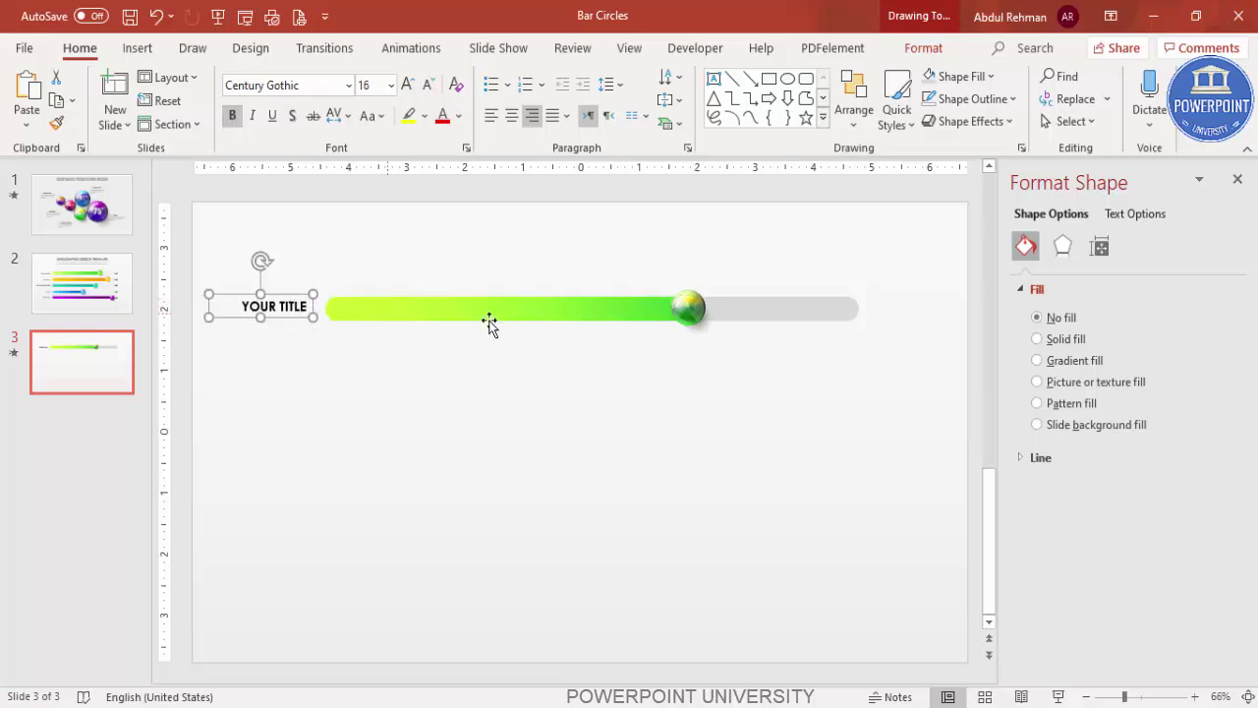
left_click(710, 379)
Add a '55%' text box at the bar's right end
left_click(138, 48)
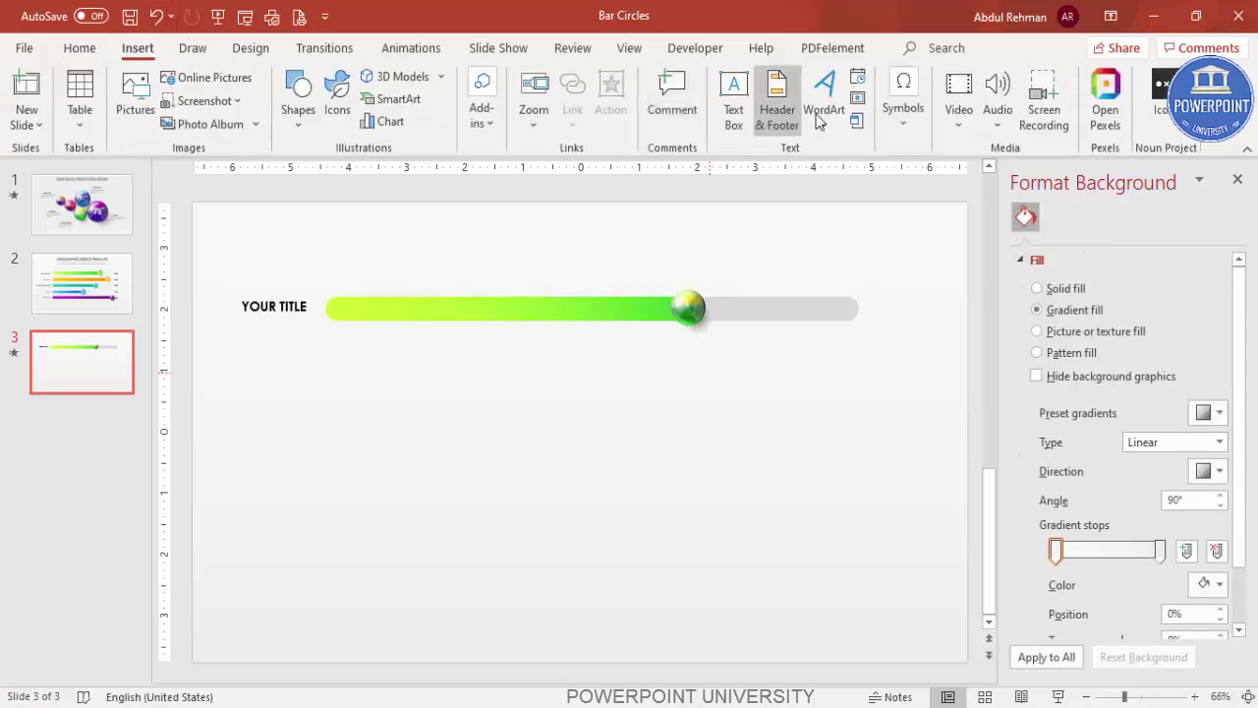
left_click(733, 98)
left_click_drag(824, 303, 864, 340)
type("55")
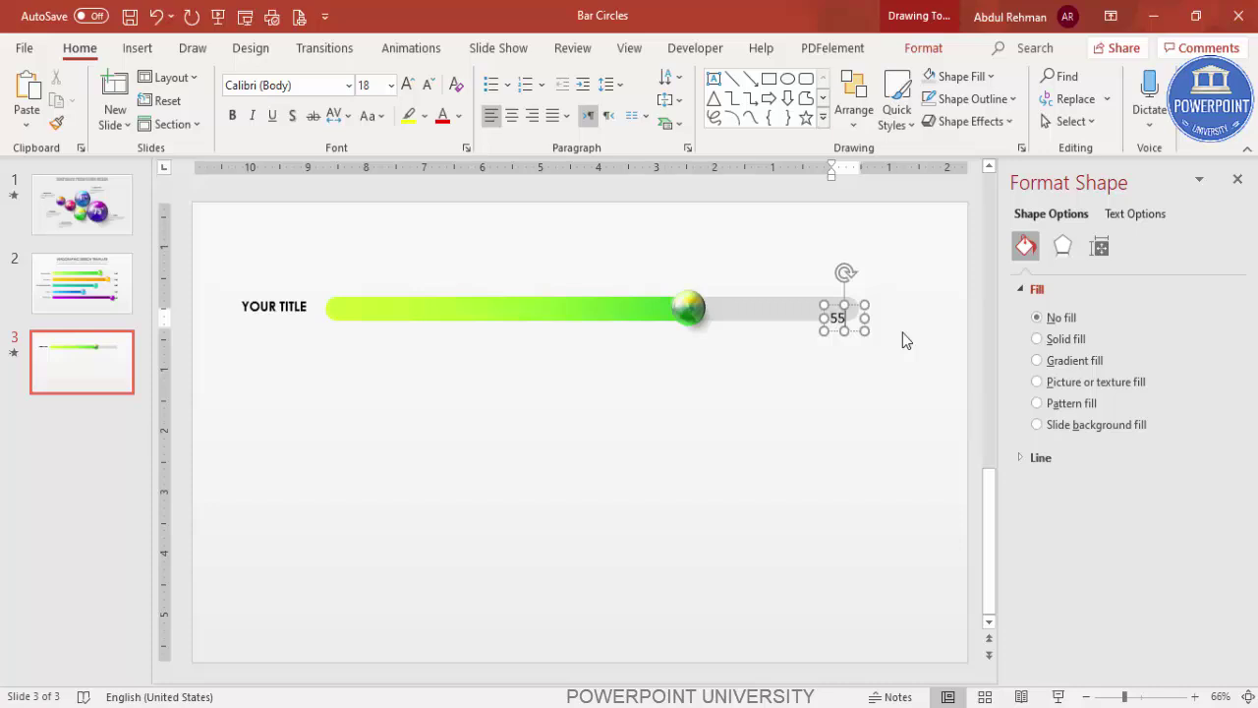
type("%")
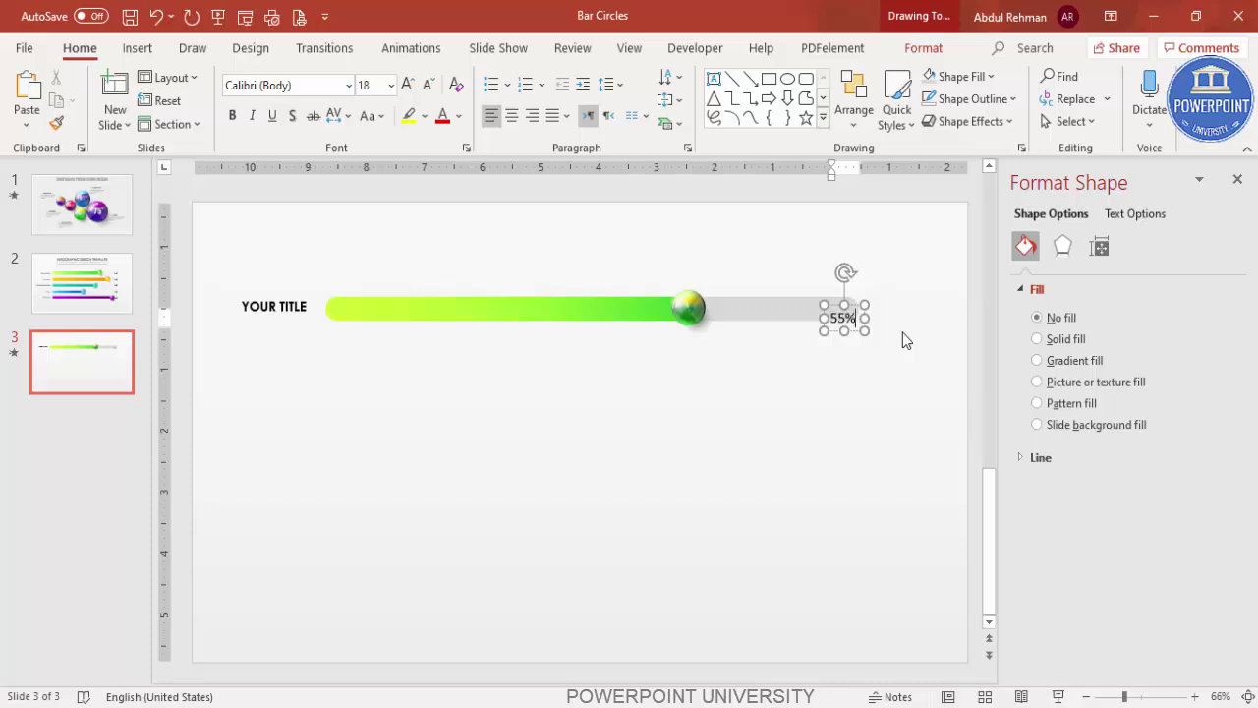
left_click_drag(854, 306, 845, 300)
Make the 55% label bold and grey
left_click(232, 115)
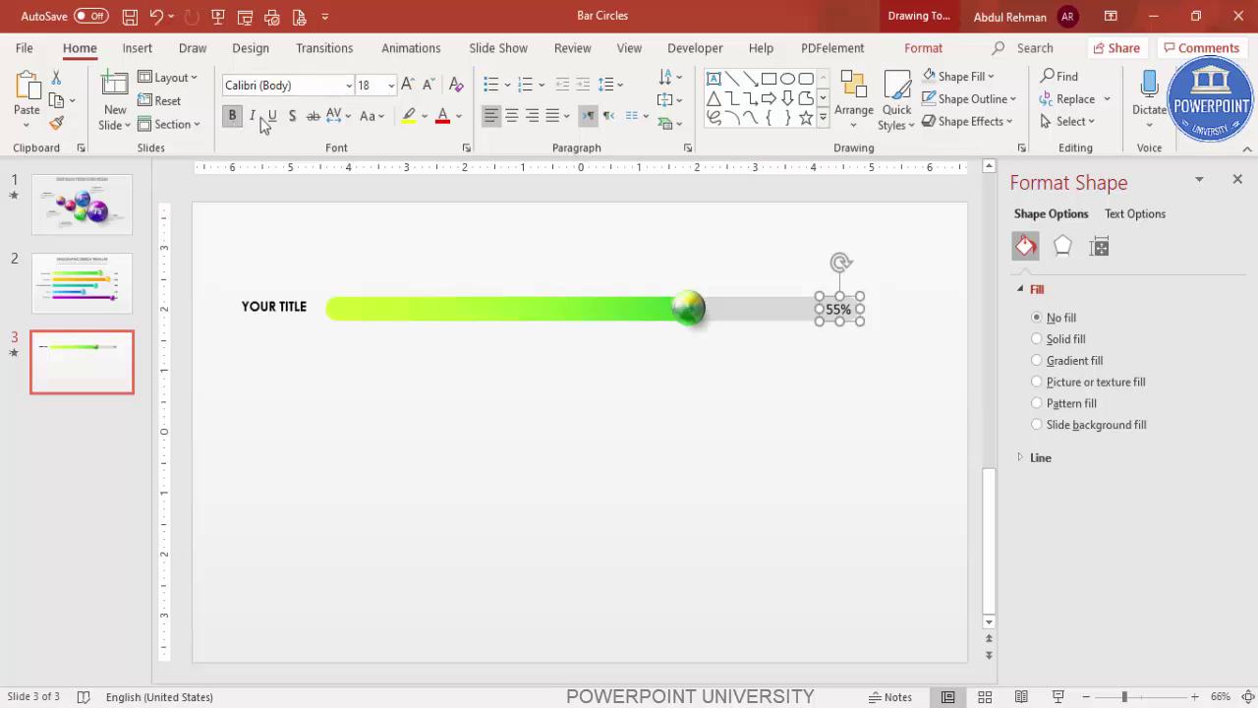
left_click(459, 116)
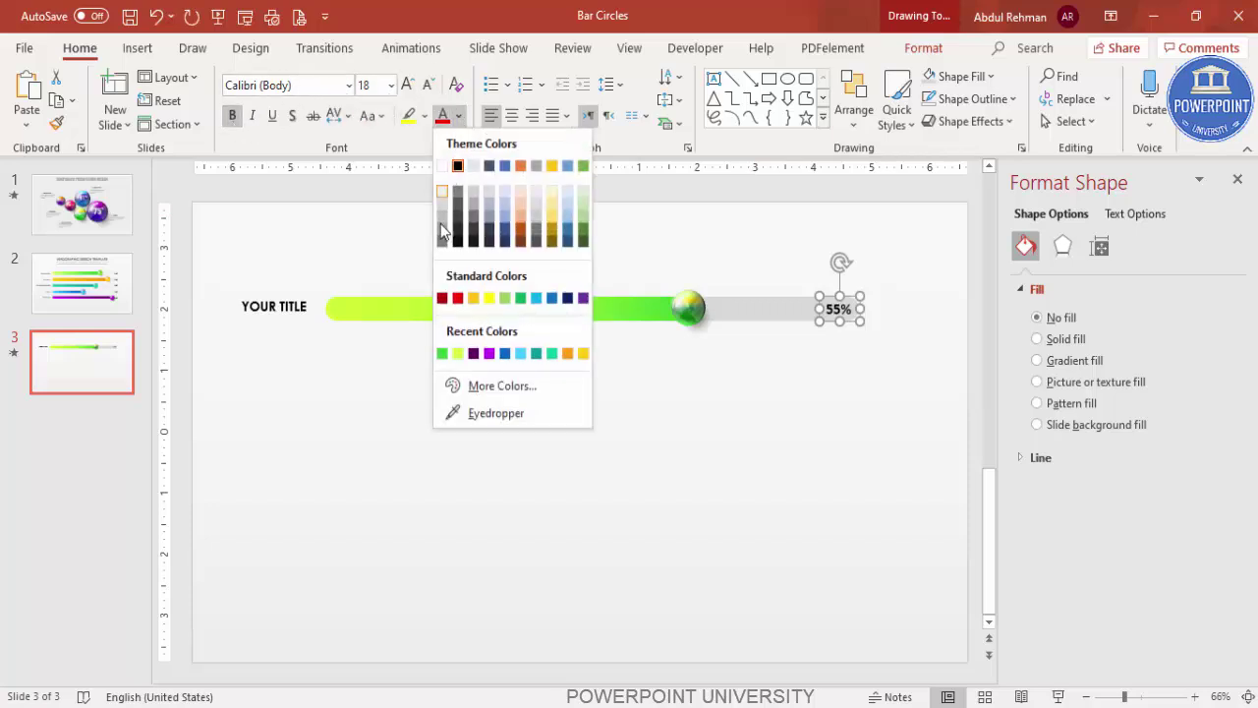
left_click(442, 246)
left_click(678, 432)
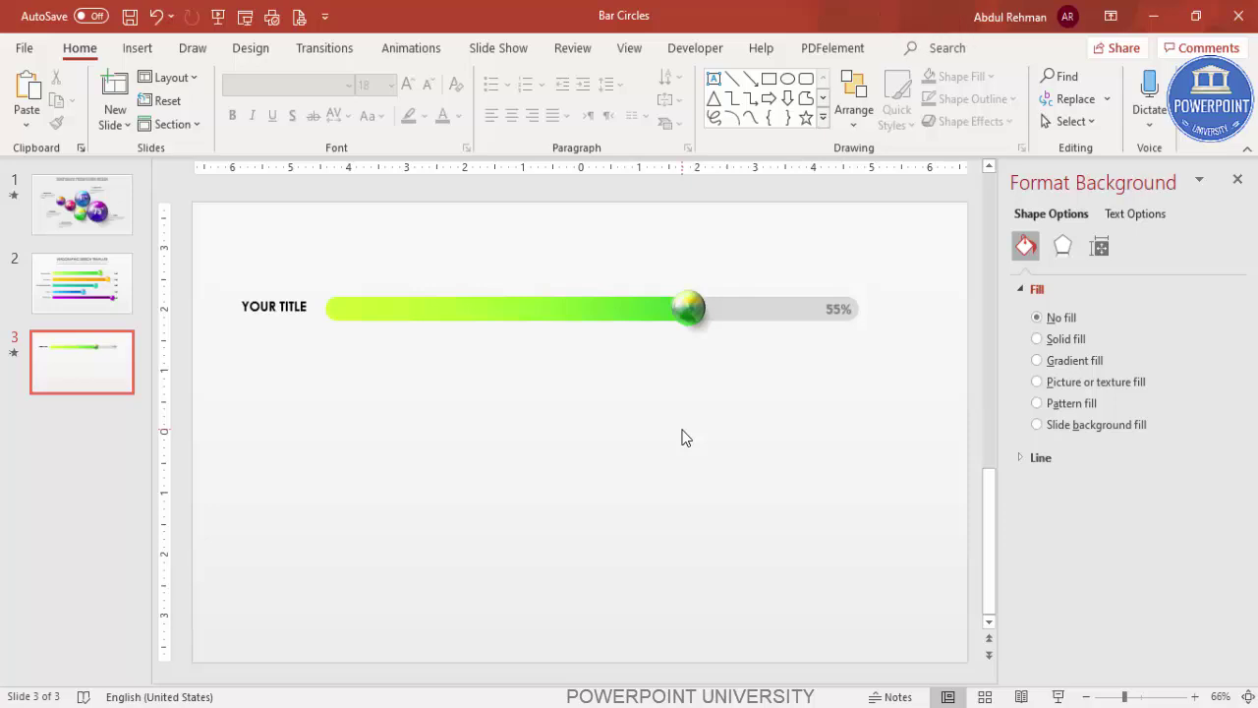
Select the bar, sphere, 55% label and title, then Ctrl-drag a copy of the row below
left_click_drag(915, 380, 204, 263)
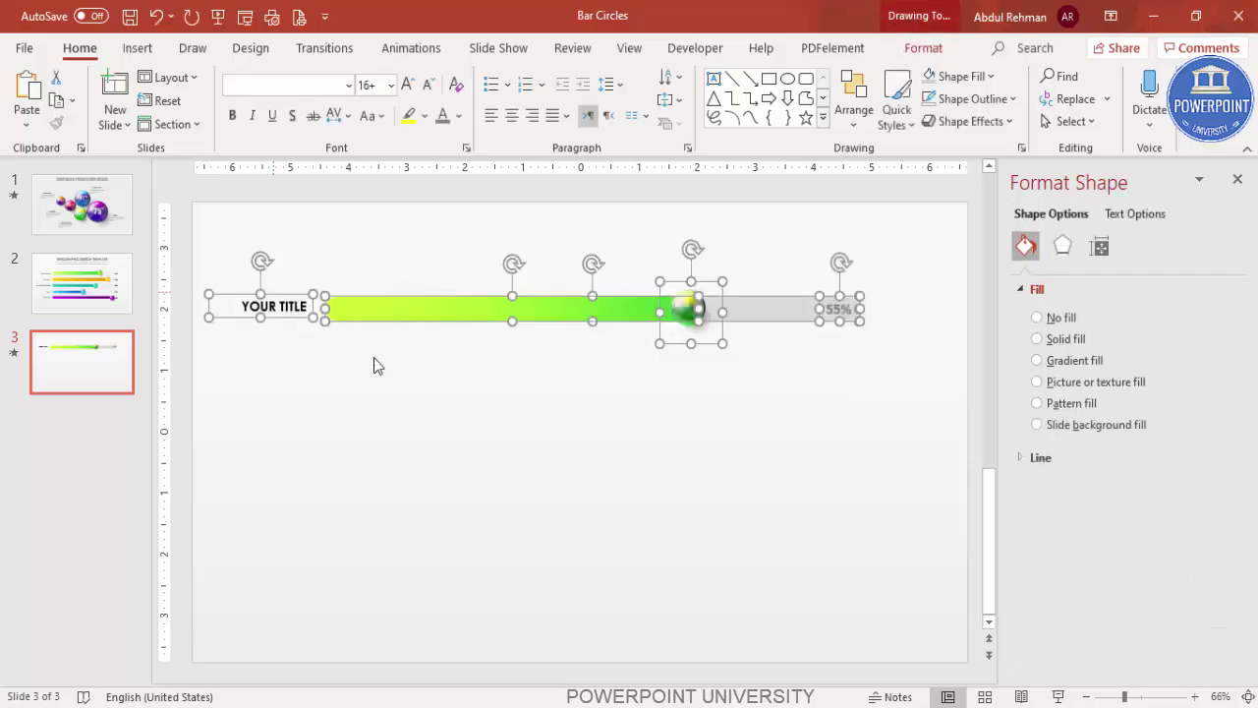
left_click_drag(912, 390, 213, 261)
left_click(281, 312, "shift")
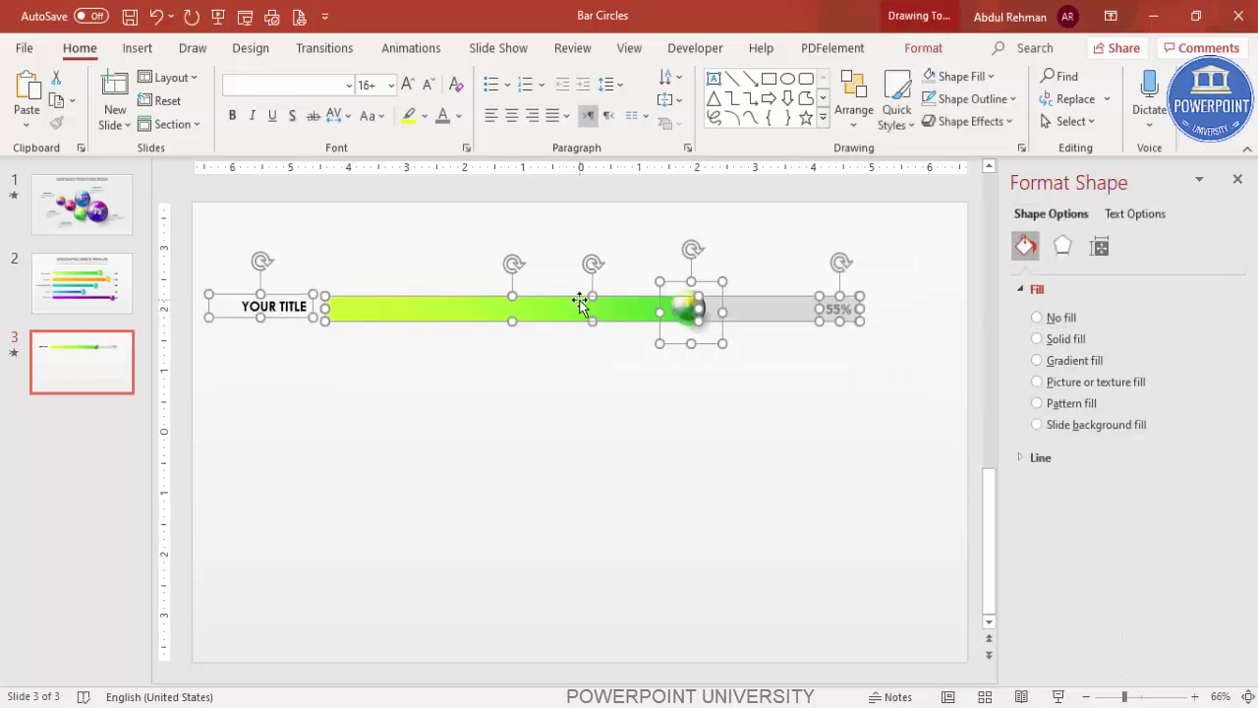
left_click_drag(580, 305, 605, 372, "ctrl")
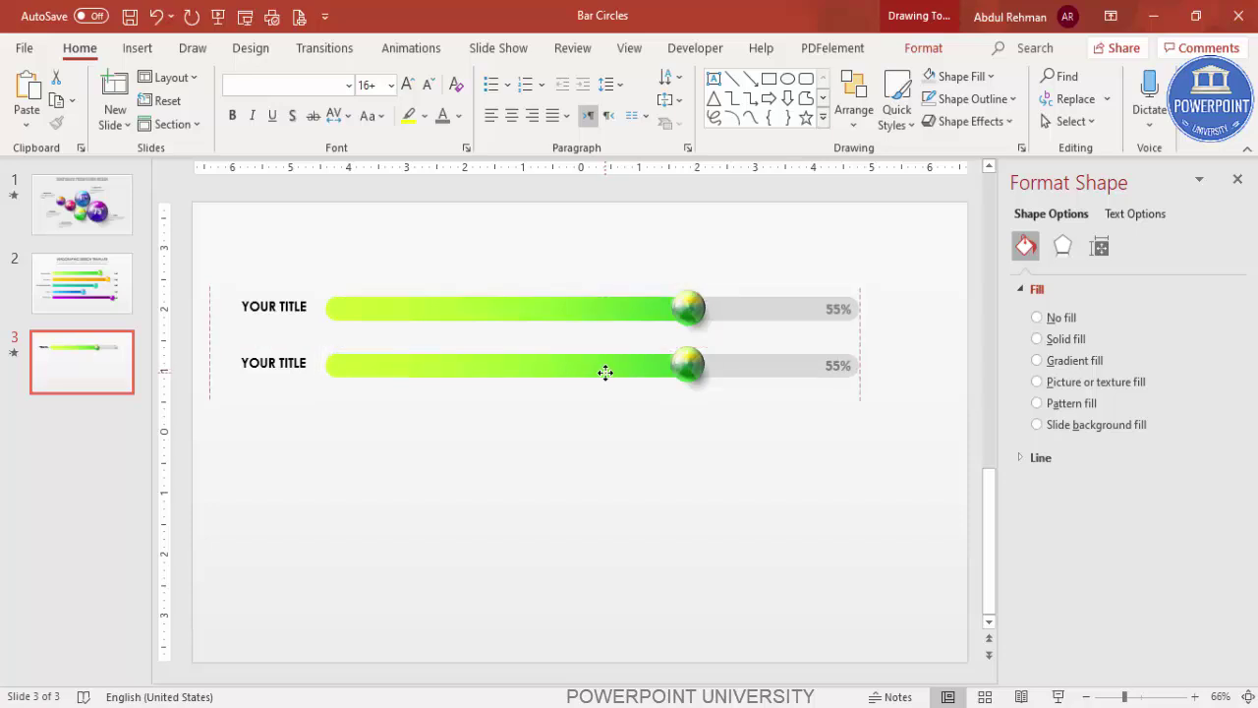
Change the lower bar's first gradient stop to yellow-orange
left_click(817, 444)
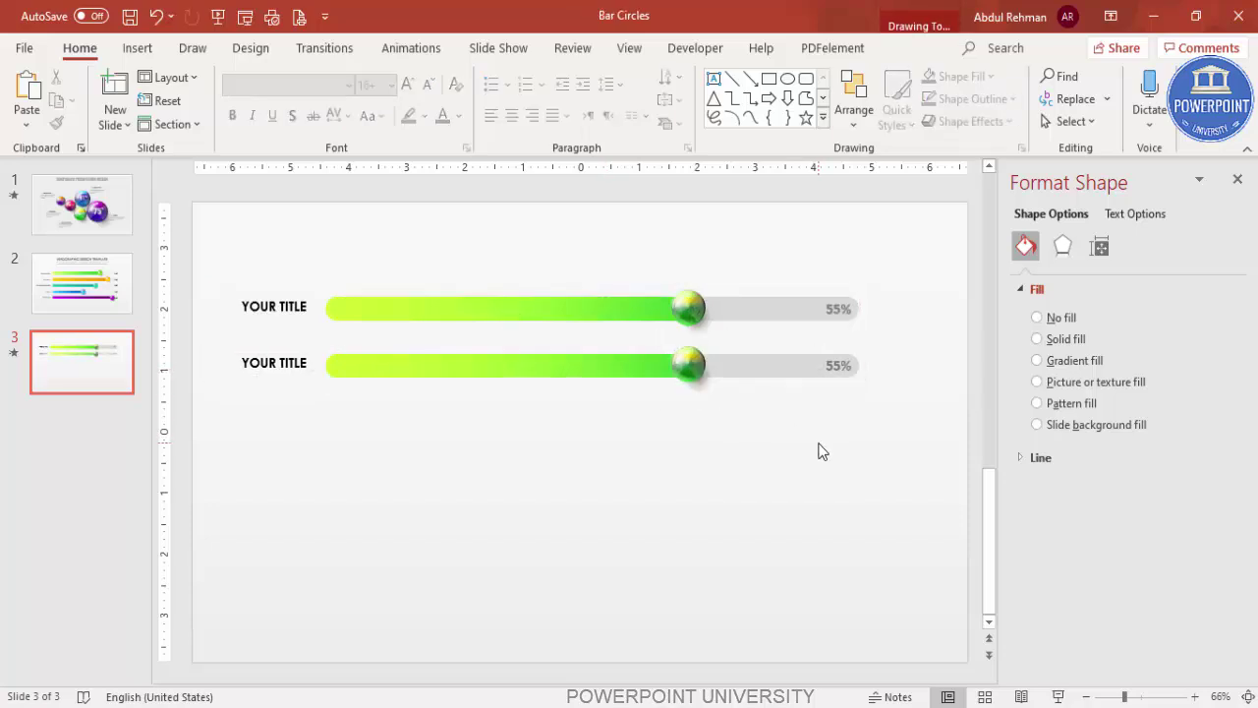
left_click(625, 366)
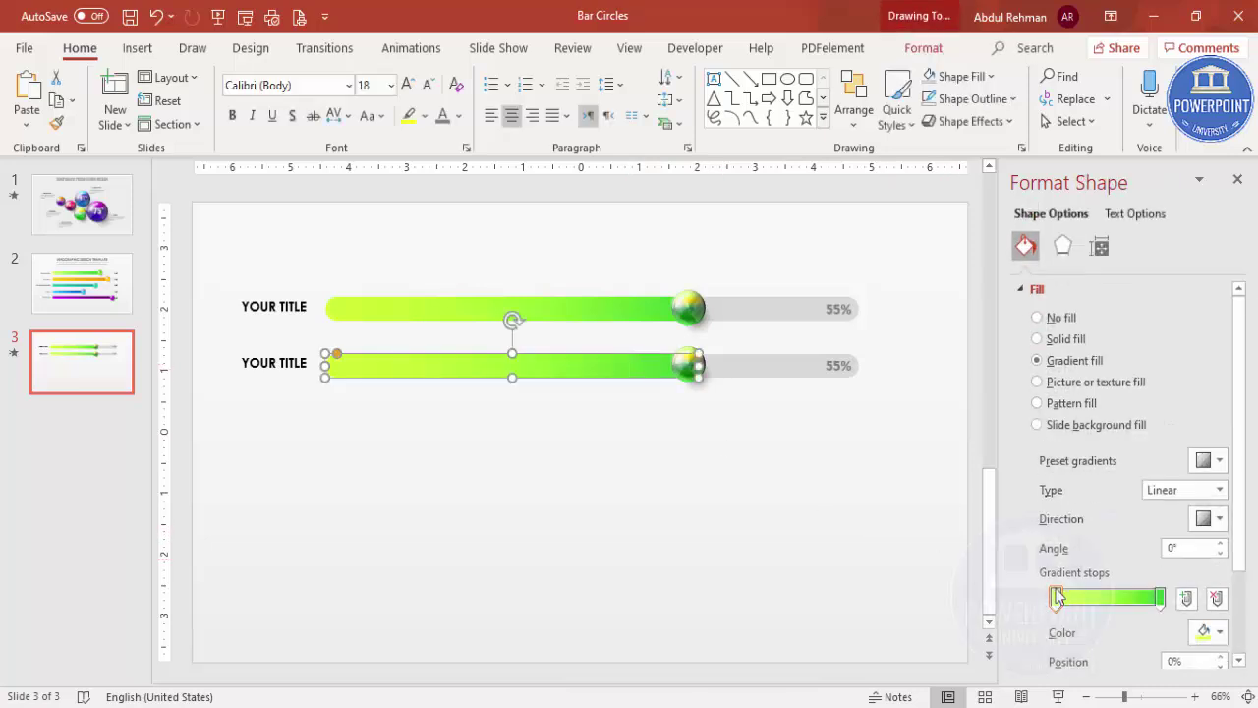
left_click(1208, 631)
left_click(1145, 586)
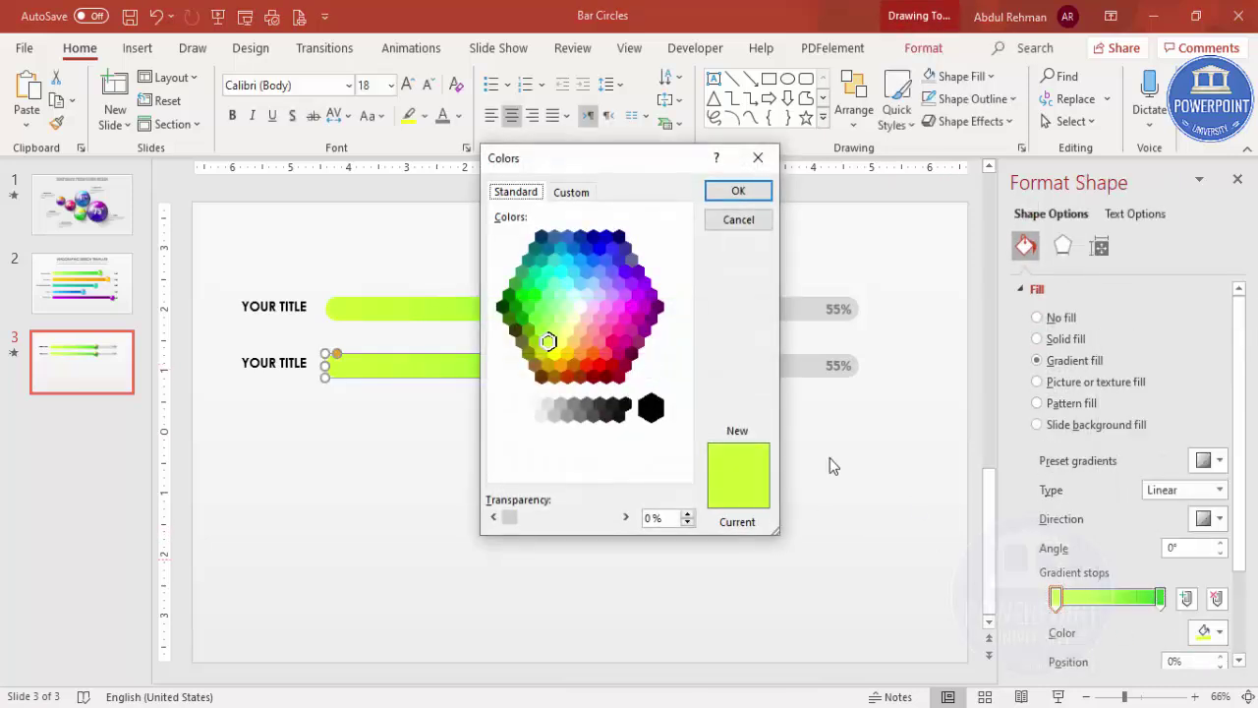
left_click(567, 354)
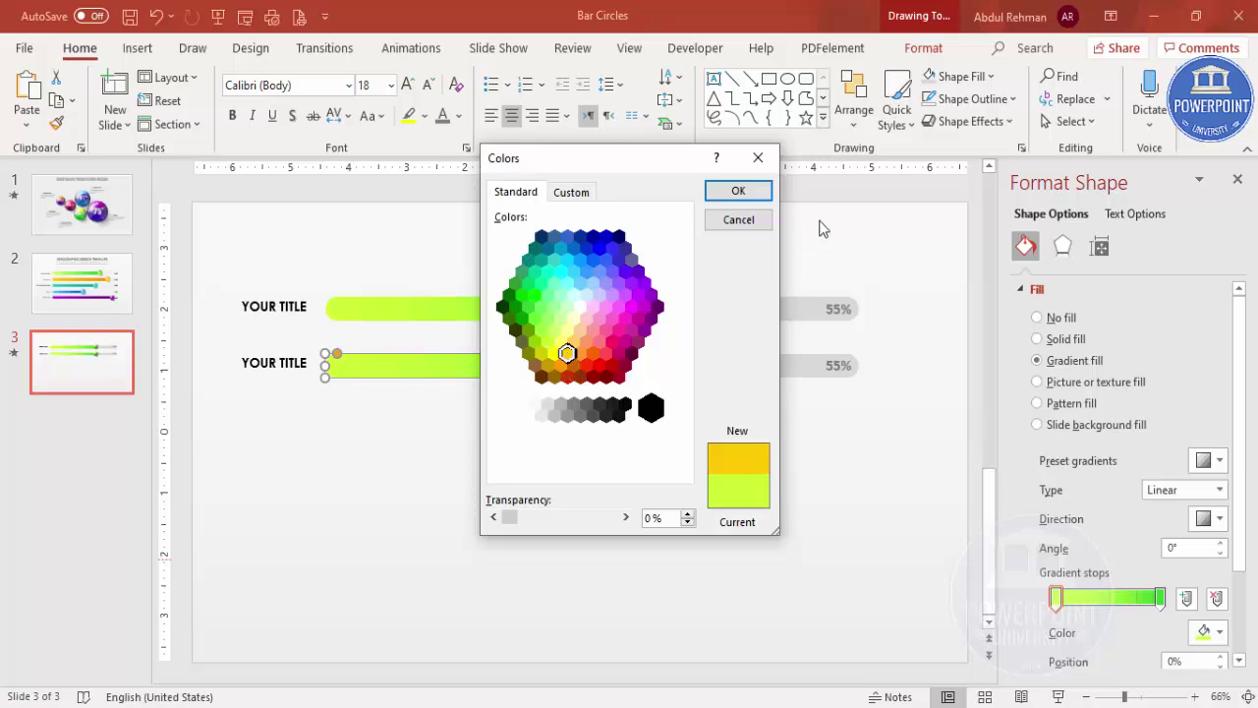
left_click(737, 191)
Change the lower bar's end gradient stop to orange
left_click(1160, 597)
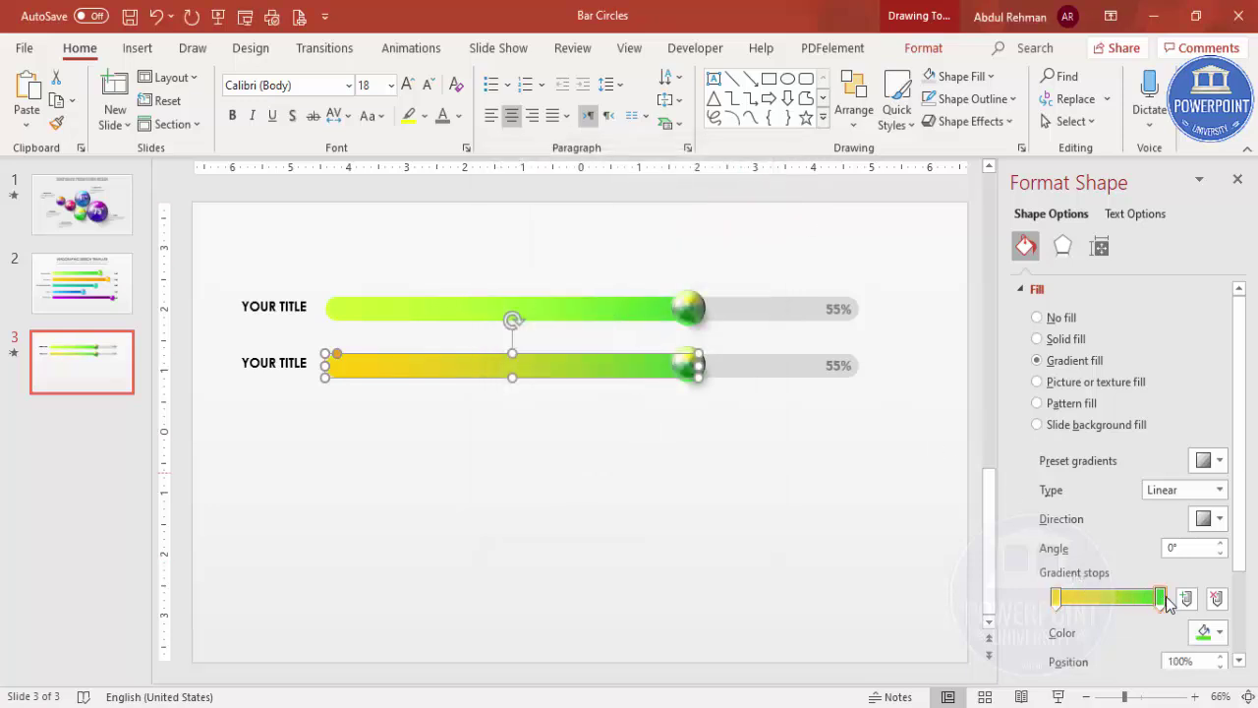
left_click(1209, 632)
left_click(1144, 587)
left_click(560, 365)
left_click(738, 191)
left_click(727, 426)
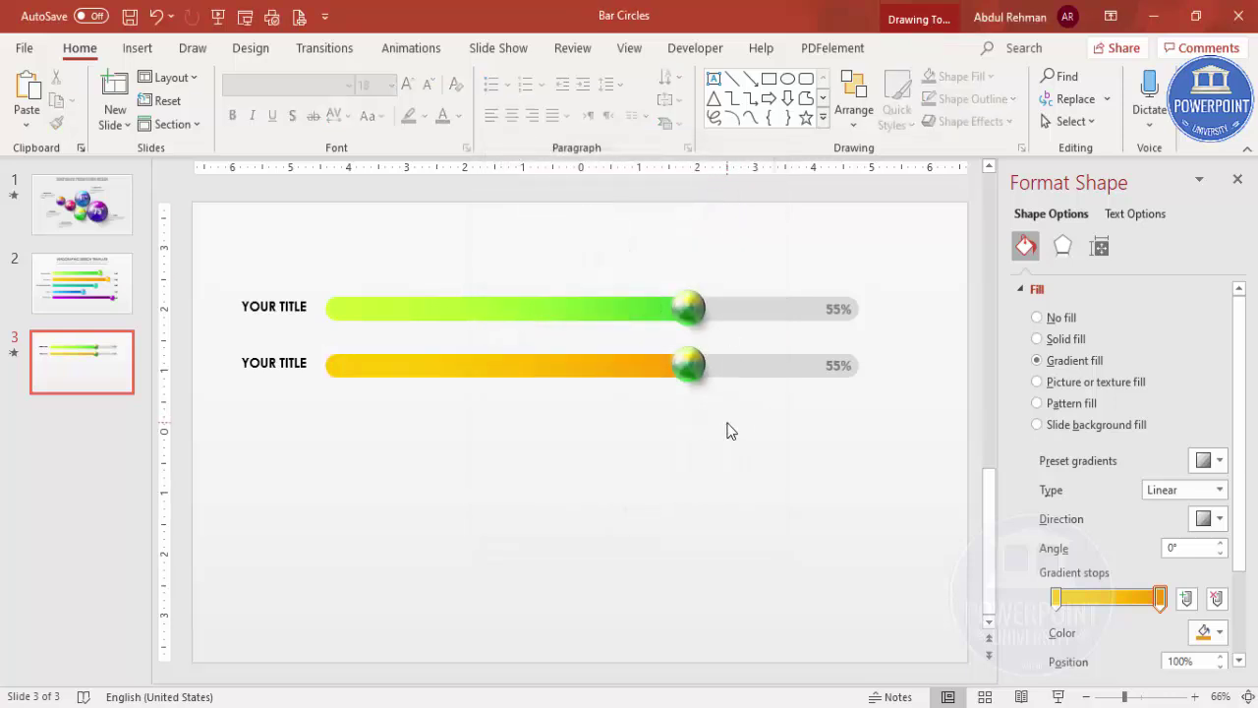
left_click(685, 372)
Remove the sphere's extra gradient stops and move the remaining stop to 79%
left_click(685, 372)
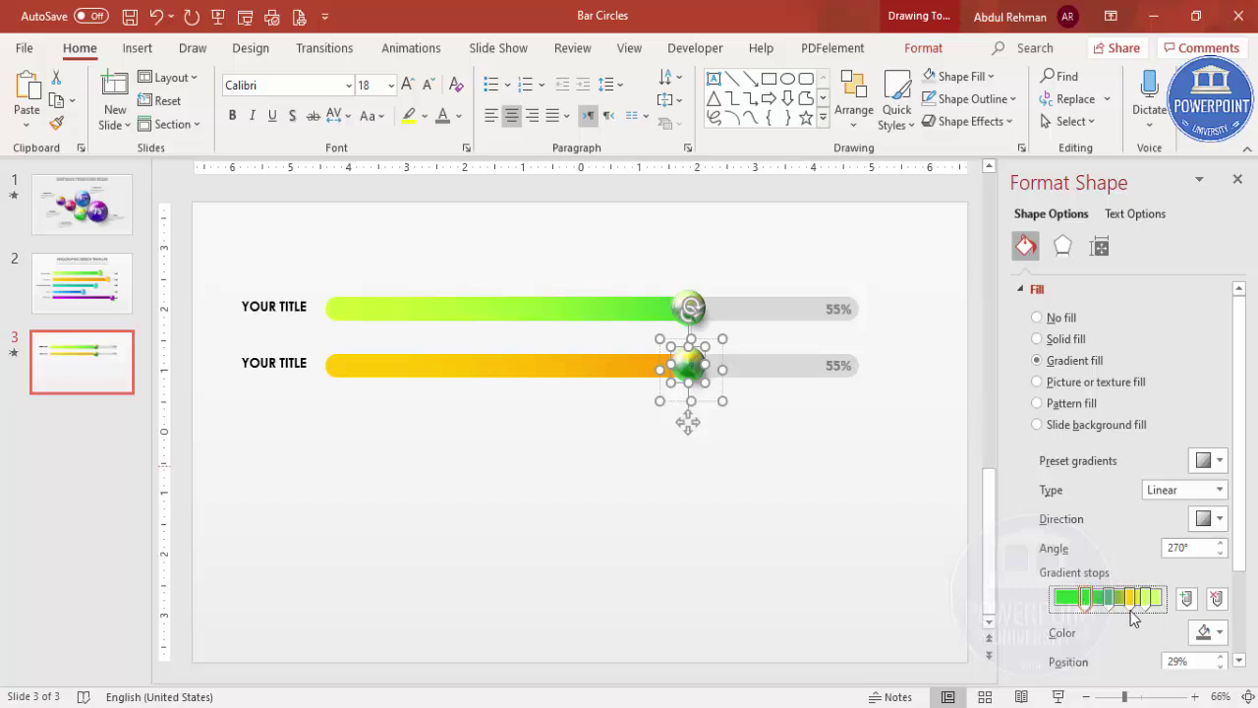
left_click(1117, 607)
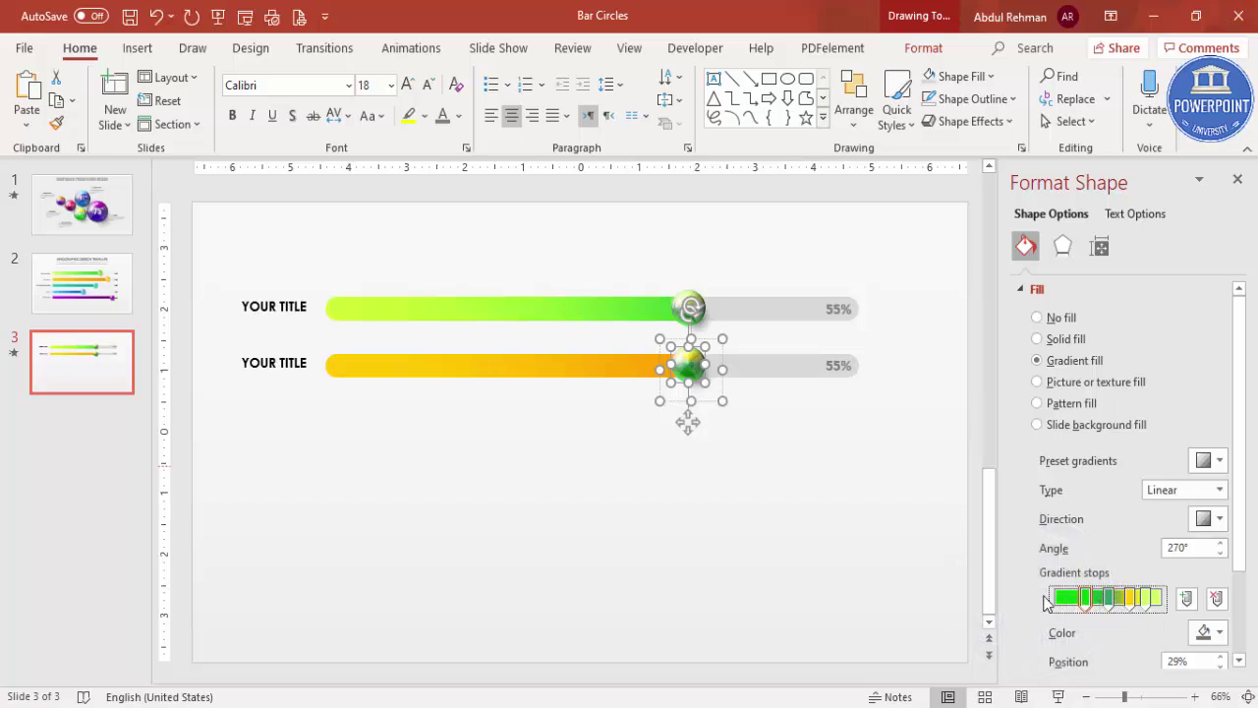
left_click(1217, 599)
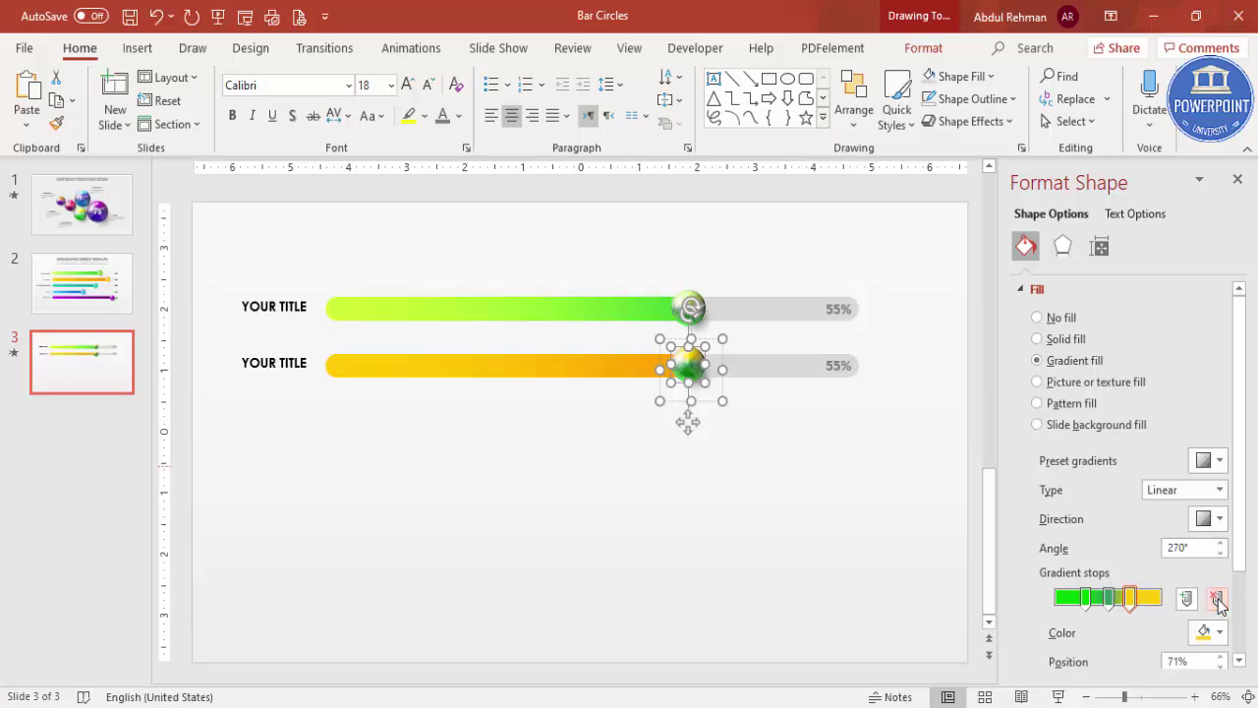
left_click(1135, 600)
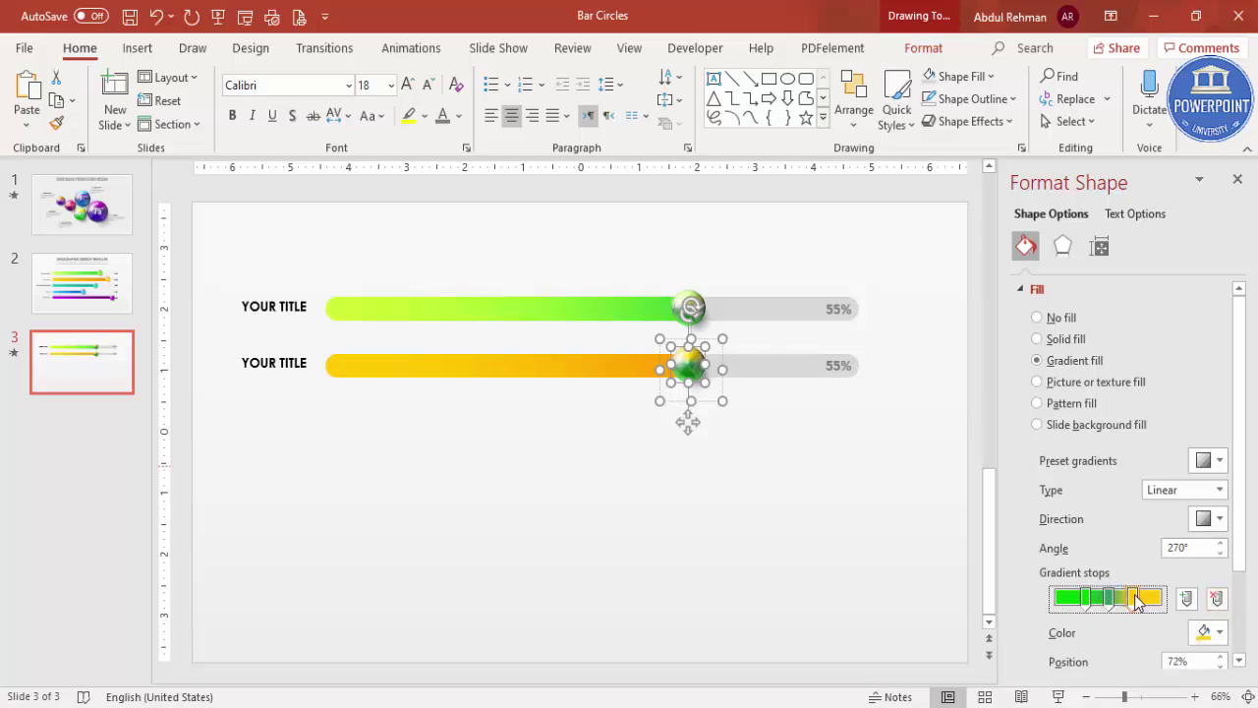
left_click(1216, 598)
left_click_drag(1105, 599, 1138, 599)
Recolour the sphere's left stop yellow and the 79% stop orange
left_click(1087, 598)
left_click(1209, 632)
left_click(1121, 557)
left_click(1138, 598)
left_click(1208, 632)
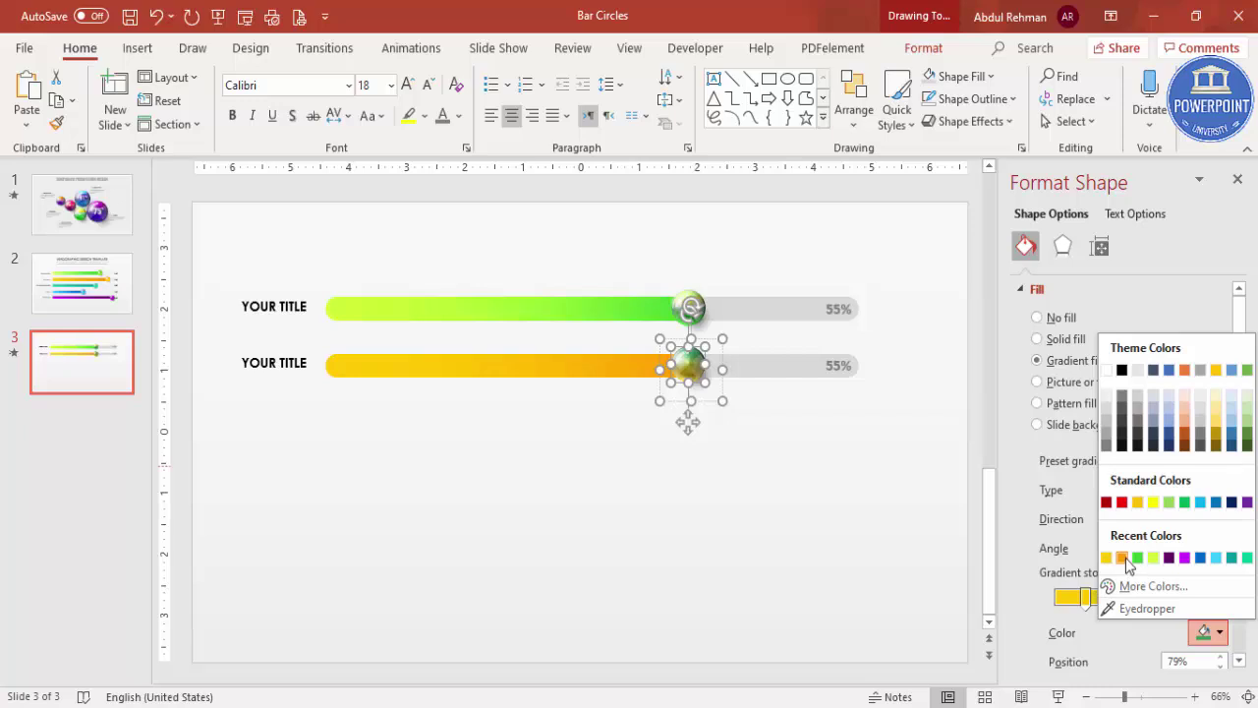
left_click(1123, 557)
left_click(778, 460)
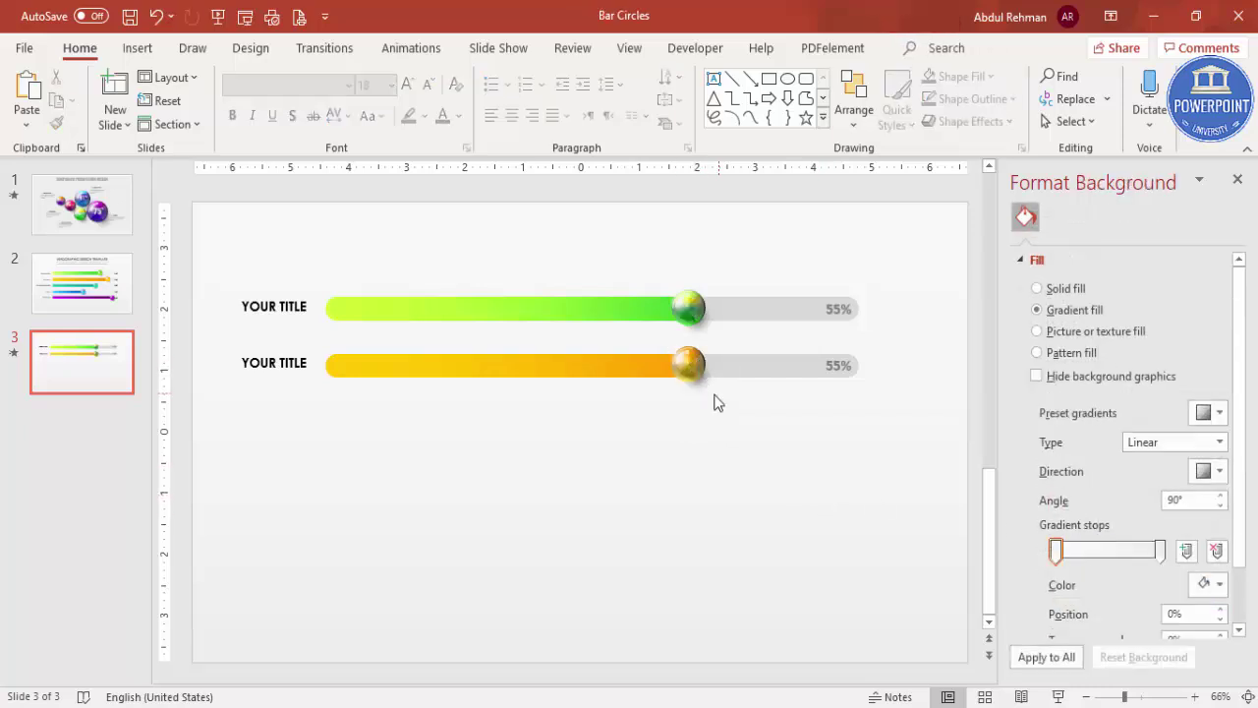
Lengthen the orange bar to 7.7" and slide its sphere to the new end
left_click(623, 367)
left_click(925, 48)
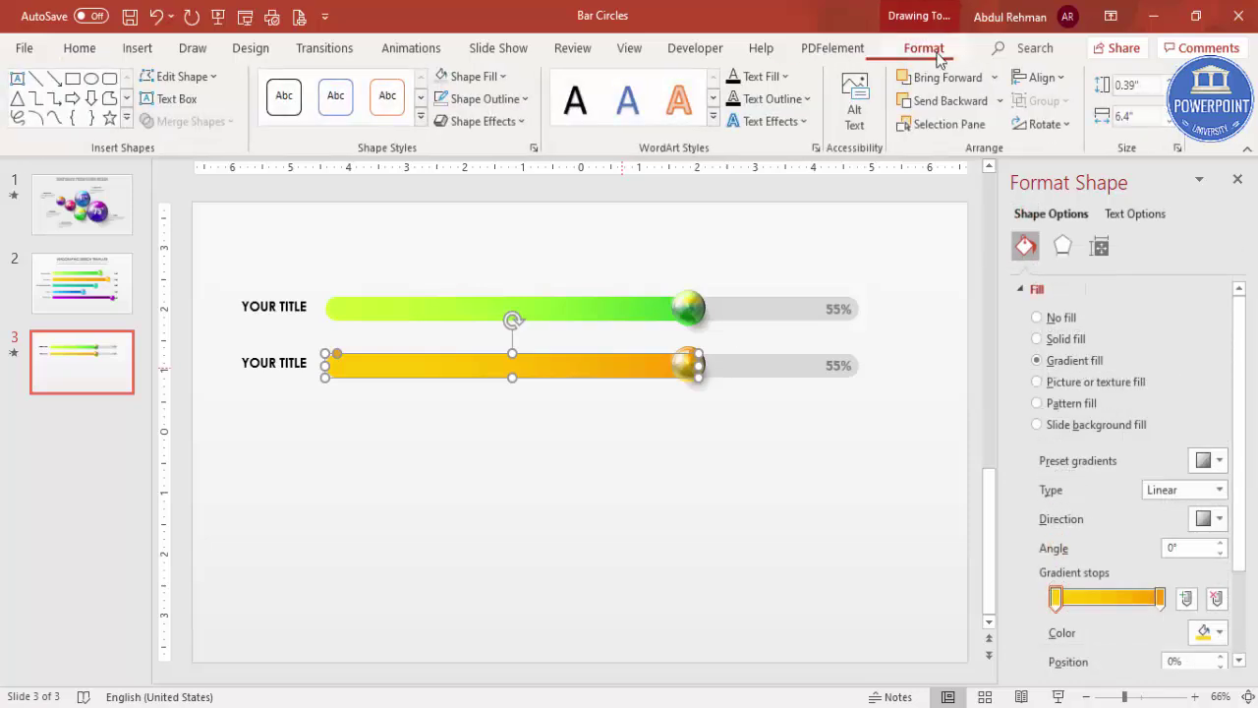
left_click_drag(1172, 112, 1173, 112)
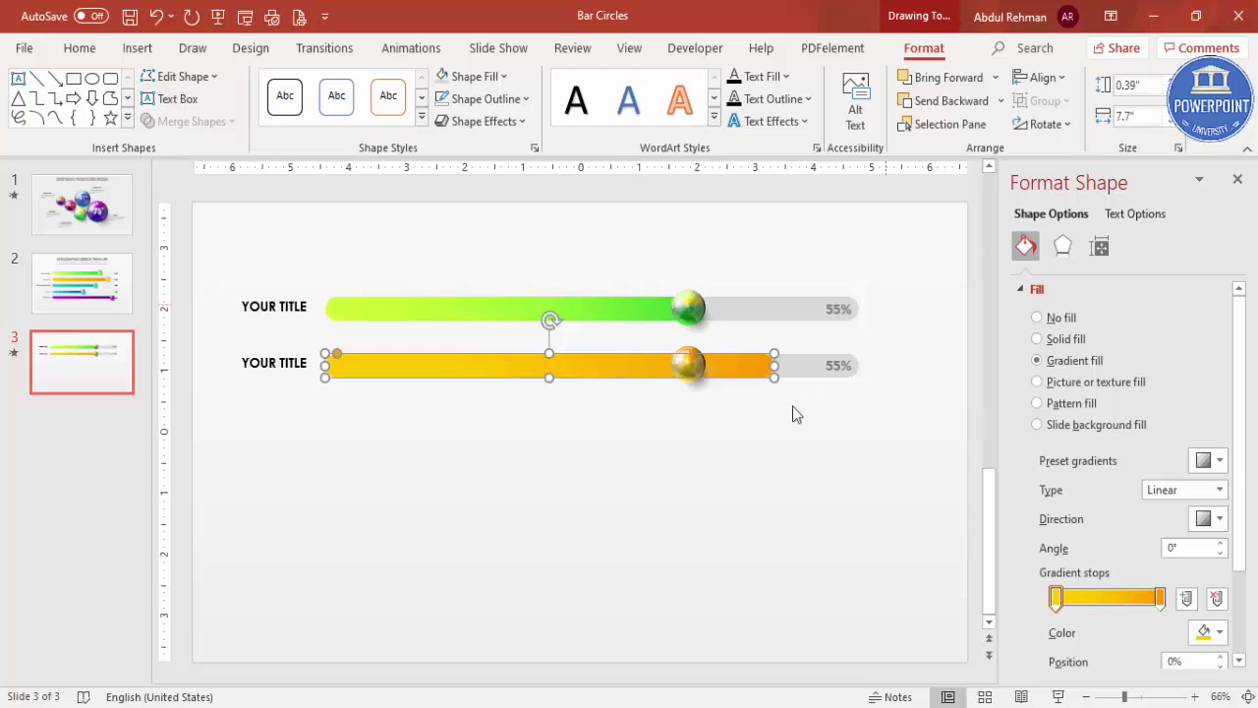
left_click(766, 448)
left_click(687, 366)
left_click_drag(688, 366, 769, 377)
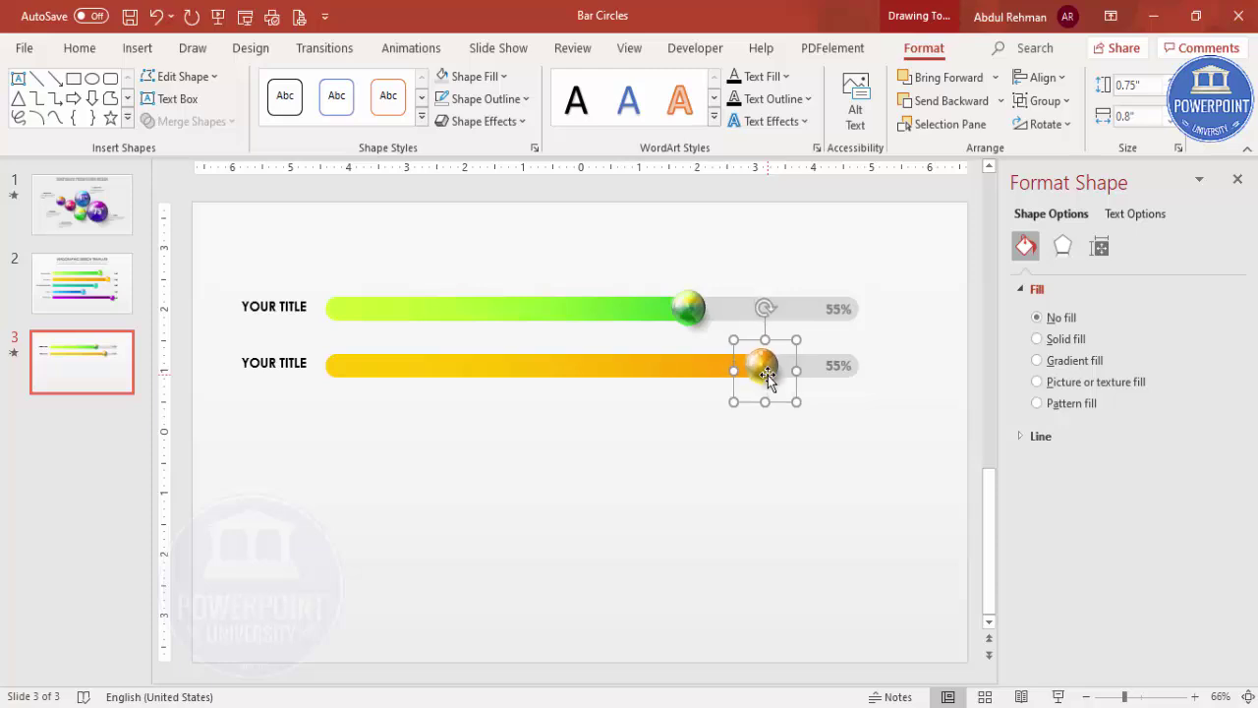
Change the orange row's percentage label to 75%
left_click(834, 365)
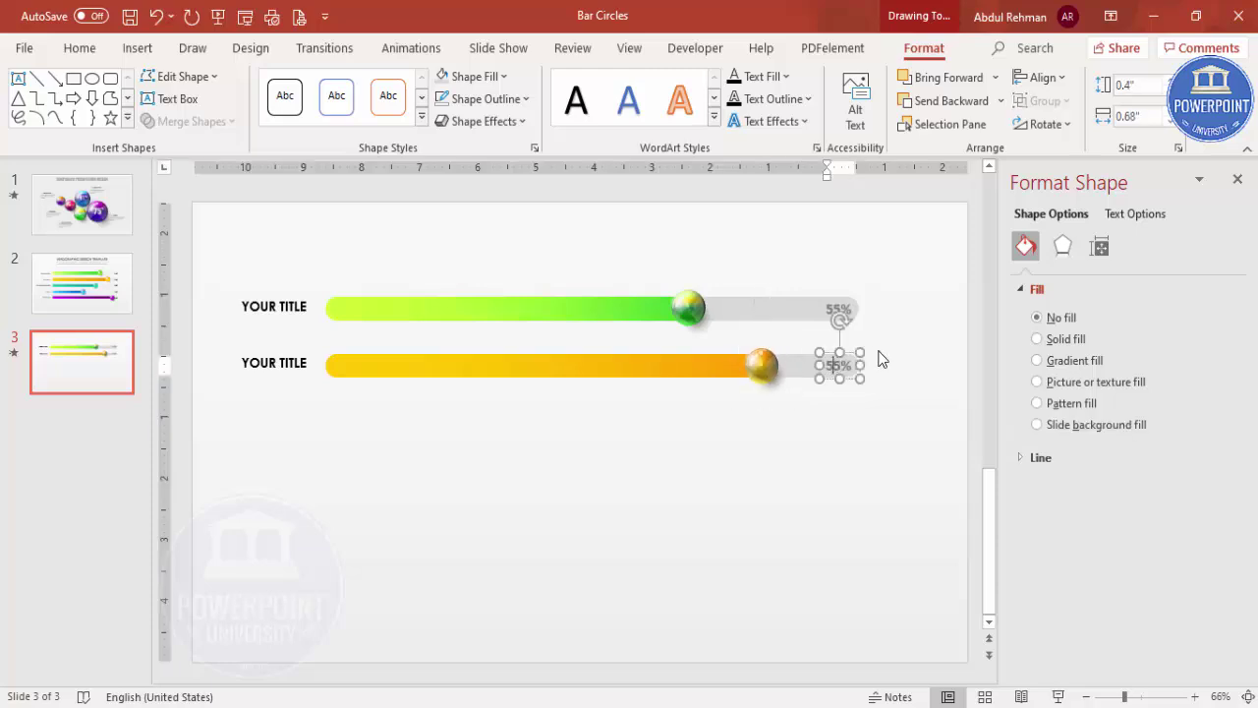
type("7")
left_click(801, 439)
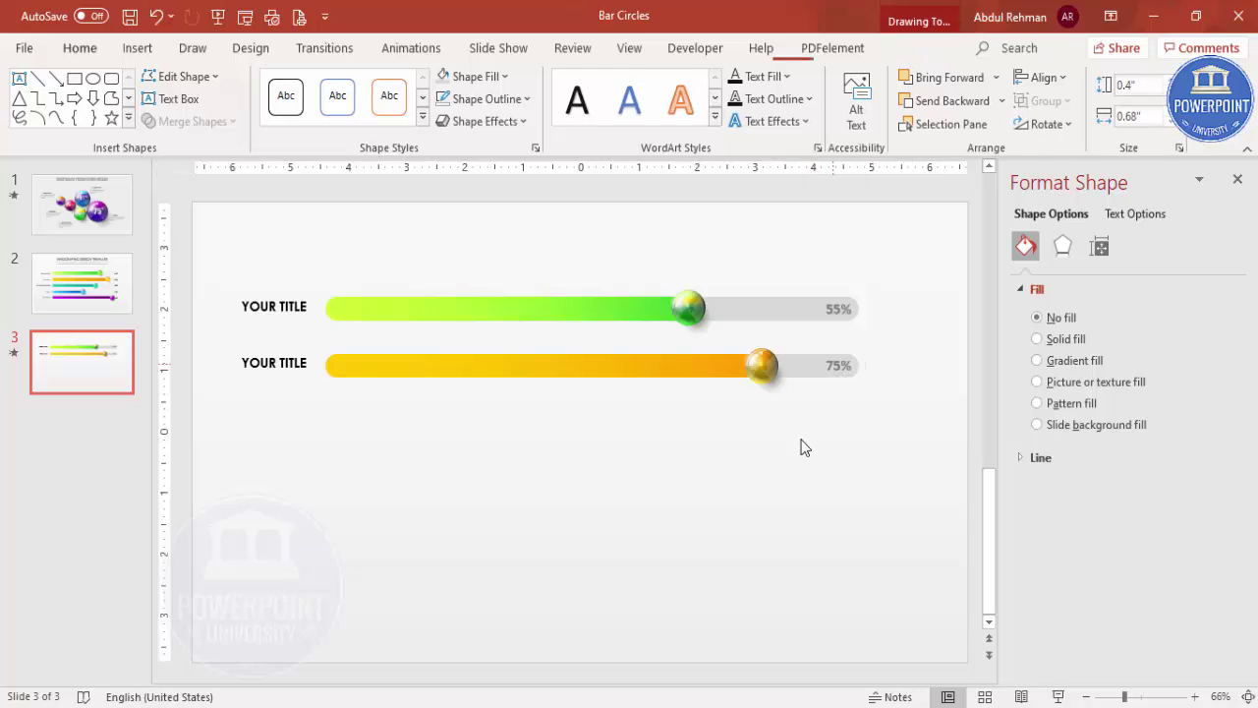
Duplicate the orange row's title, bar, sphere and 75% label into a third row below
left_click_drag(906, 441, 187, 325)
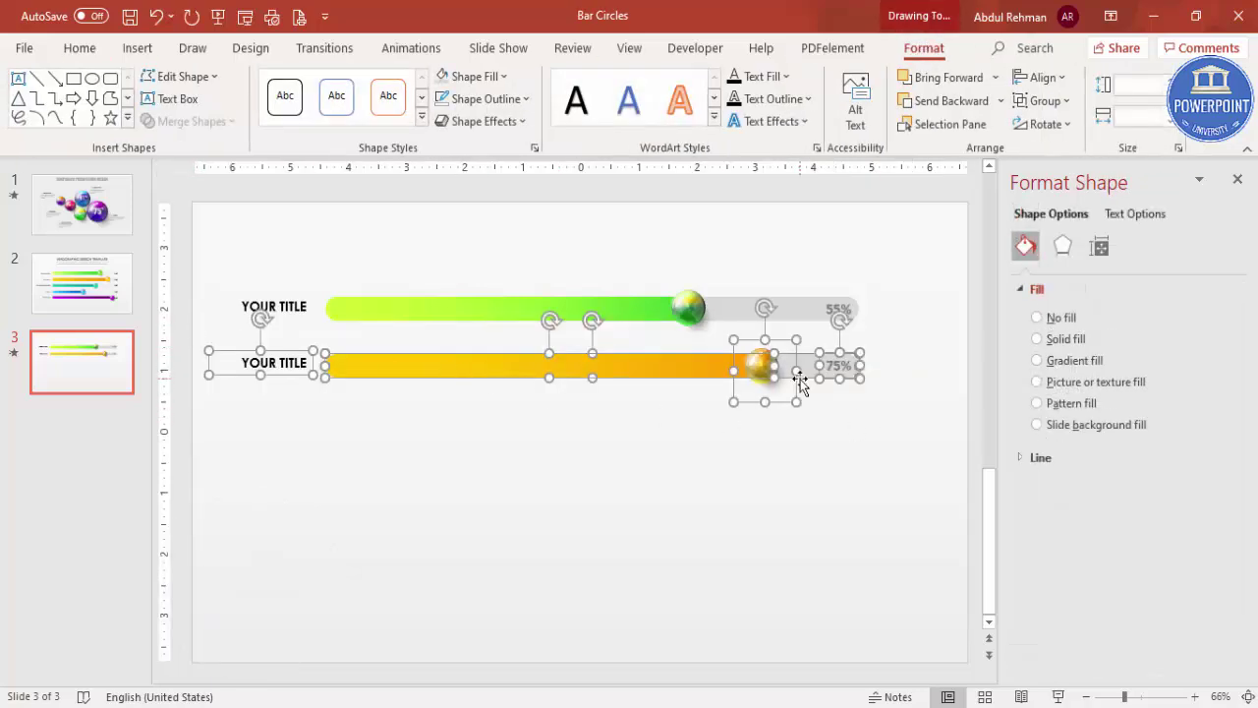
left_click_drag(758, 393, 665, 423)
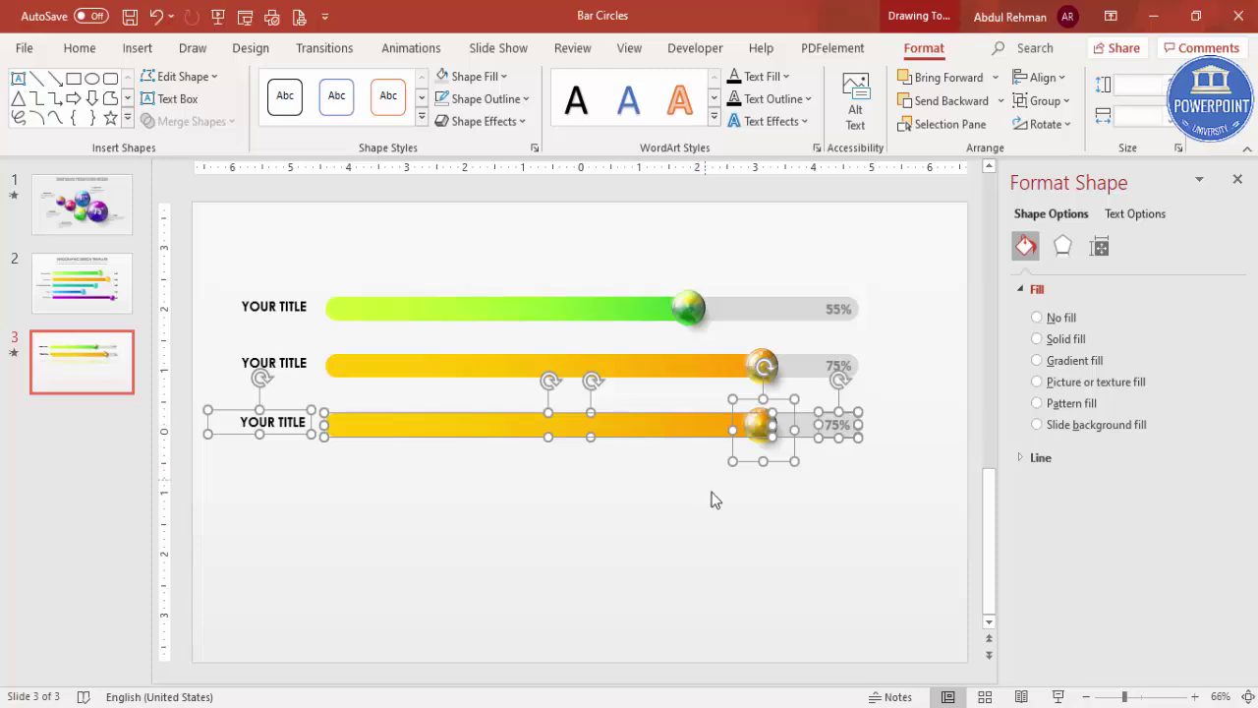
left_click(710, 497)
double_click(706, 422)
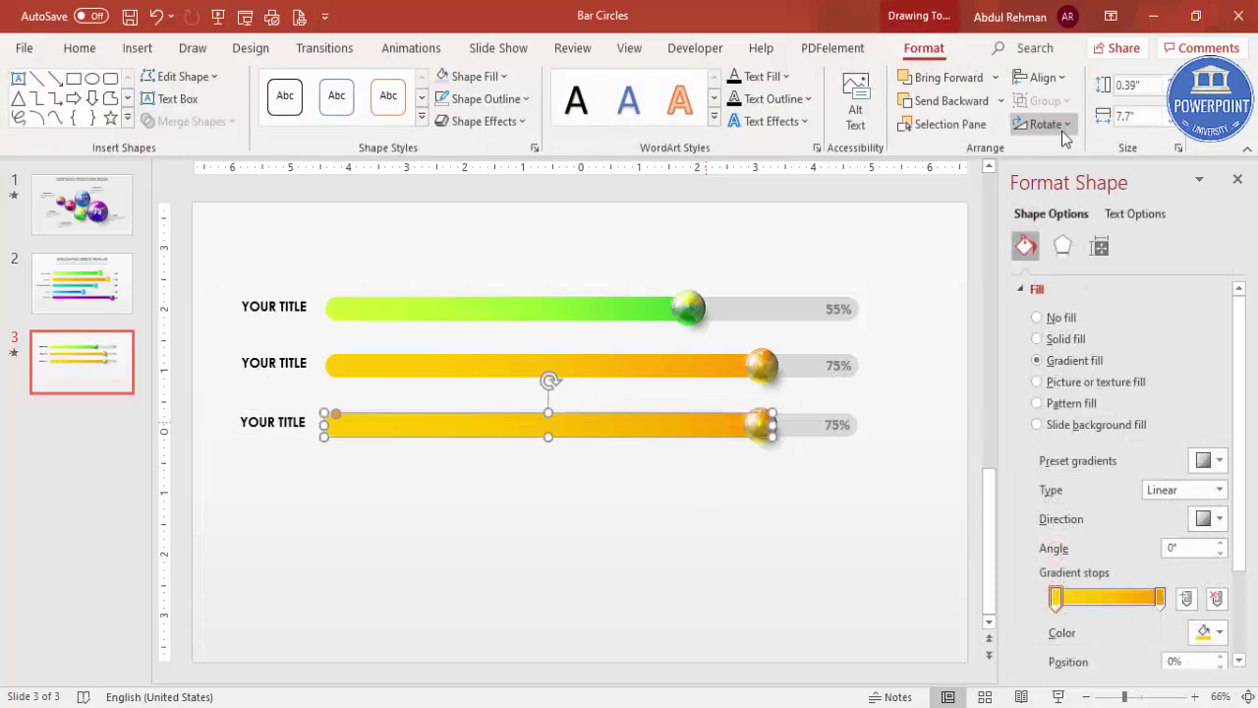
Shorten the third bar to 4.2" and move its sphere back to the bar's end
left_click(1172, 122)
left_click(1171, 122)
left_click(1171, 122)
left_click(1171, 122)
left_click_drag(1171, 122, 1171, 121)
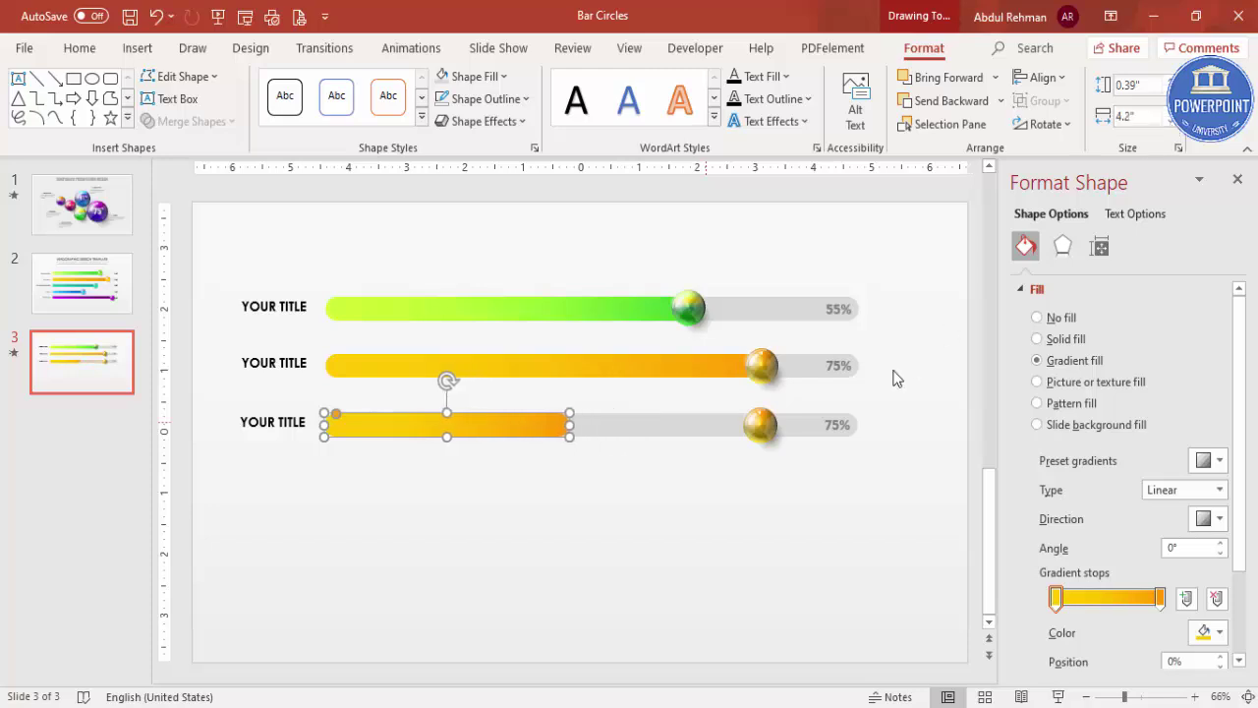
left_click(759, 430)
left_click_drag(758, 429, 568, 425)
Set the third bar's starting gradient stop to magenta
left_click(424, 429)
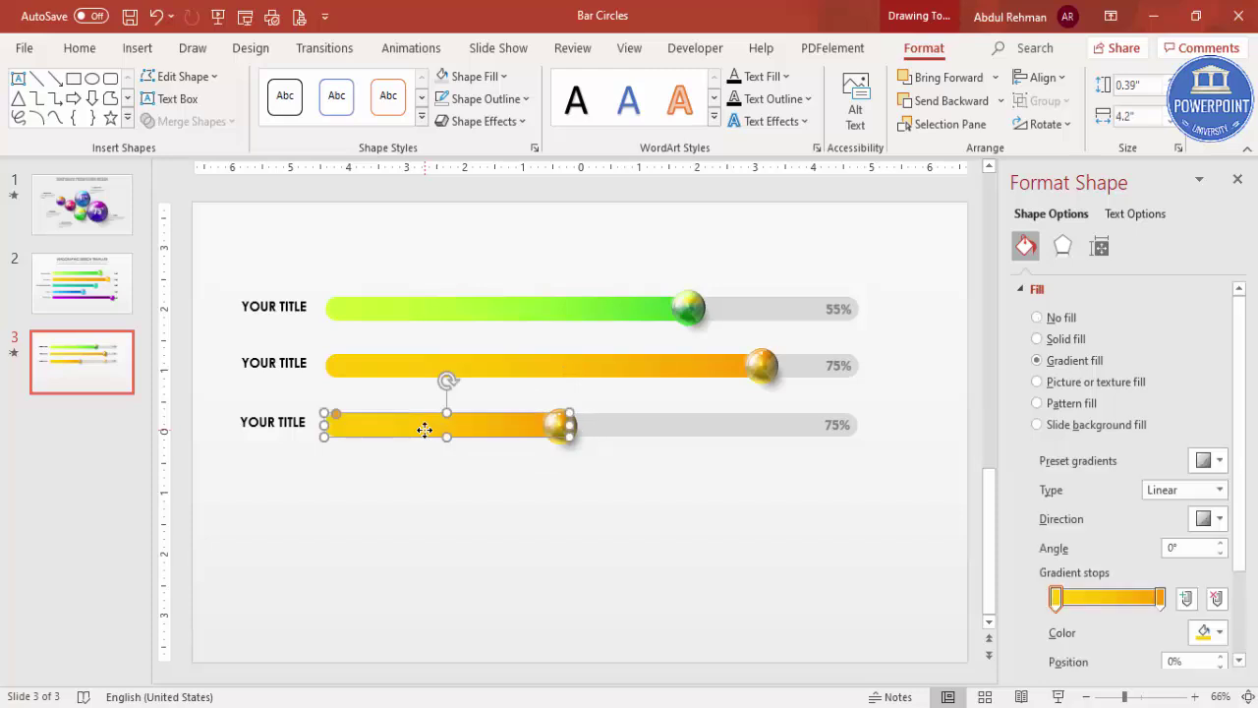
left_click(1212, 631)
left_click(1071, 582)
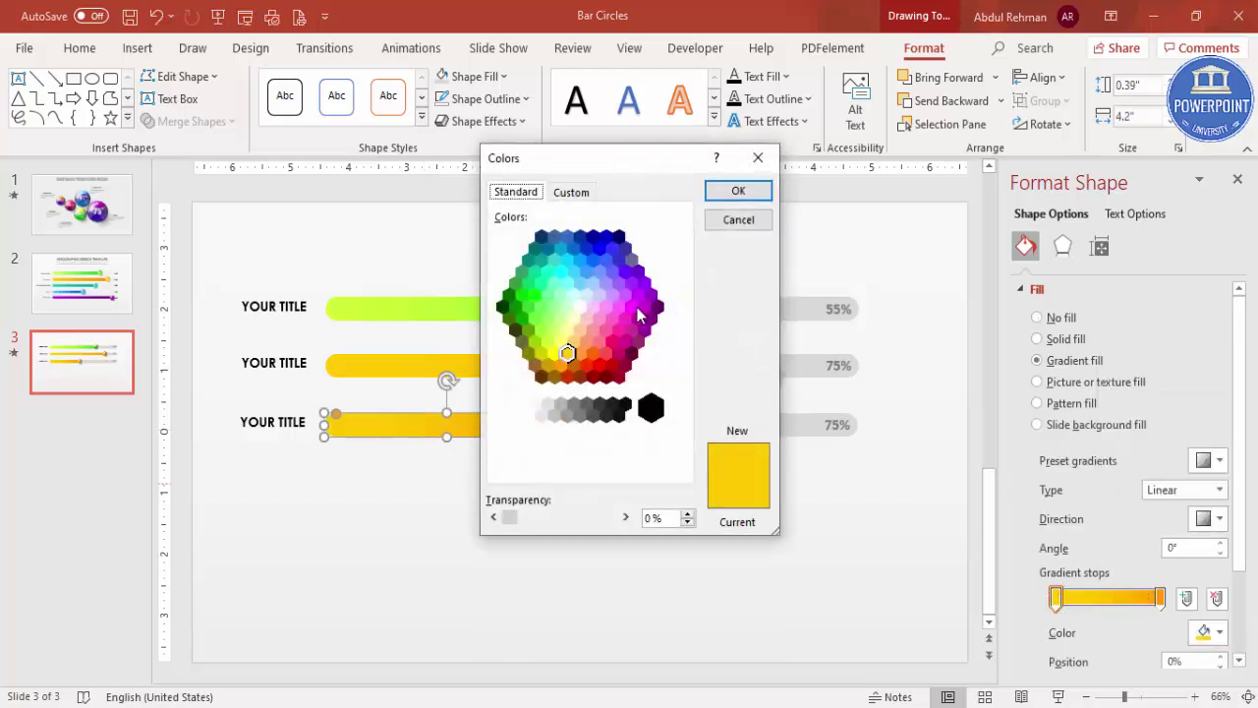
left_click(633, 307)
left_click(757, 194)
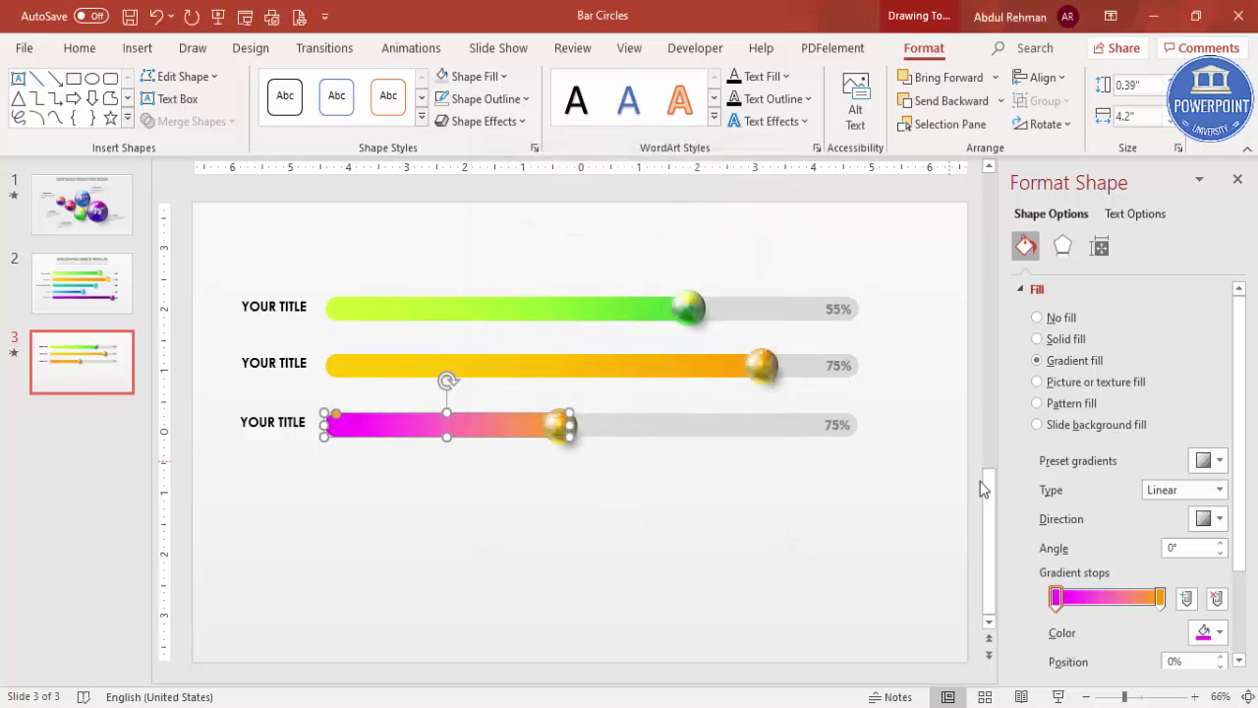
Set the third bar's ending gradient stop to purple
left_click(1159, 595)
left_click(1212, 632)
left_click(1130, 584)
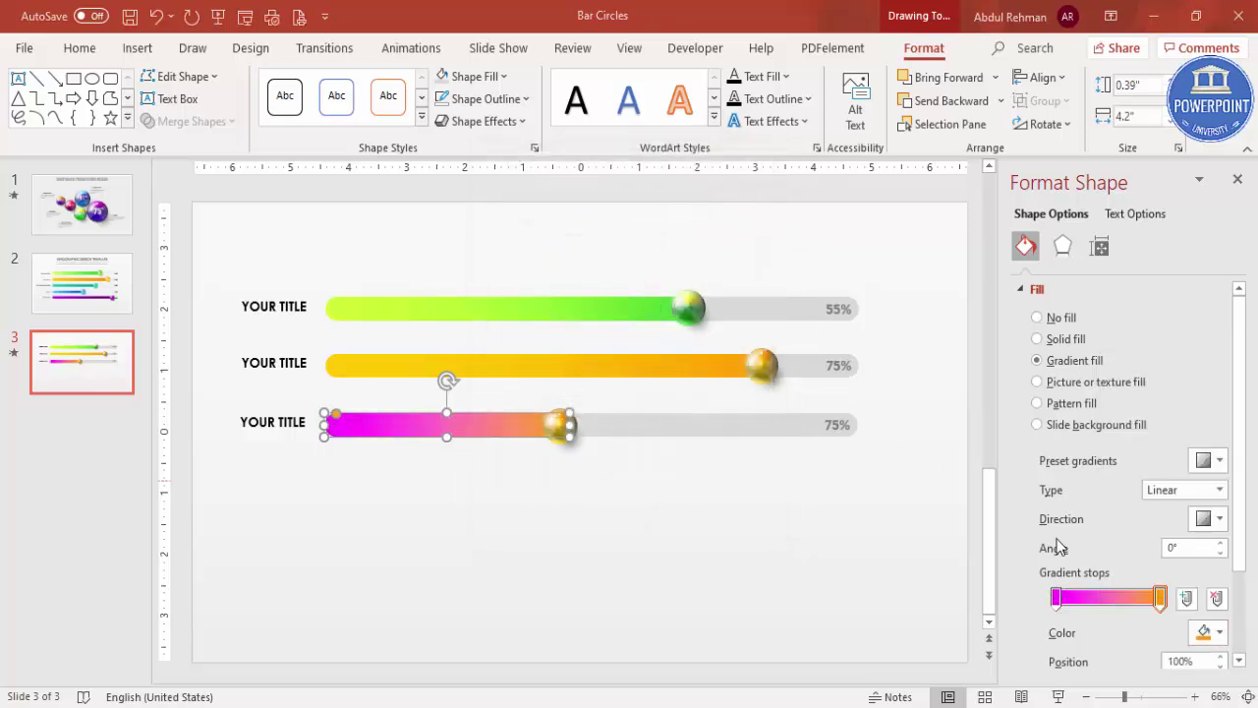
left_click(653, 306)
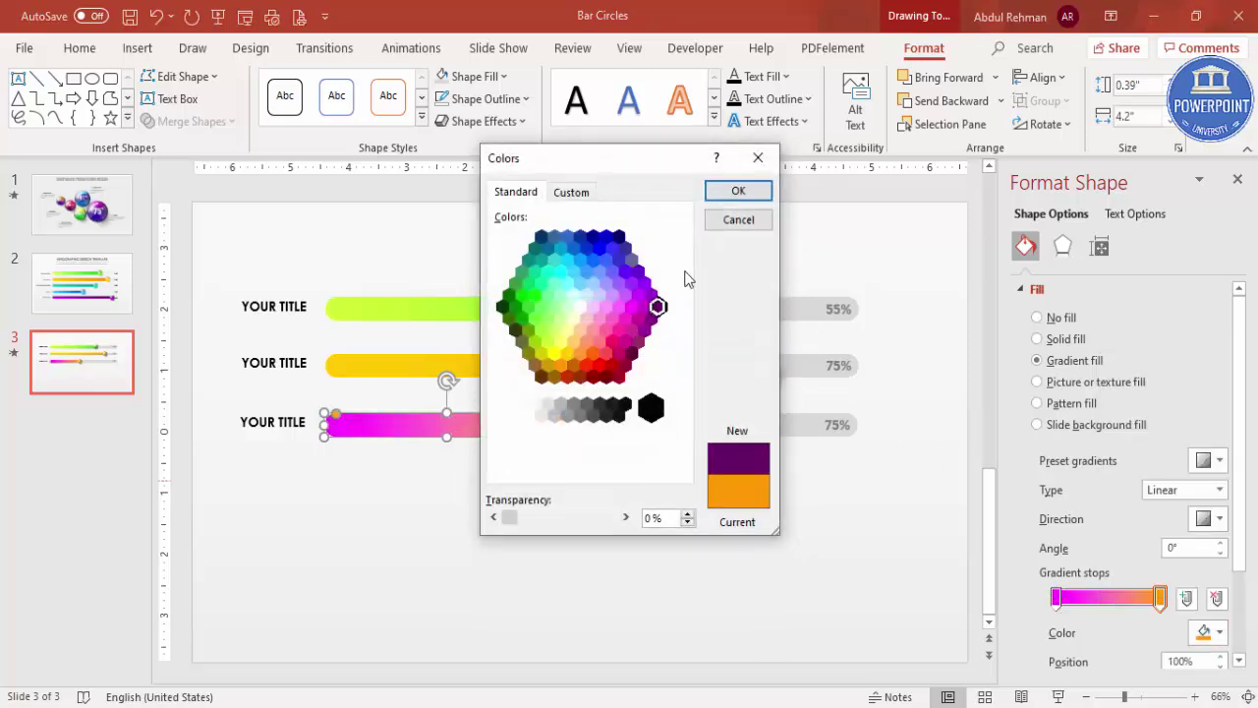
left_click(738, 192)
left_click(562, 426)
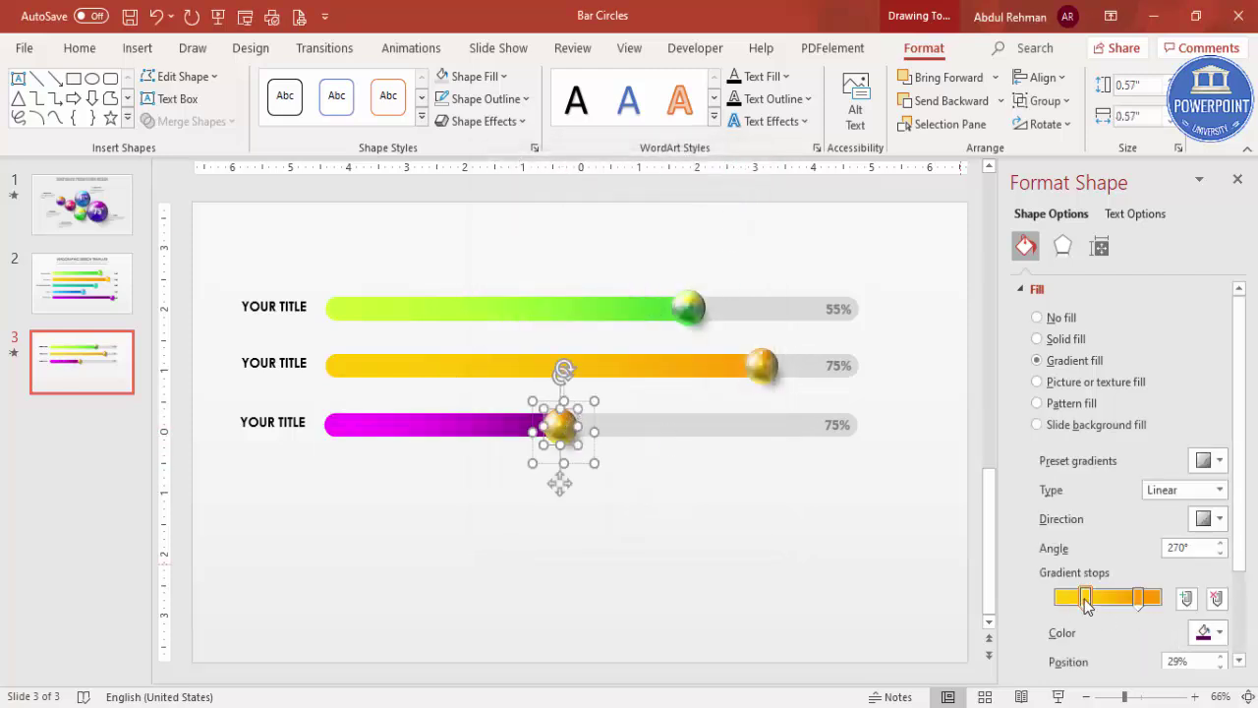
Recolour the third sphere's two gradient stops to the recent magenta and purple
left_click(1213, 632)
left_click(1124, 566)
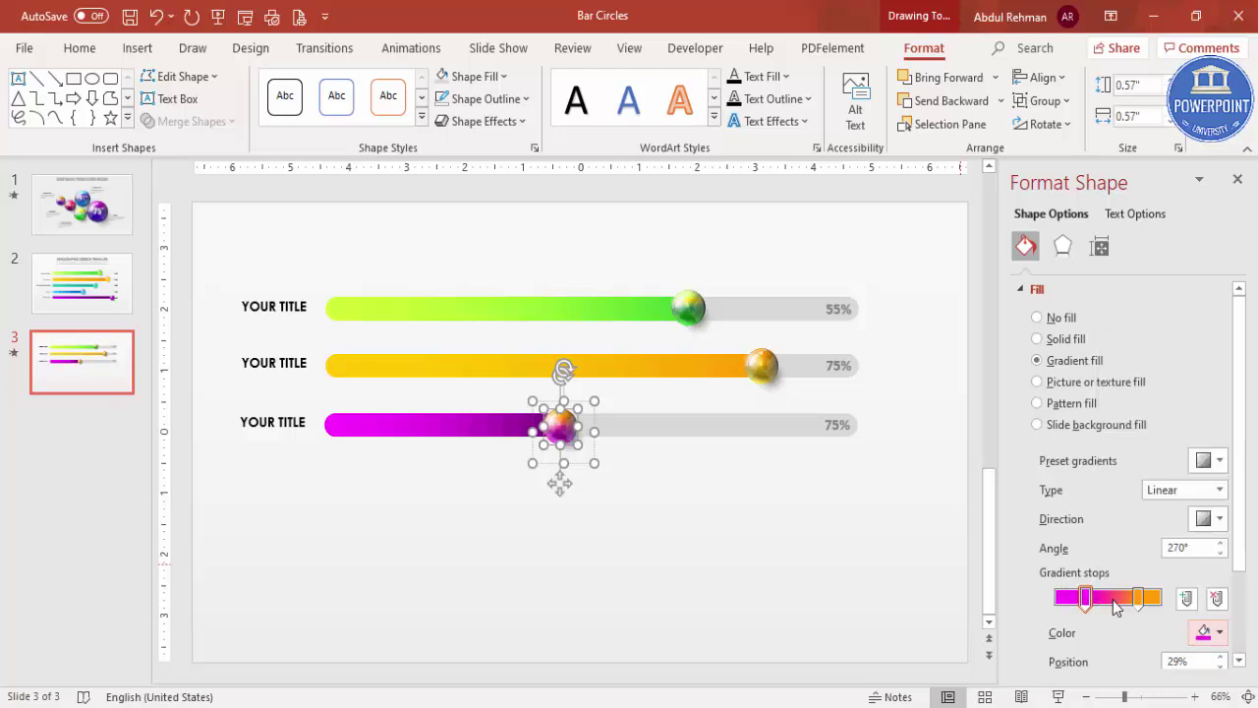
left_click(1138, 596)
left_click(1212, 631)
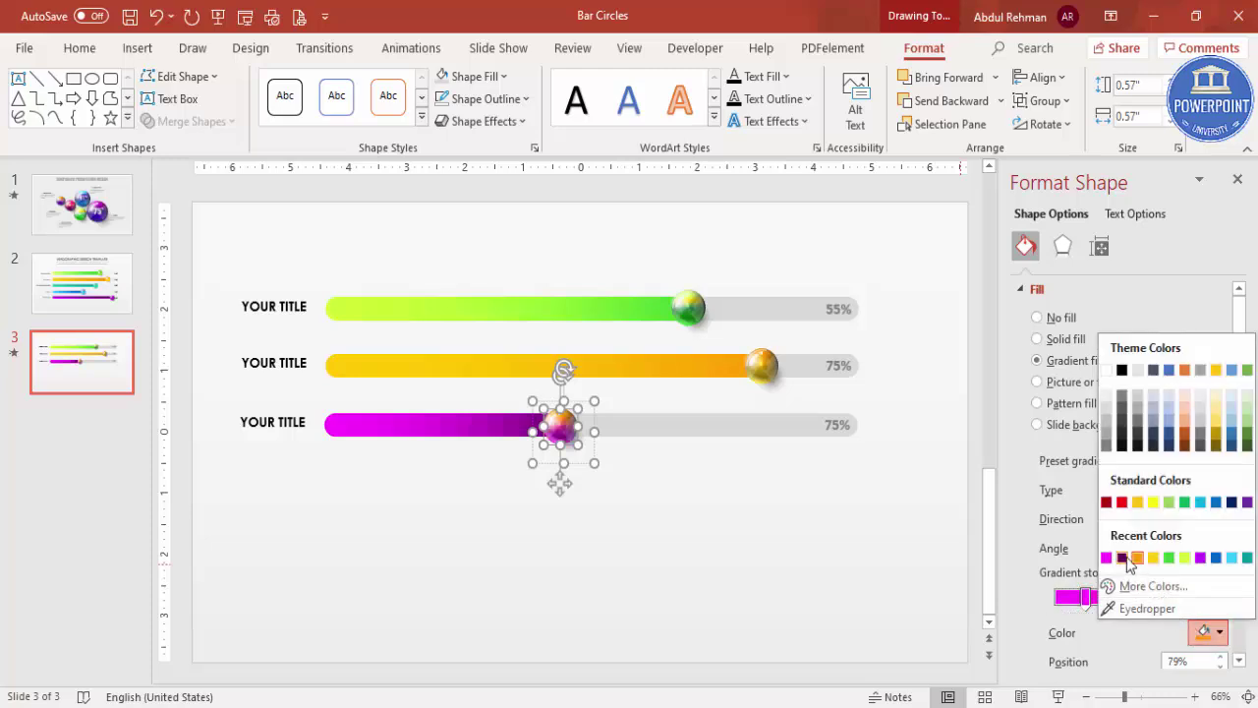
left_click(1123, 552)
Change the third row's percentage label to read 30%
left_click(845, 544)
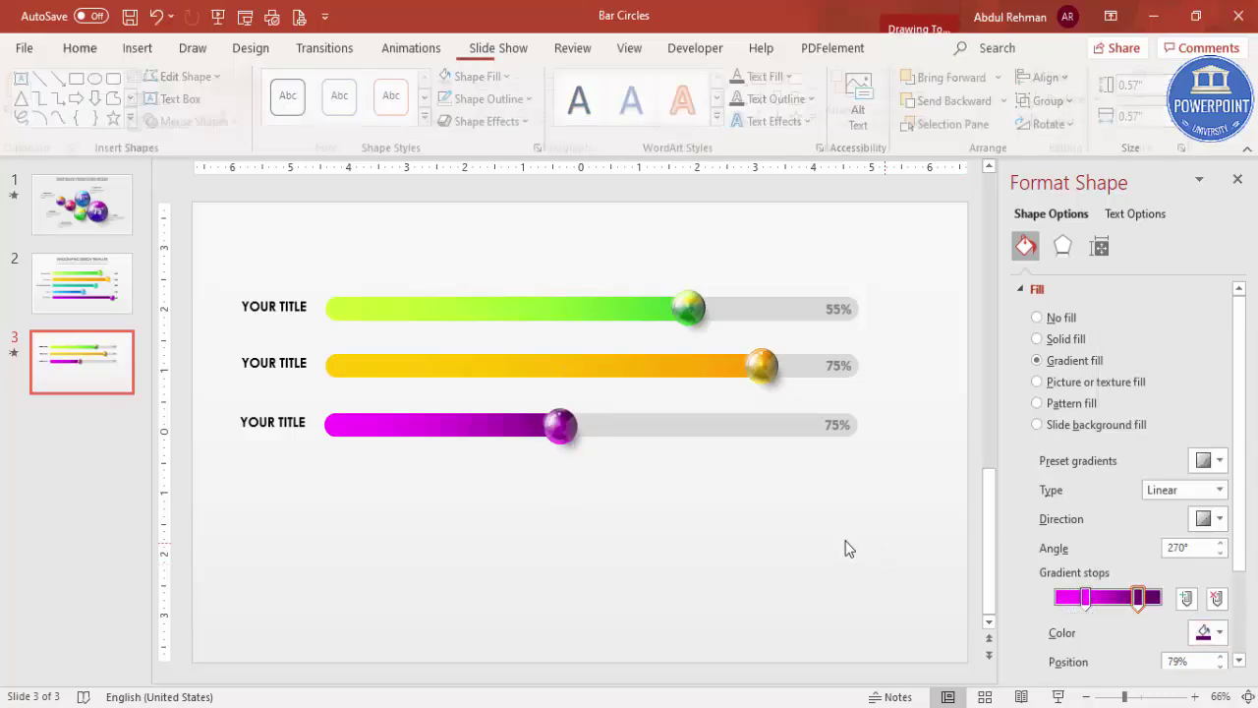
left_click(835, 421)
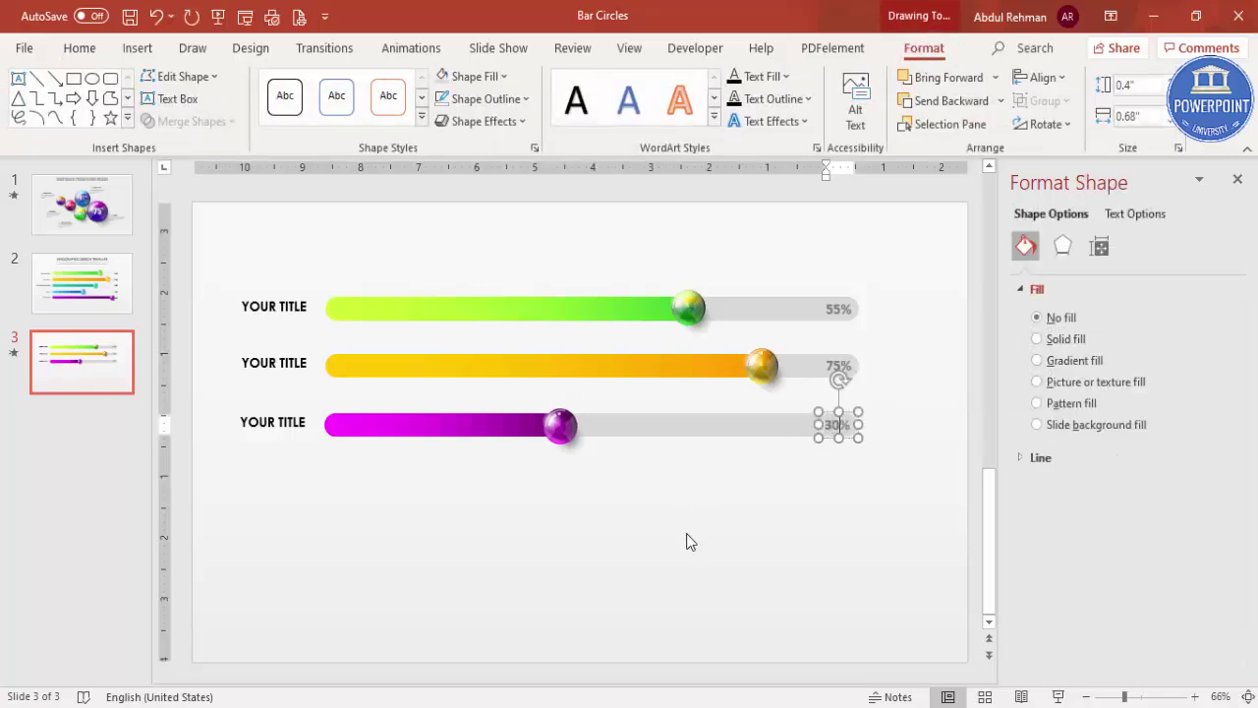
left_click(717, 537)
Copy the magenta row downward twice to create fourth and fifth rows
left_click_drag(895, 487, 161, 397)
left_click_drag(721, 424, 710, 479)
key("ctrl+d")
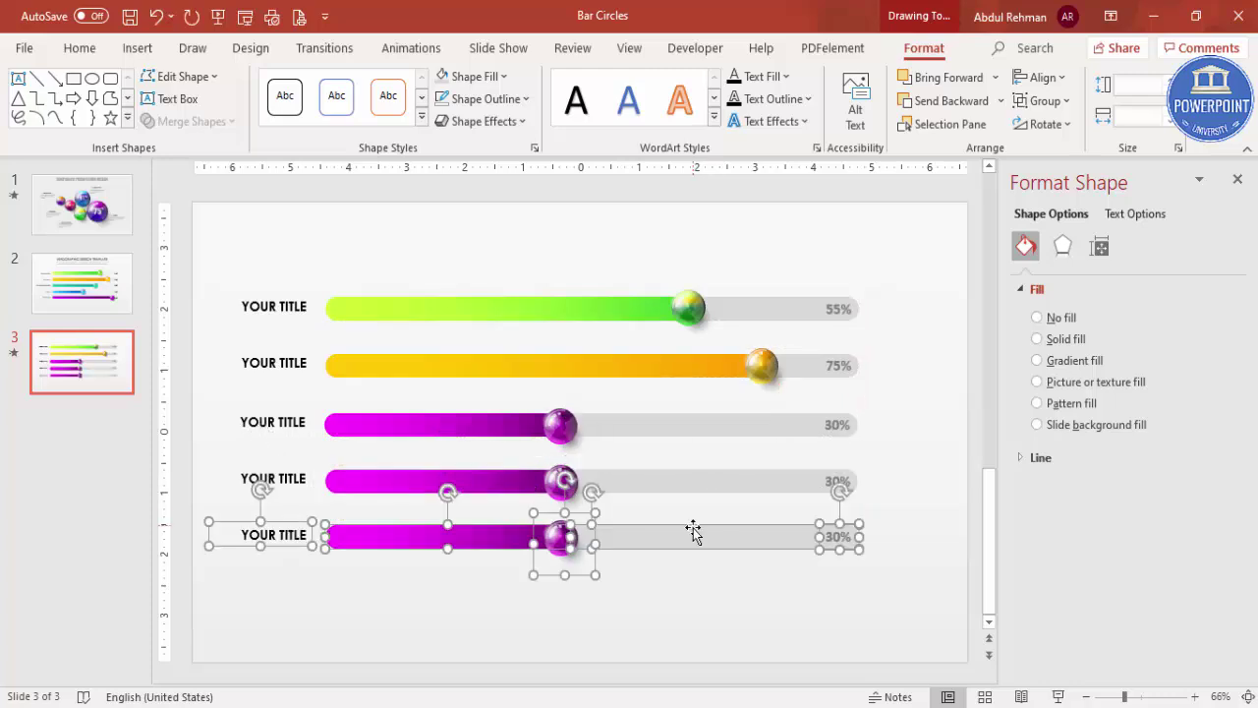
left_click(685, 619)
Stretch the fourth bar to 6.5" wide and move its sphere to the bar's end
left_click(520, 478)
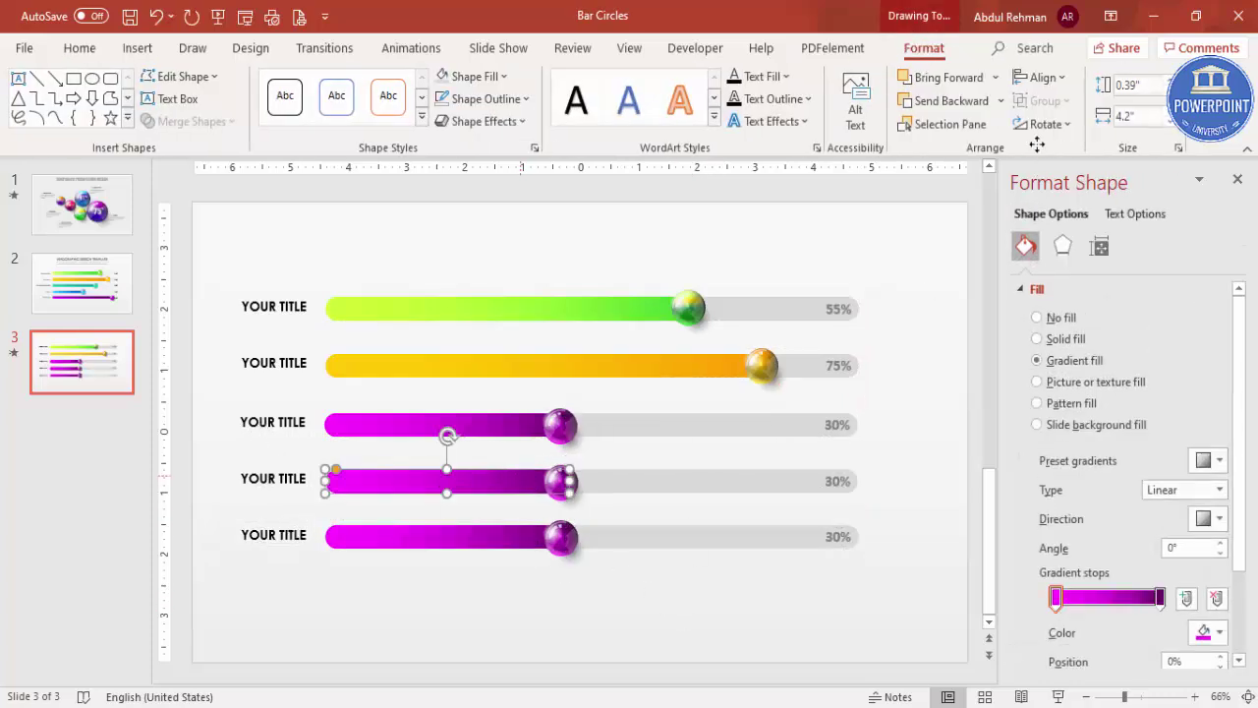
left_click_drag(570, 482, 818, 481)
left_click(561, 481)
left_click_drag(561, 480, 808, 480)
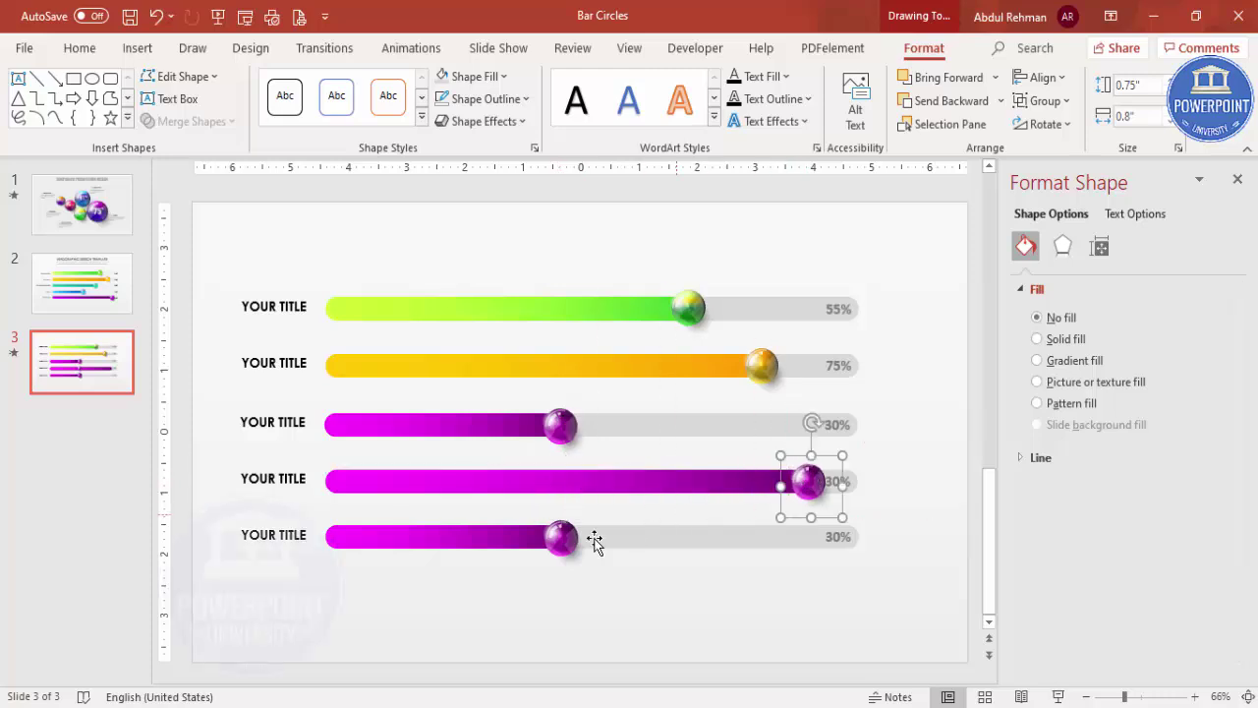
Shorten the fifth bar to 2.4" and move its sphere onto the short bar's end
left_click(535, 539)
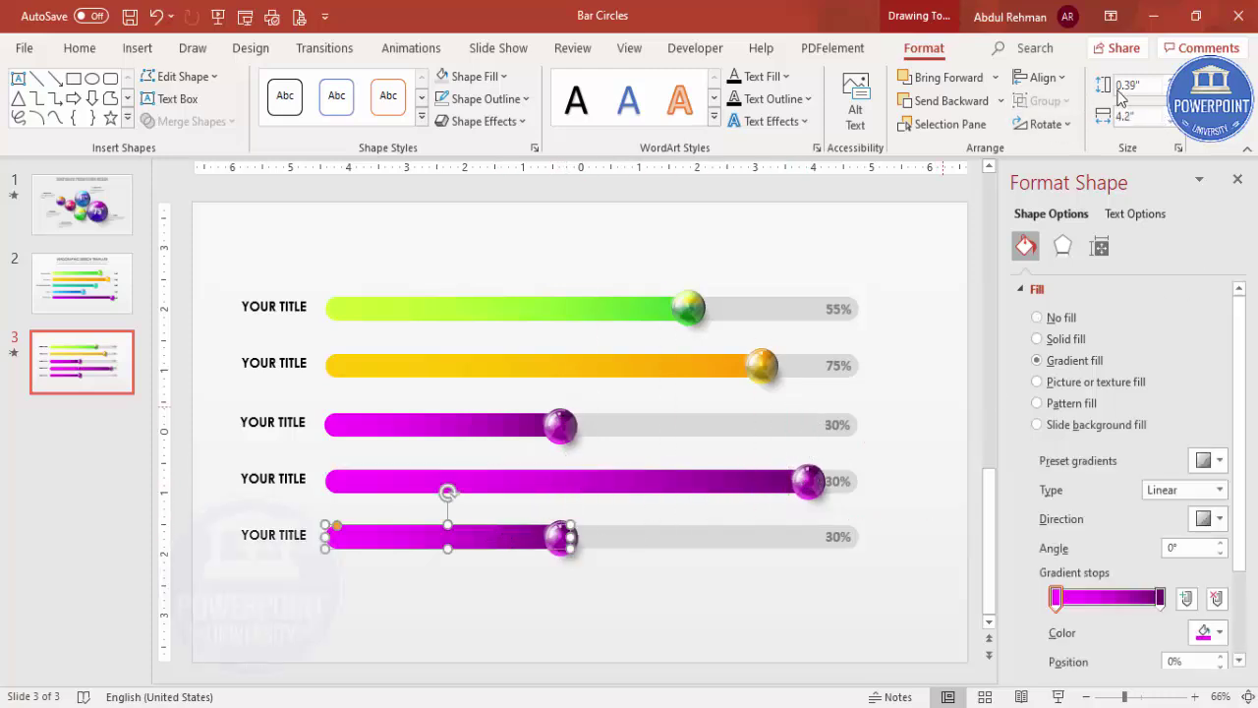
left_click(1173, 122)
left_click_drag(1172, 122, 1172, 122)
left_click_drag(562, 537, 467, 536)
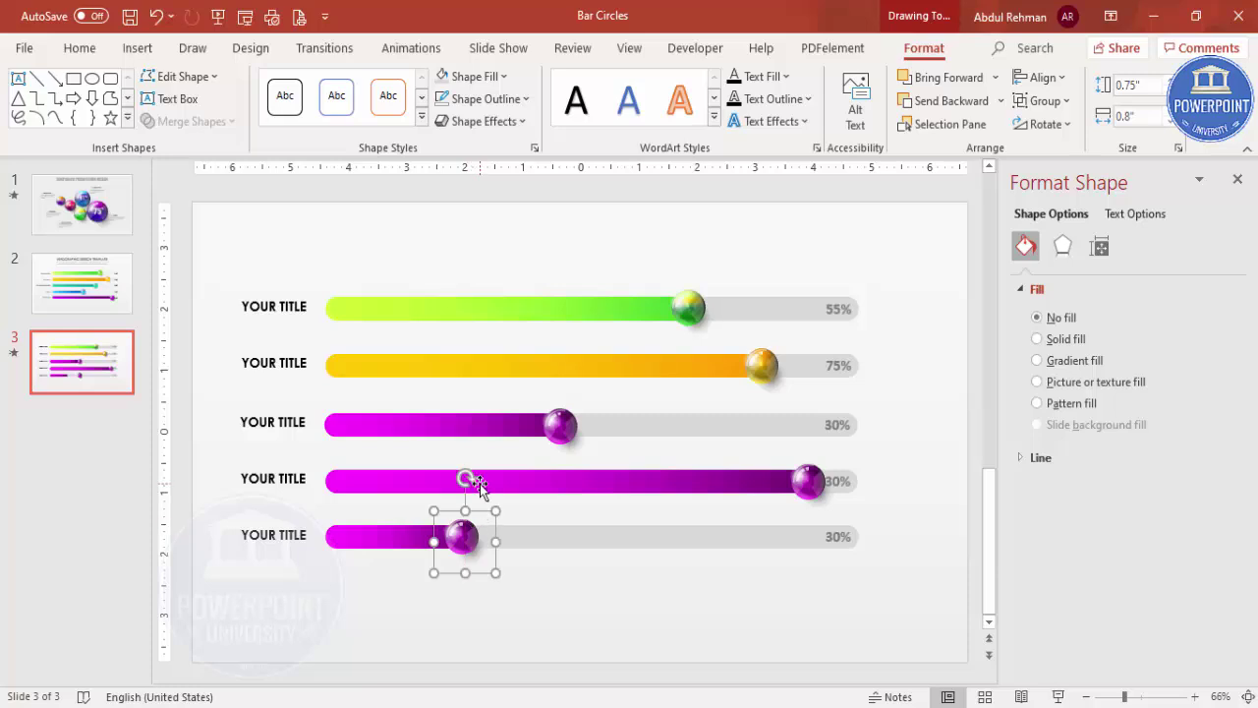
Set the fourth bar's gradient start stop to light blue from the Colors dialog
left_click(469, 479)
left_click(1209, 632)
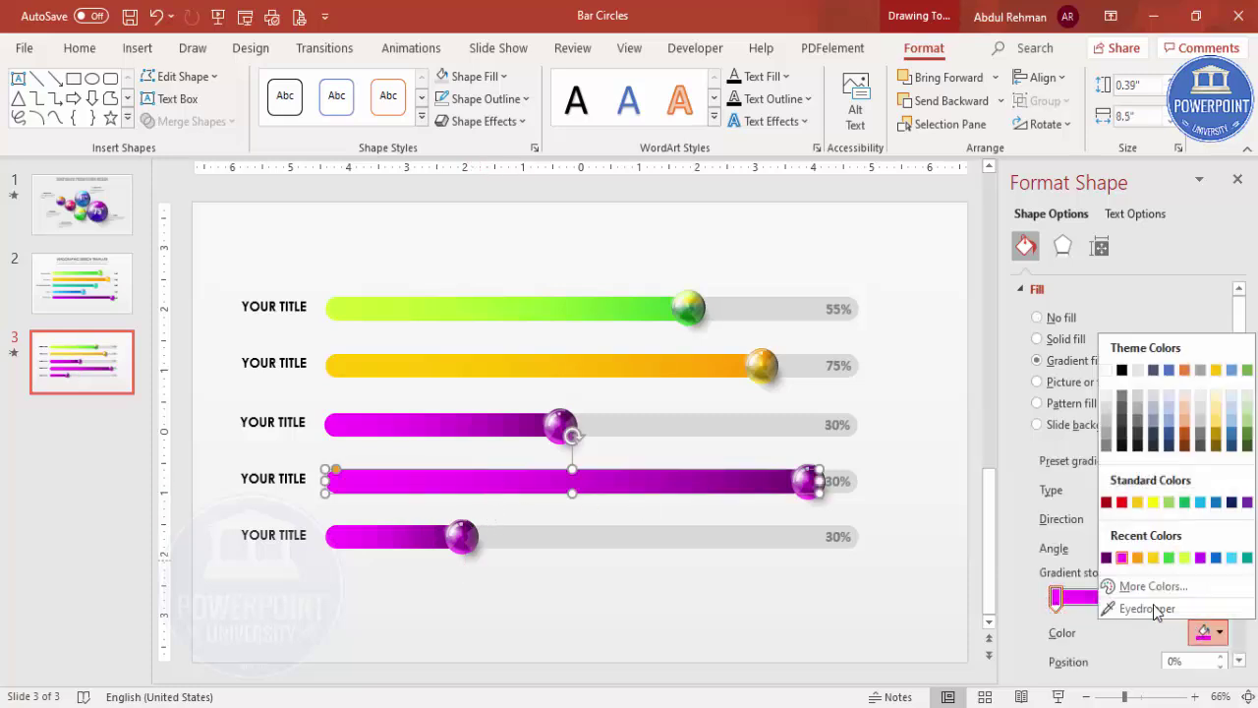
left_click(1140, 586)
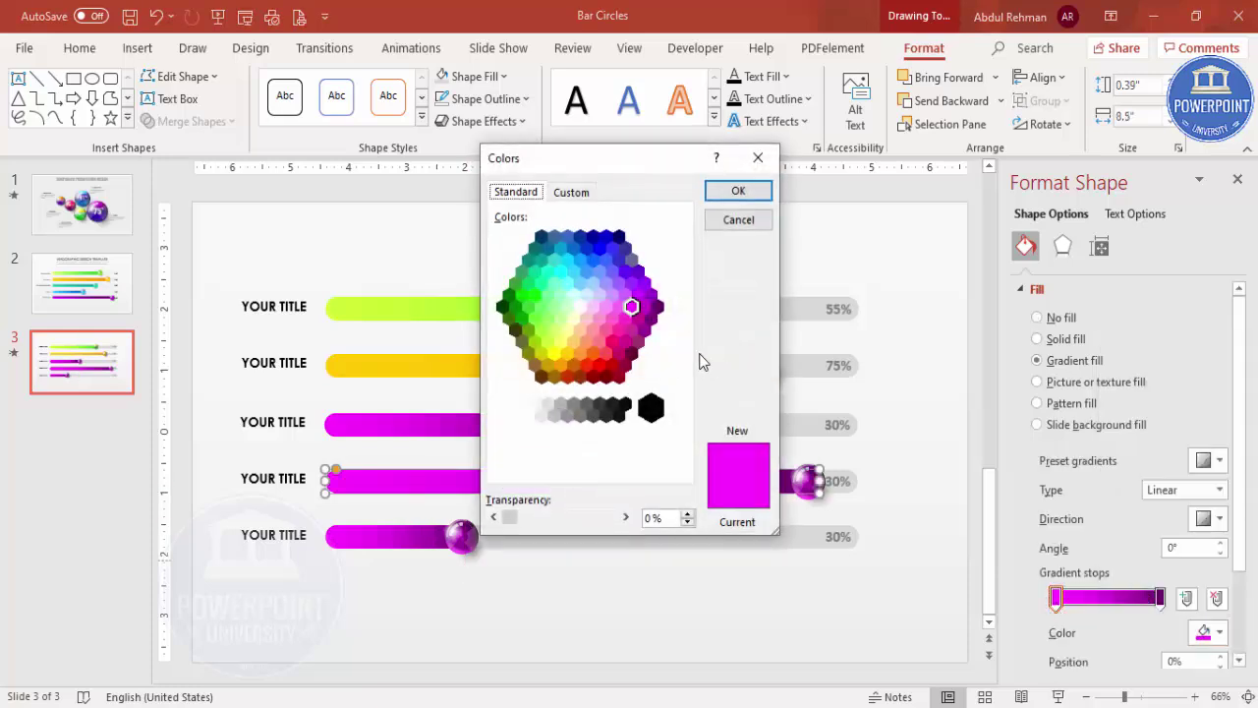
left_click(574, 269)
left_click(739, 191)
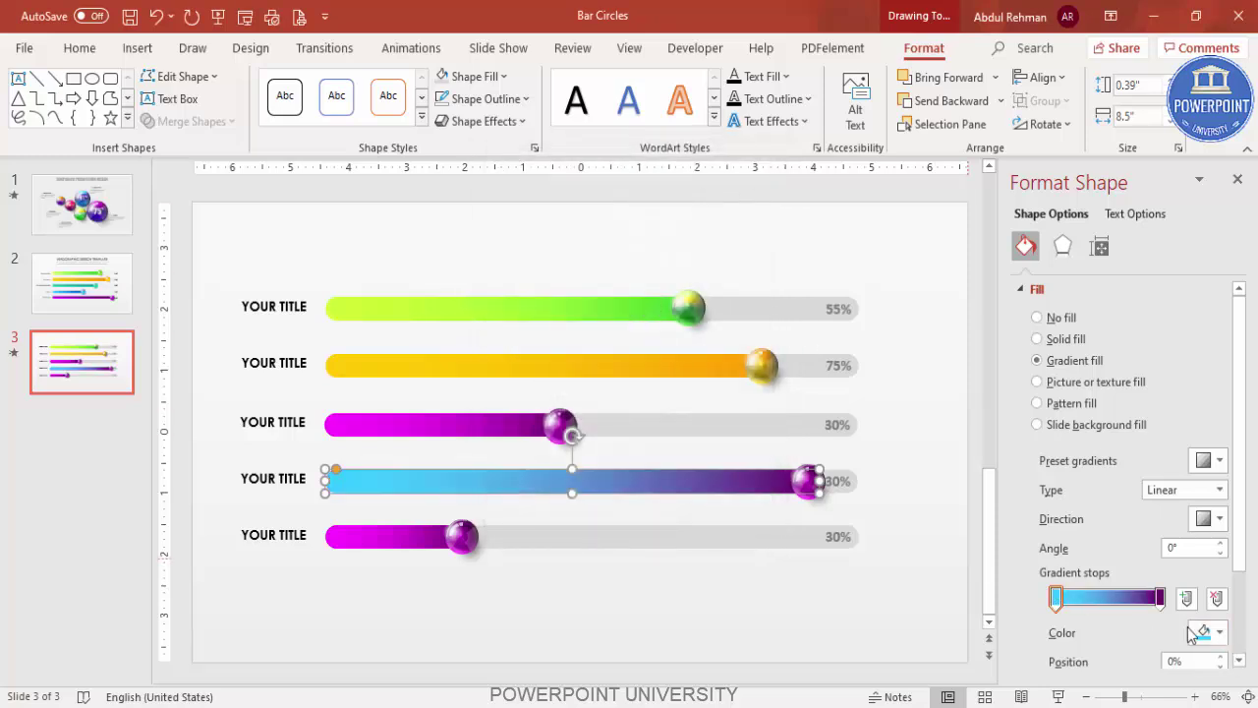
Set the fourth bar's gradient end stop to the dark blue hexagon
left_click(1160, 601)
left_click(1209, 632)
left_click(1167, 590)
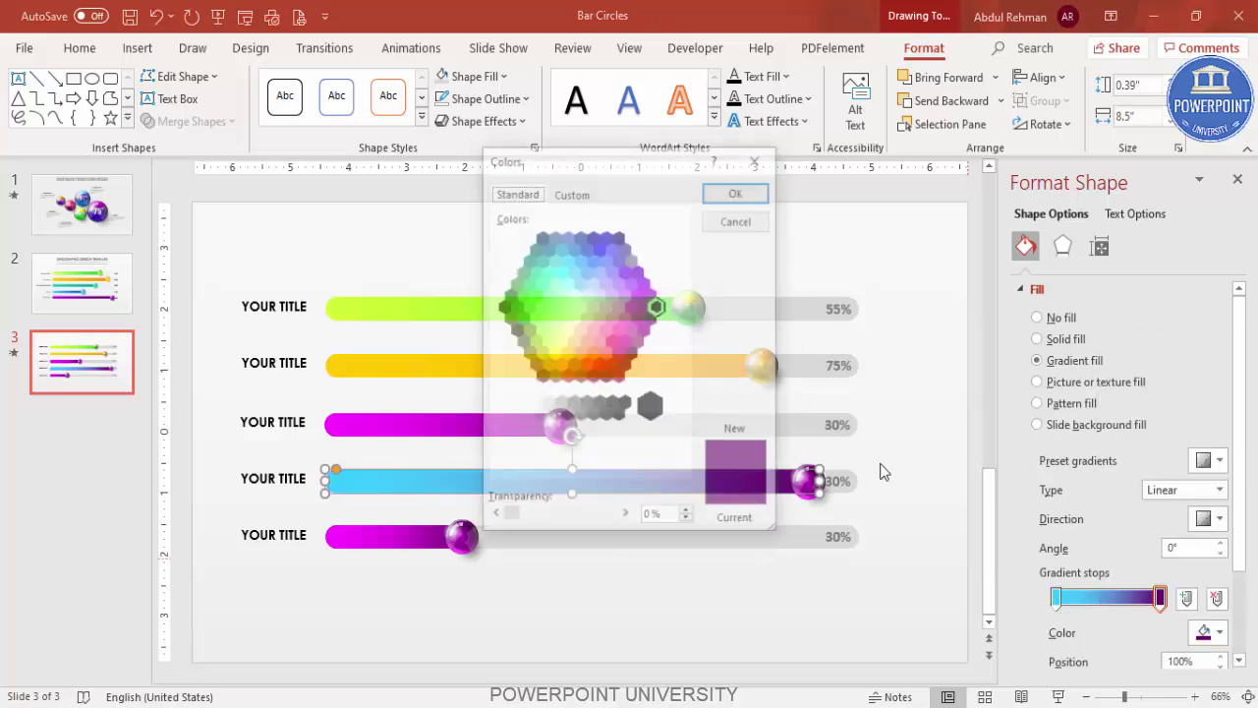
left_click(587, 252)
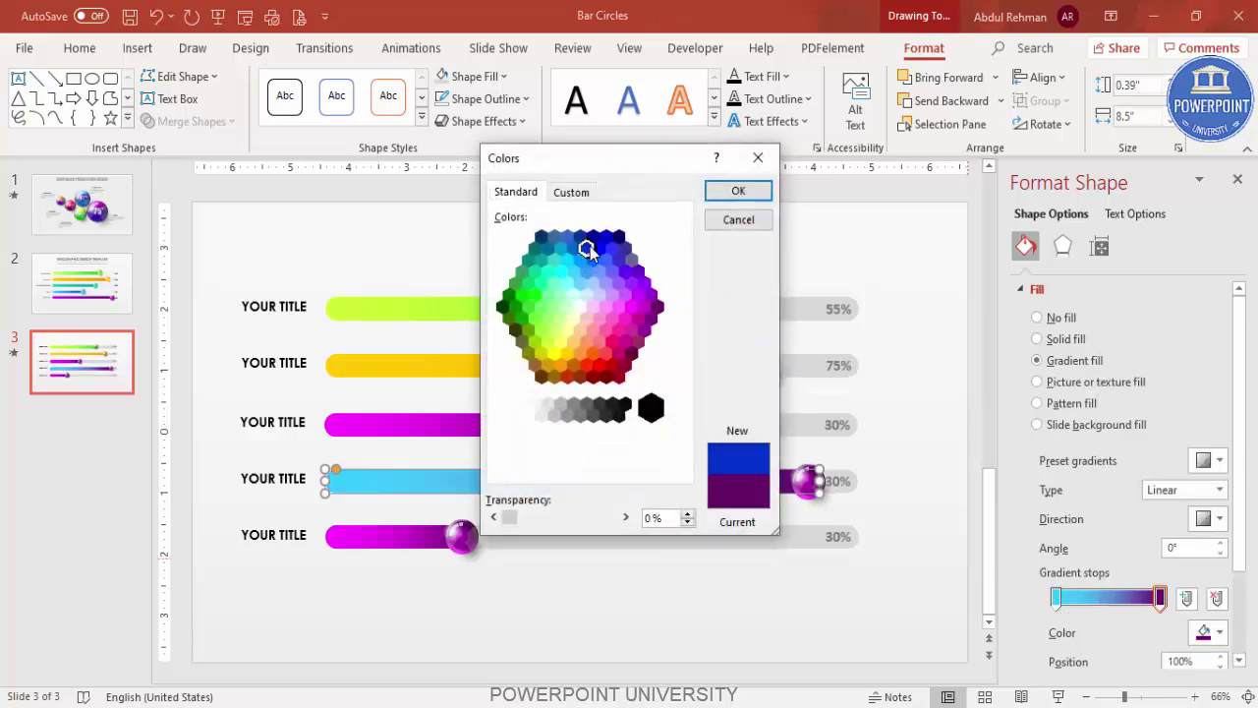
left_click(751, 195)
left_click(808, 482)
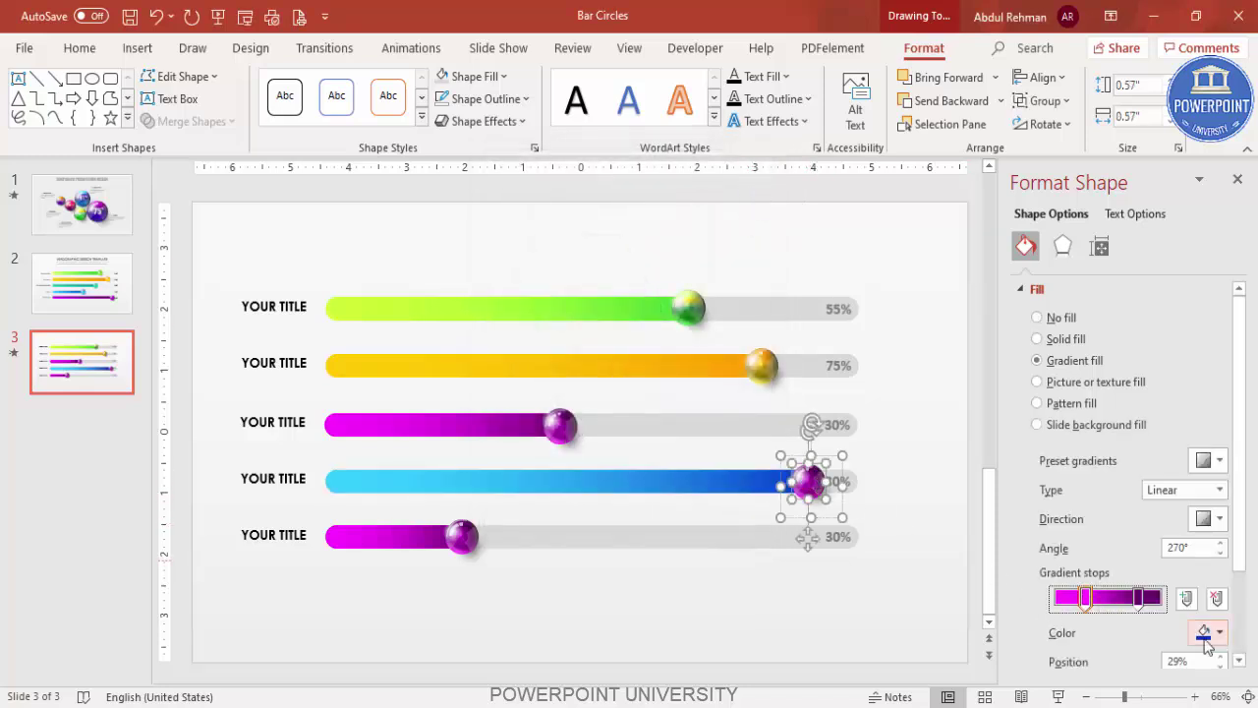
Recolour the fourth ball's first stop light cyan and its 79% stop dark blue
left_click(1218, 631)
left_click(1109, 561)
left_click(1137, 596)
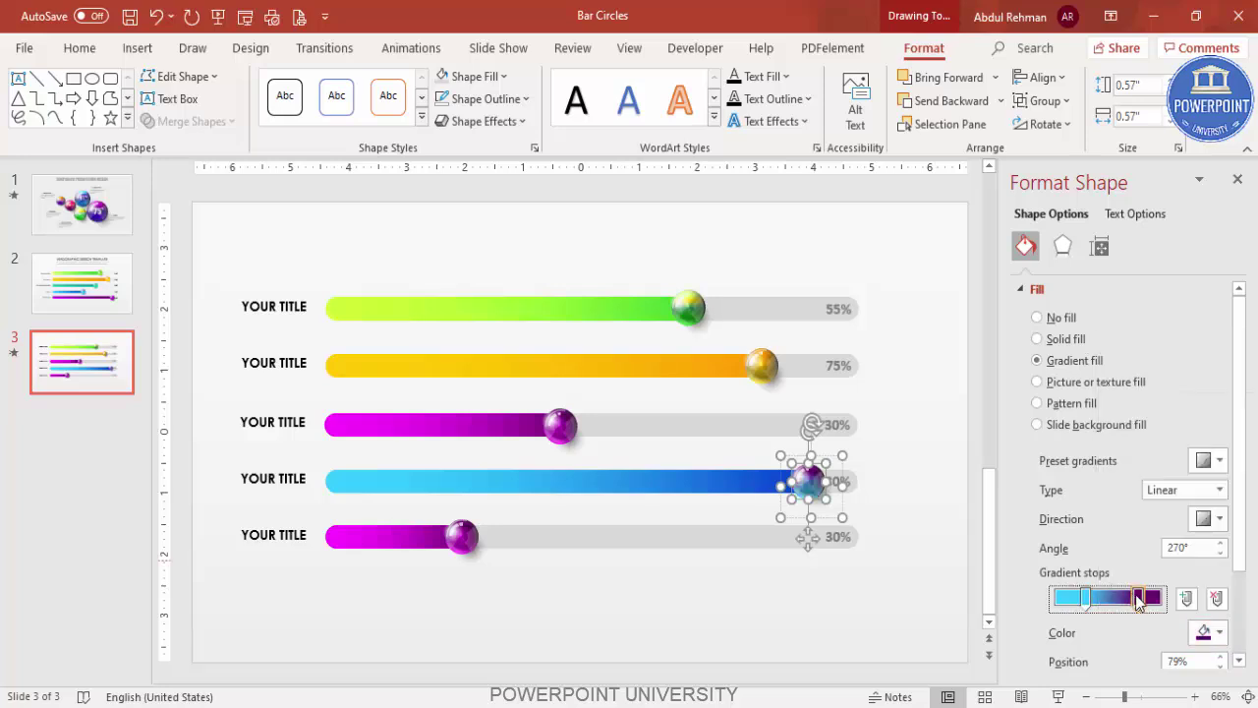
left_click(1219, 632)
left_click(1121, 557)
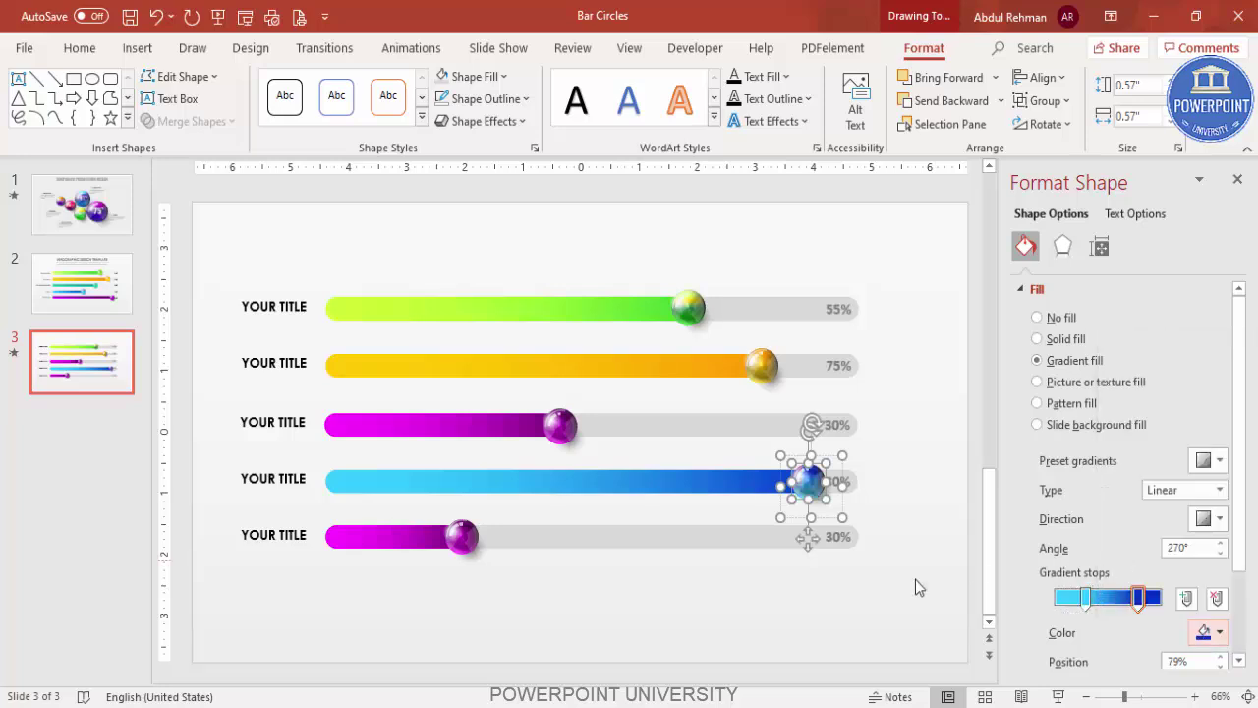
left_click(829, 613)
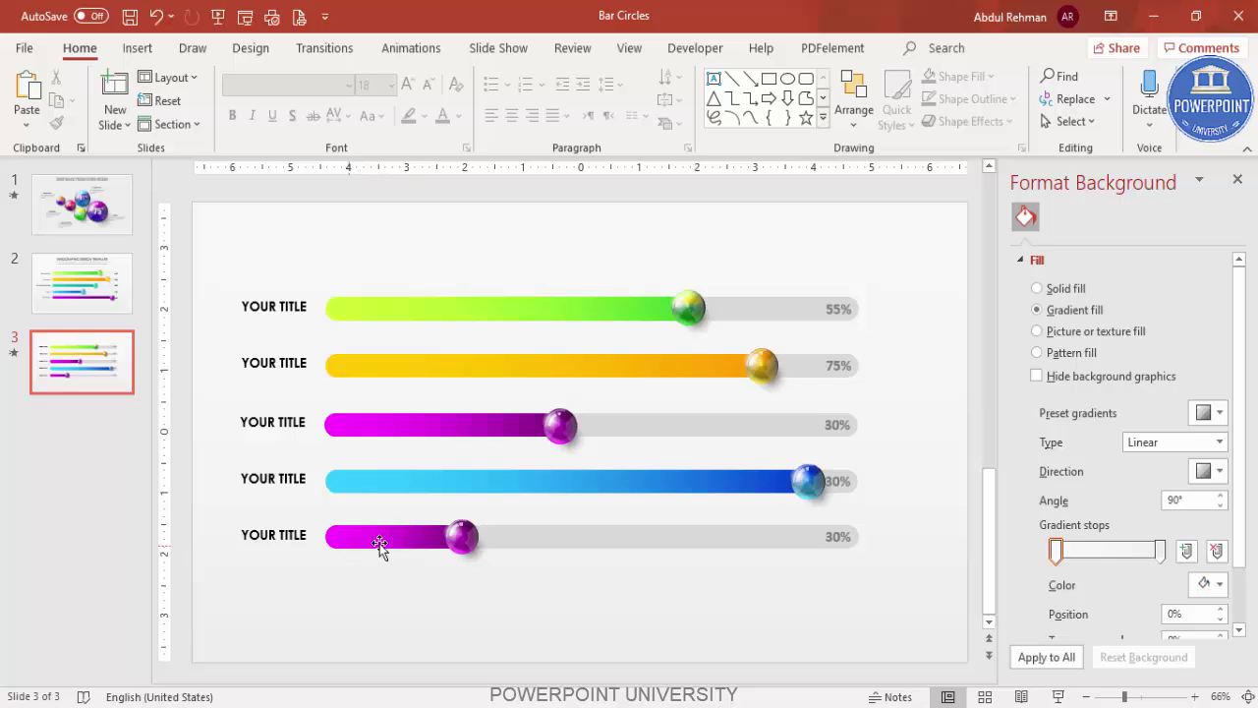
left_click(830, 480)
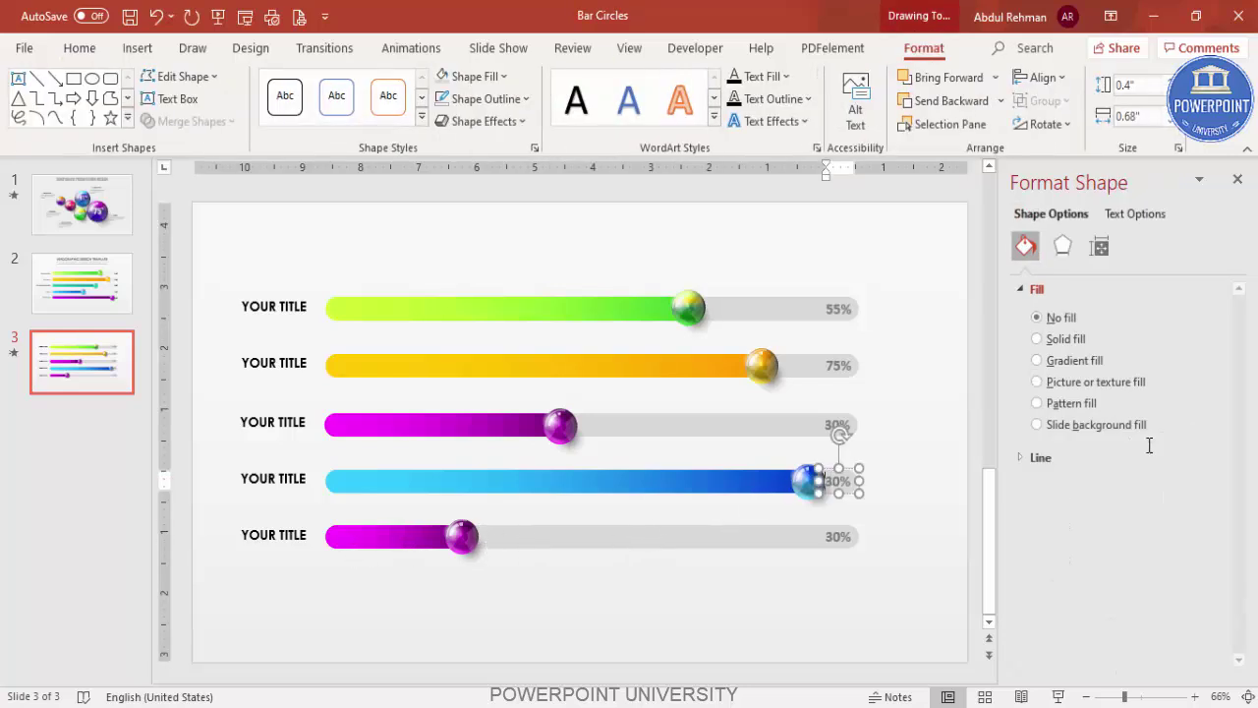
Duplicate slide 4 with the finished bar layout to create slide 5
left_click(917, 553)
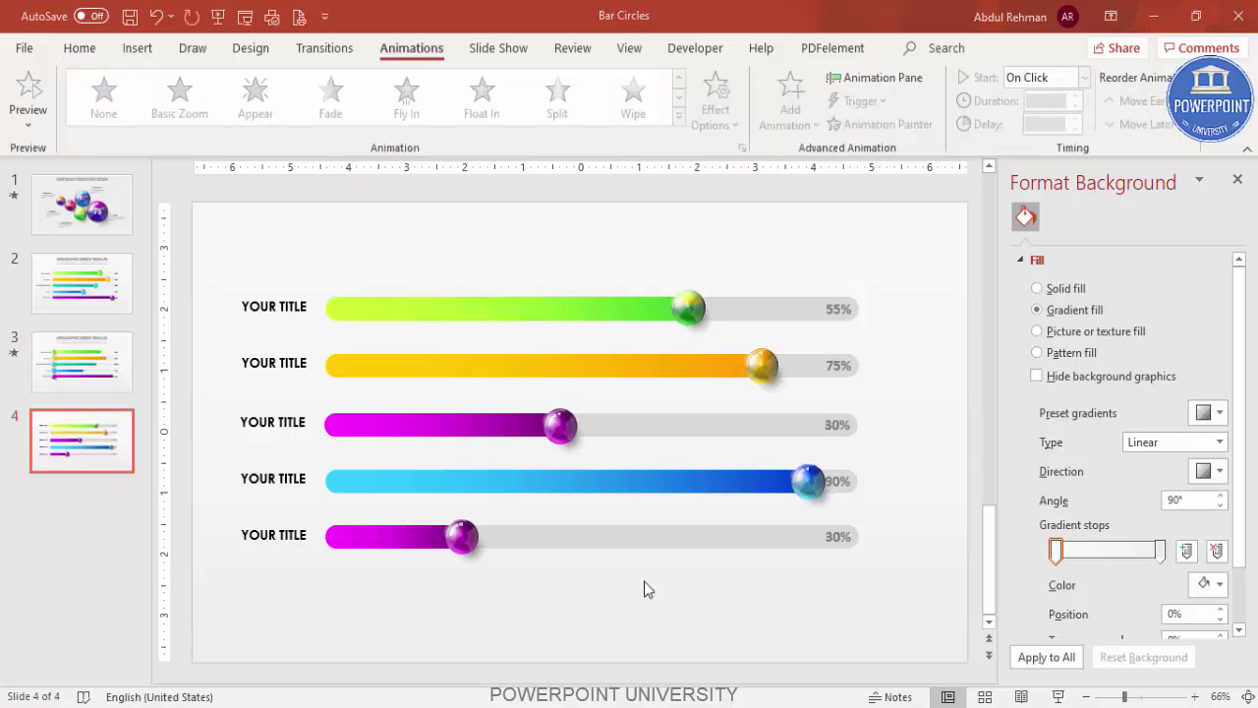
right_click(46, 461)
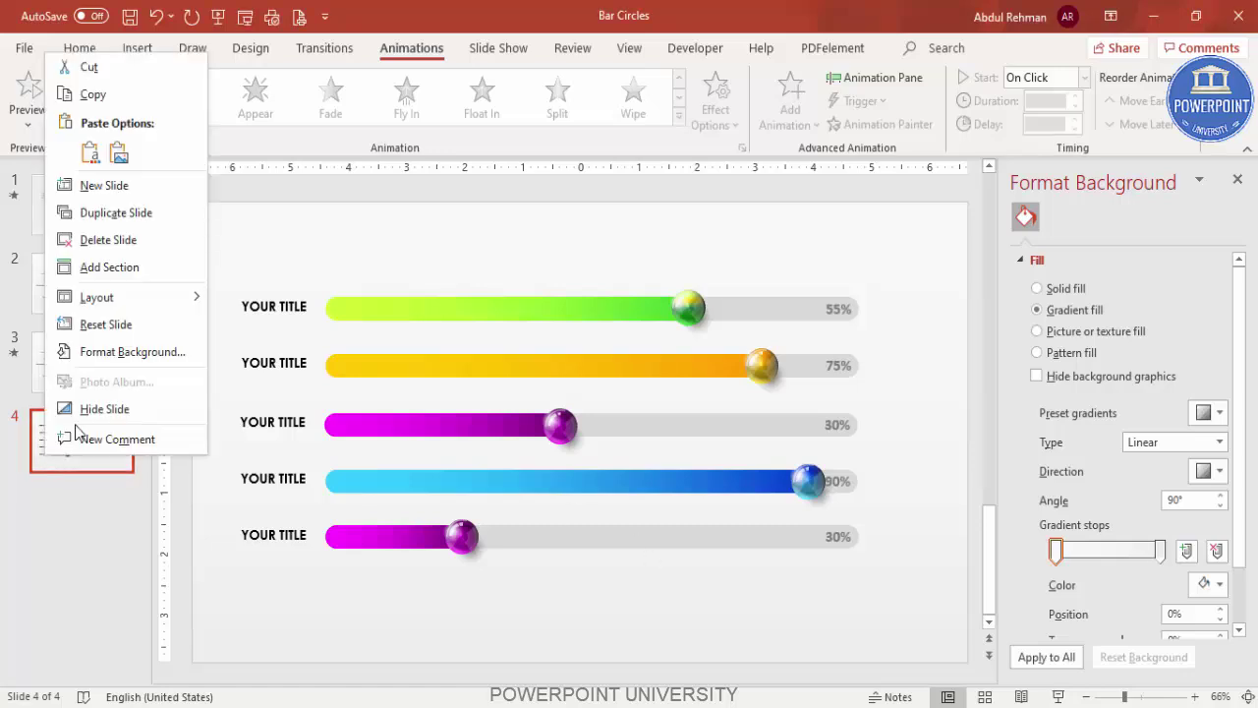
left_click(120, 220)
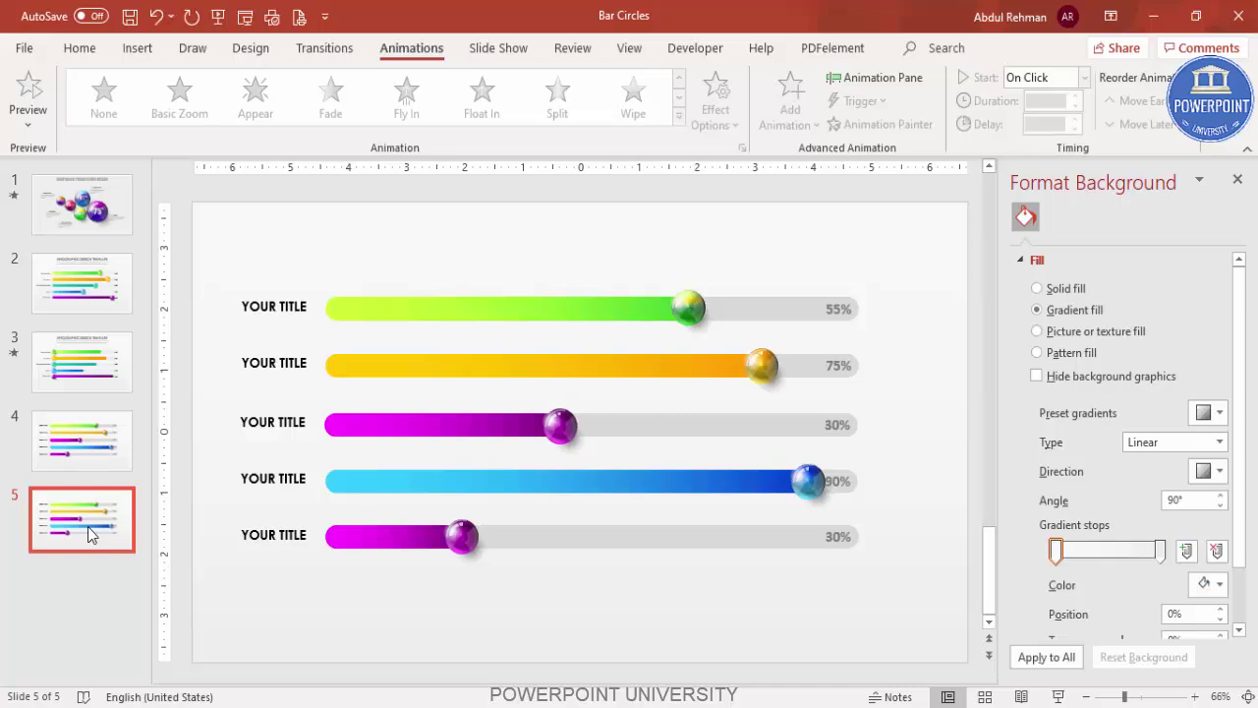
Give the green 55% bar a Stretch entrance animation coming From Left
left_click(1237, 179)
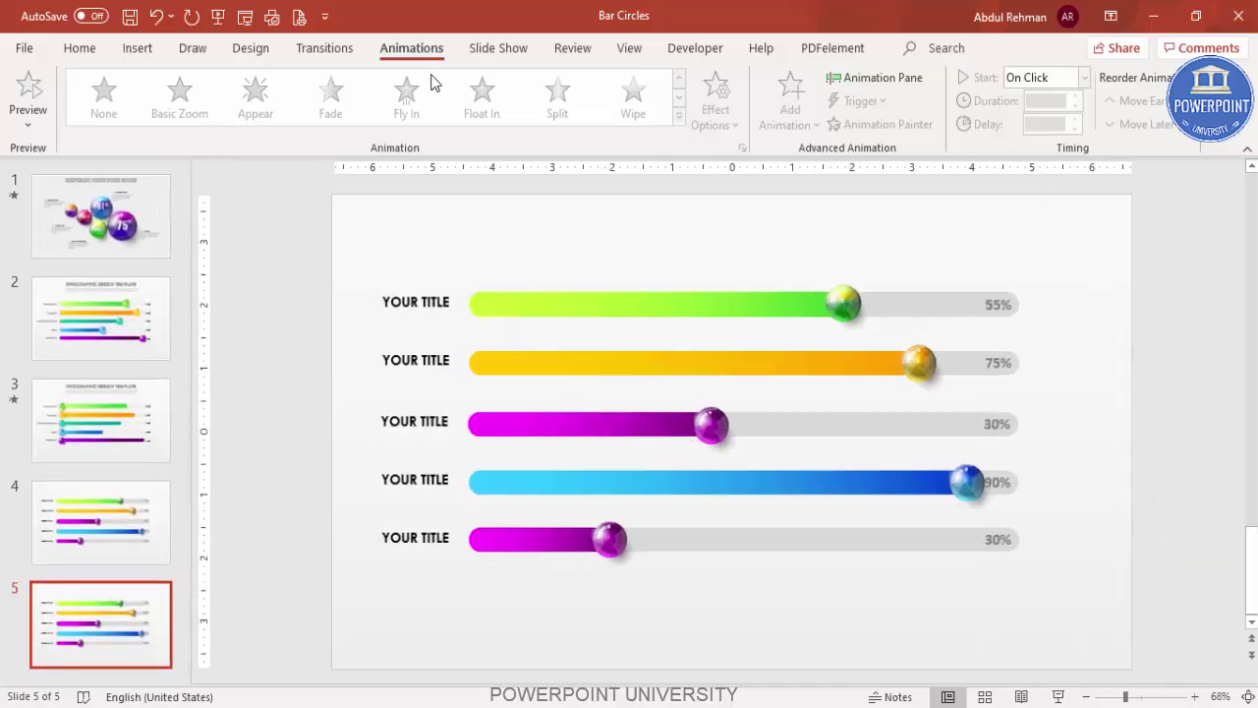
left_click(878, 79)
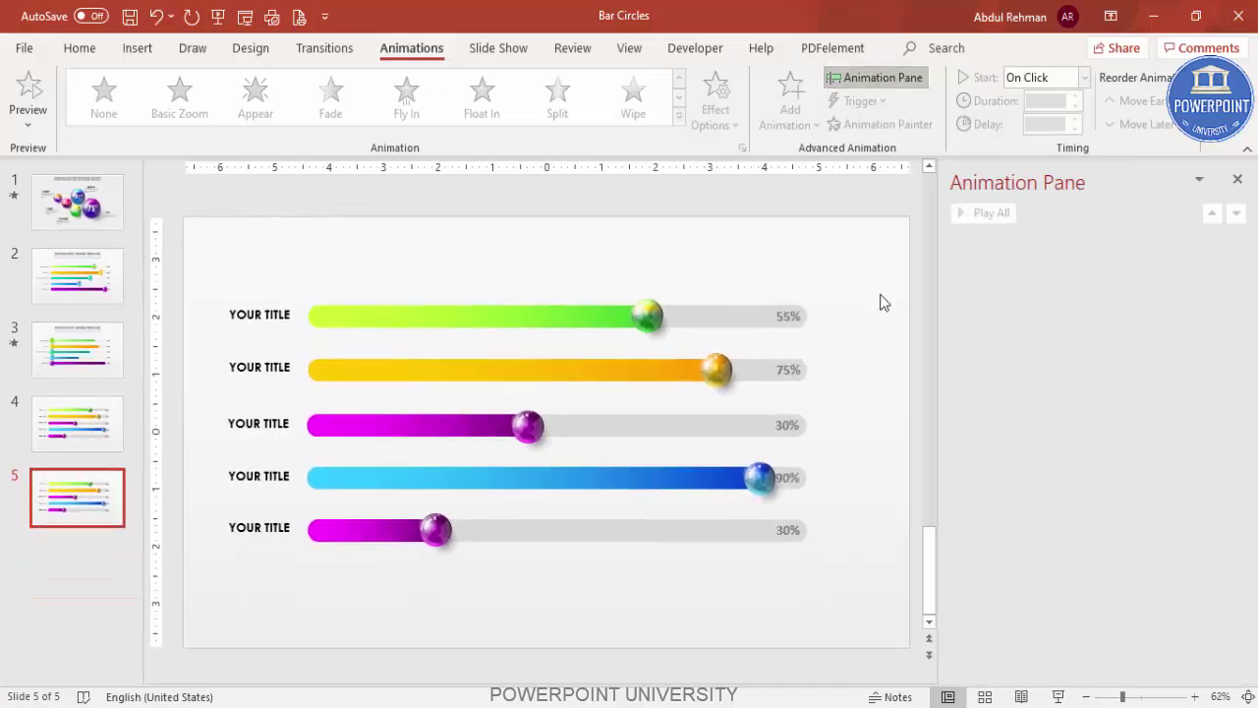
left_click(417, 309)
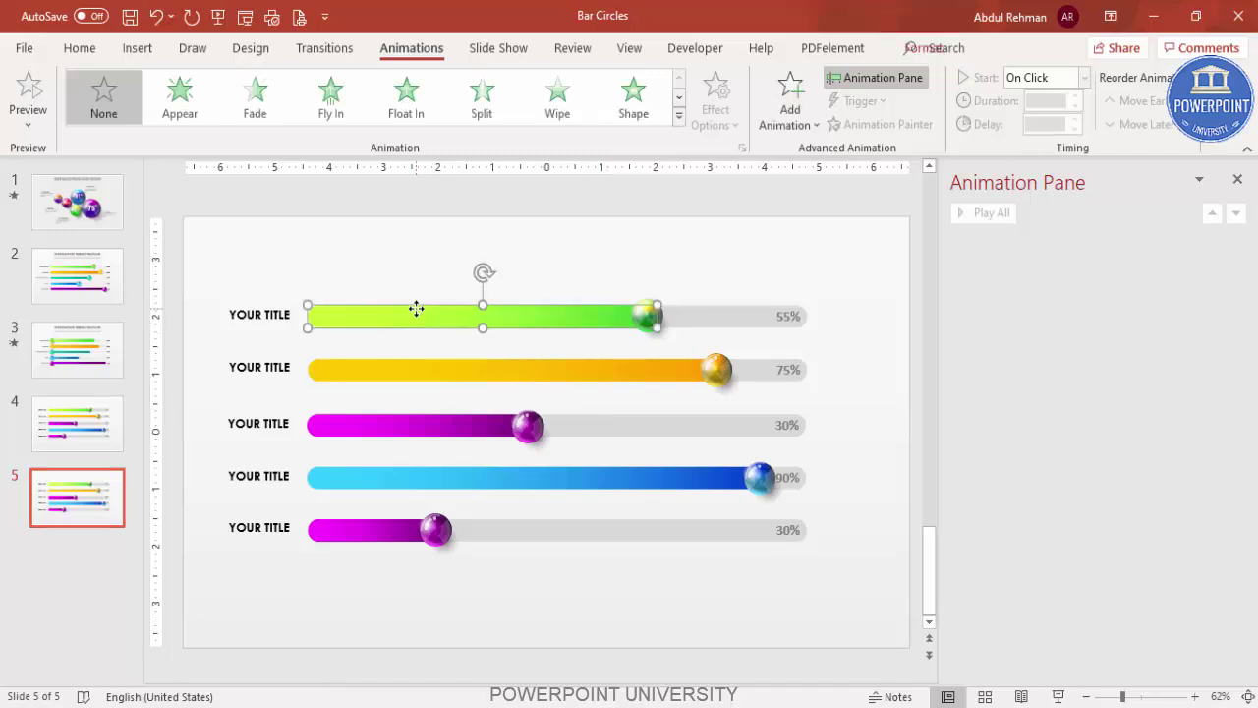
left_click(792, 118)
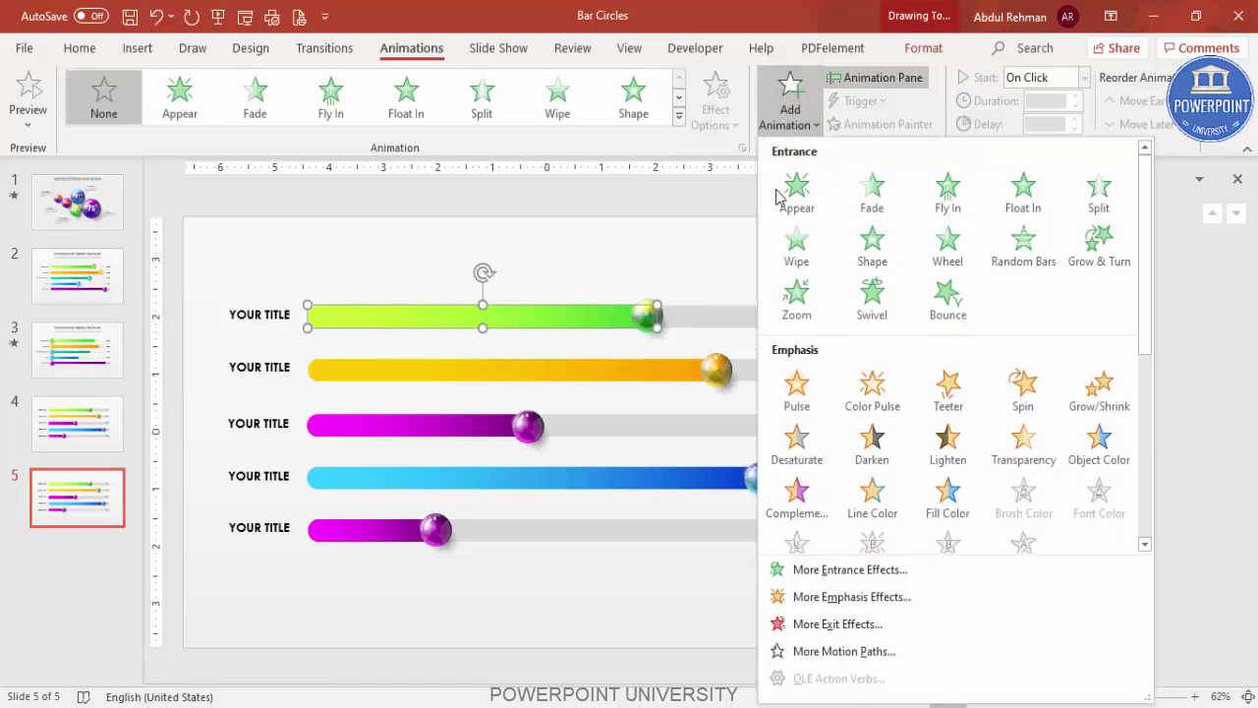
left_click(849, 570)
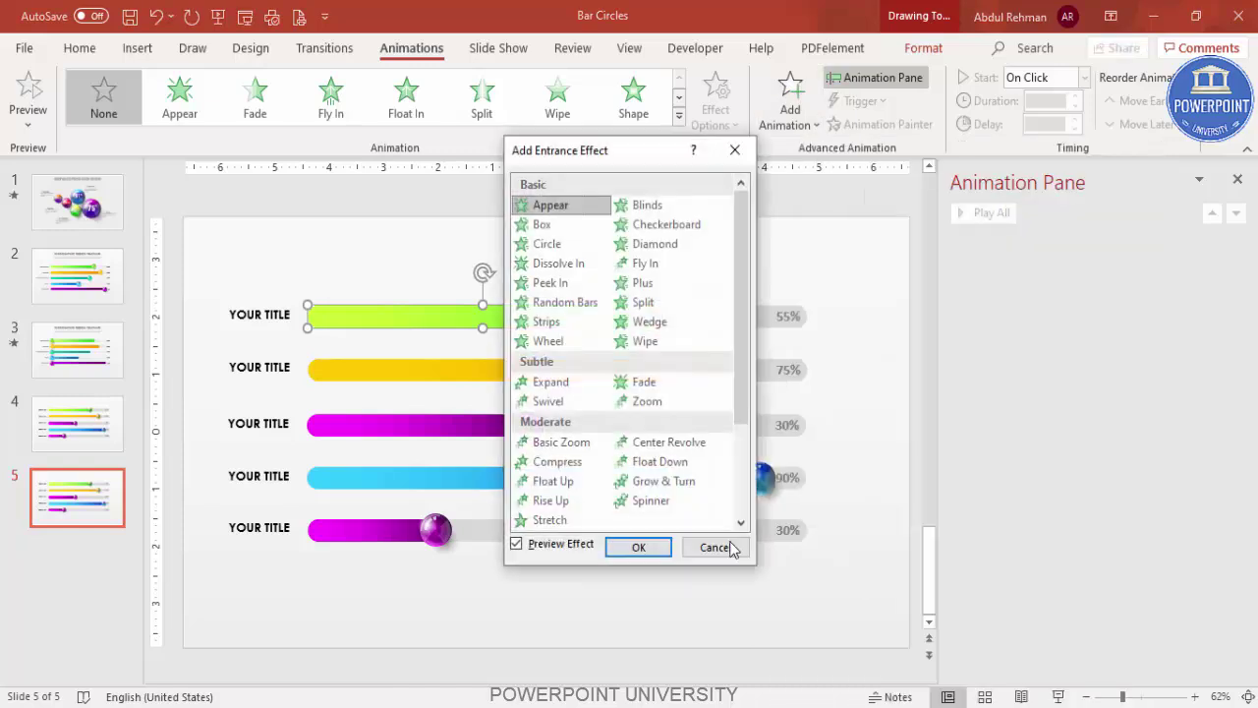
left_click(560, 520)
left_click(638, 547)
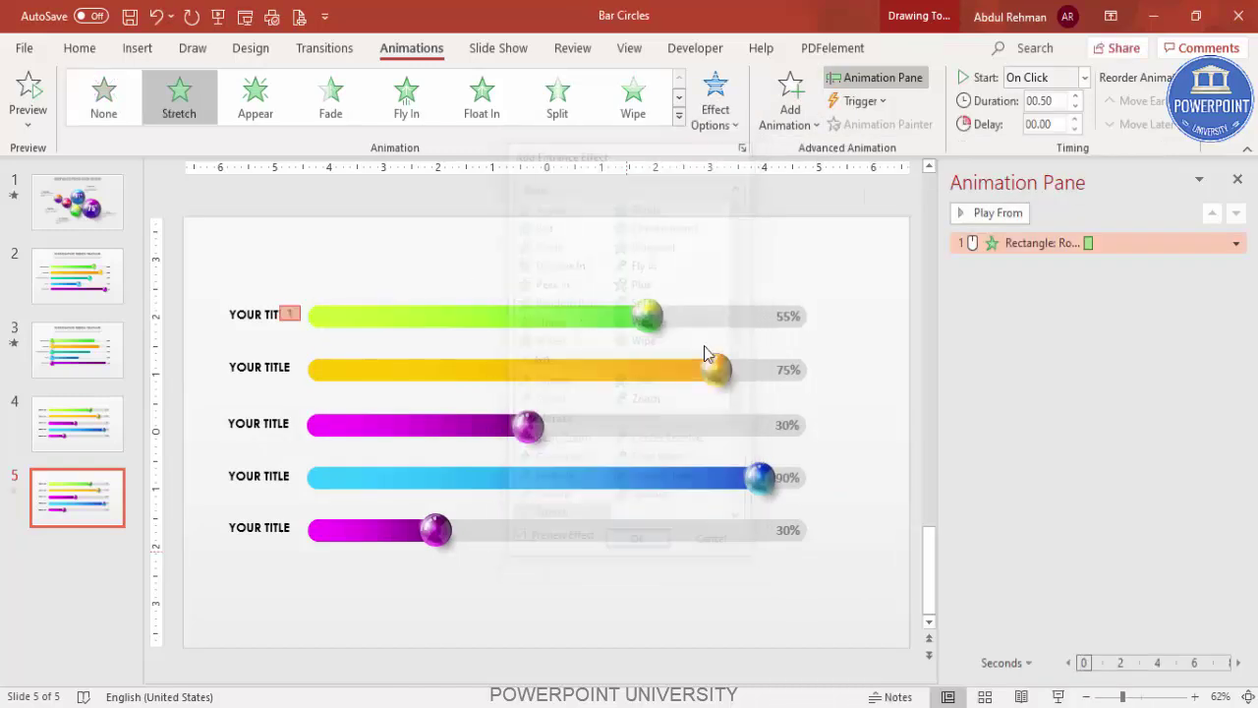
left_click(724, 123)
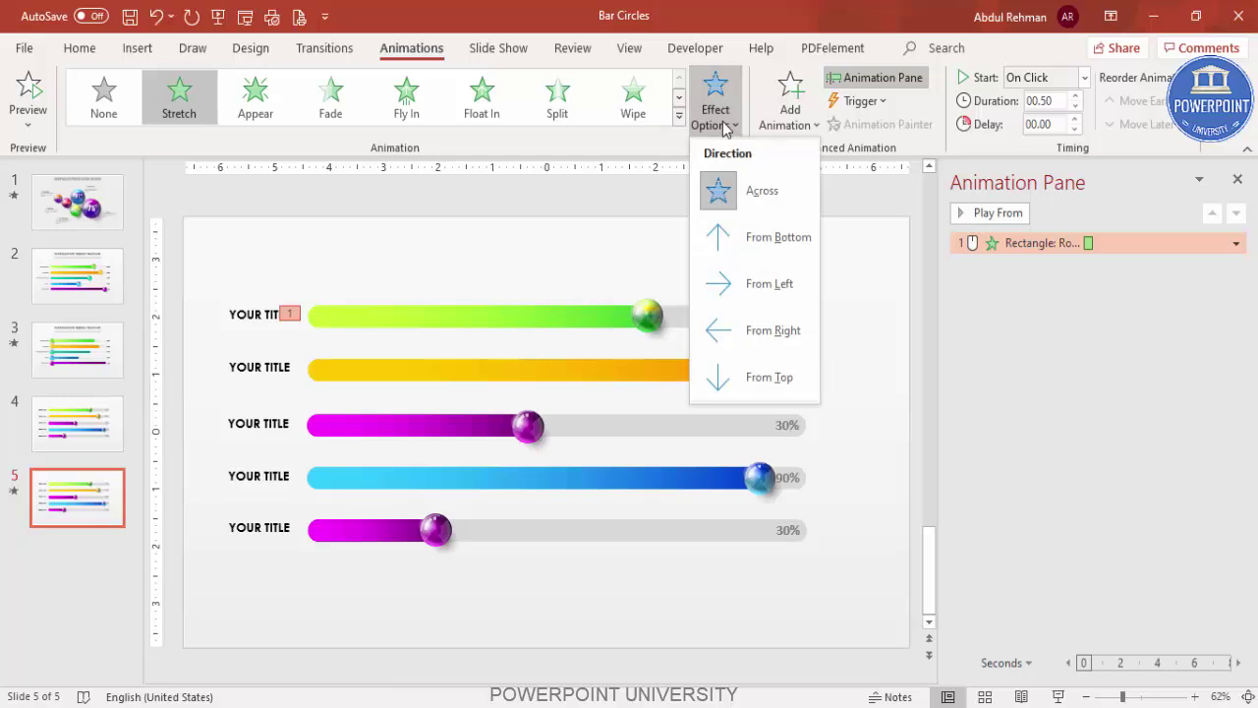
left_click(771, 285)
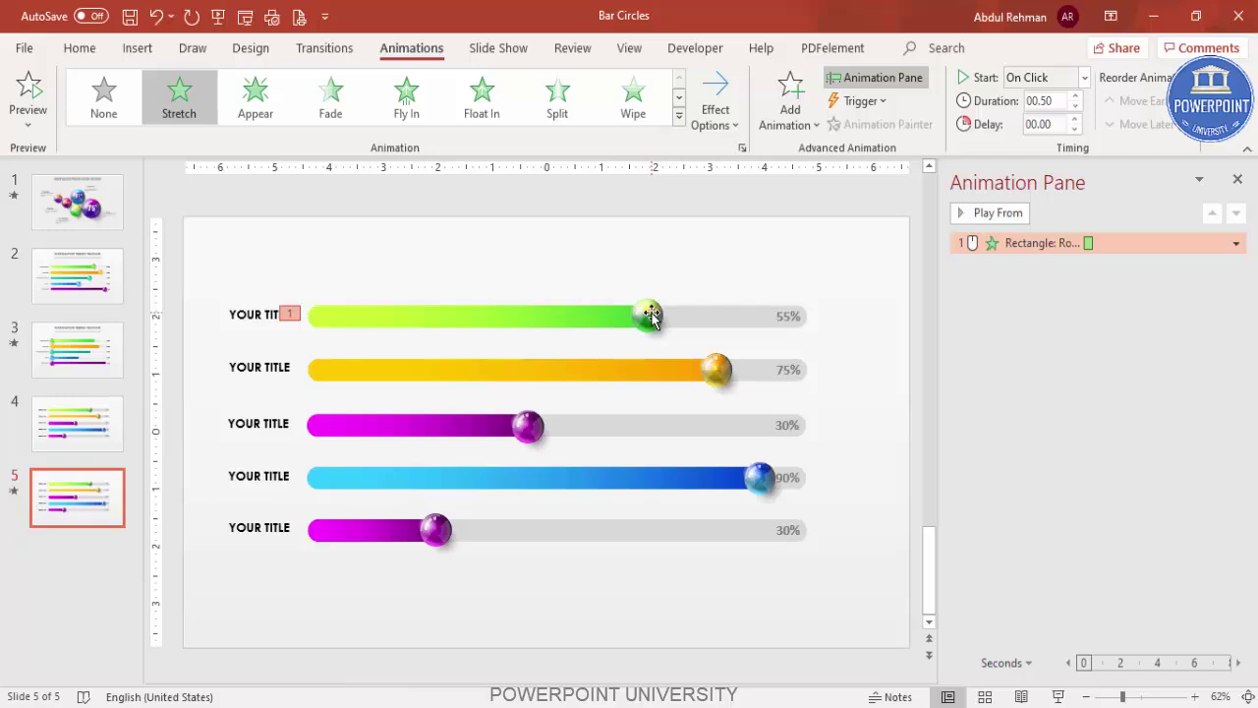
left_click(650, 316)
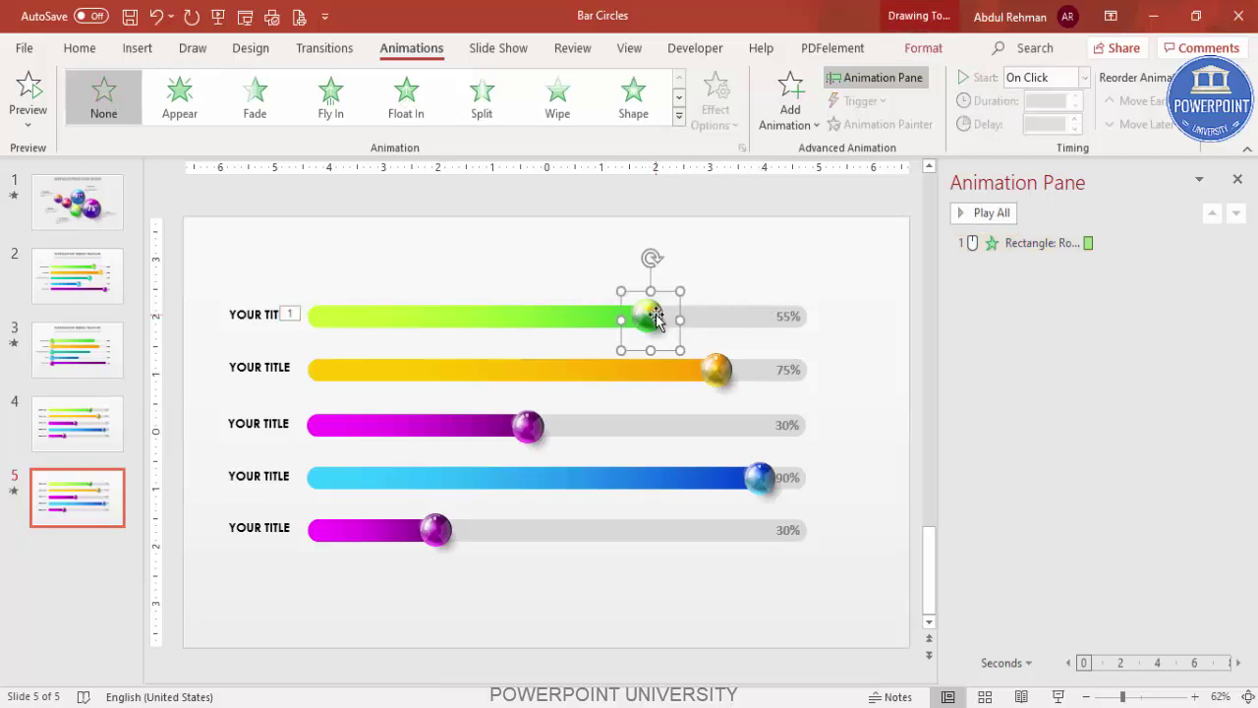
Nudge the green ball left to the start of its bar
key("Left")
key("Left")
key("Left")
key("Left")
key("Left")
key("Left")
key("Left")
key("Left")
key("Left")
key("Left")
key("Left")
key("Left")
key("Left")
key("Left")
key("Left")
key("Left")
key("Left")
key("Left")
key("Left")
key("Left")
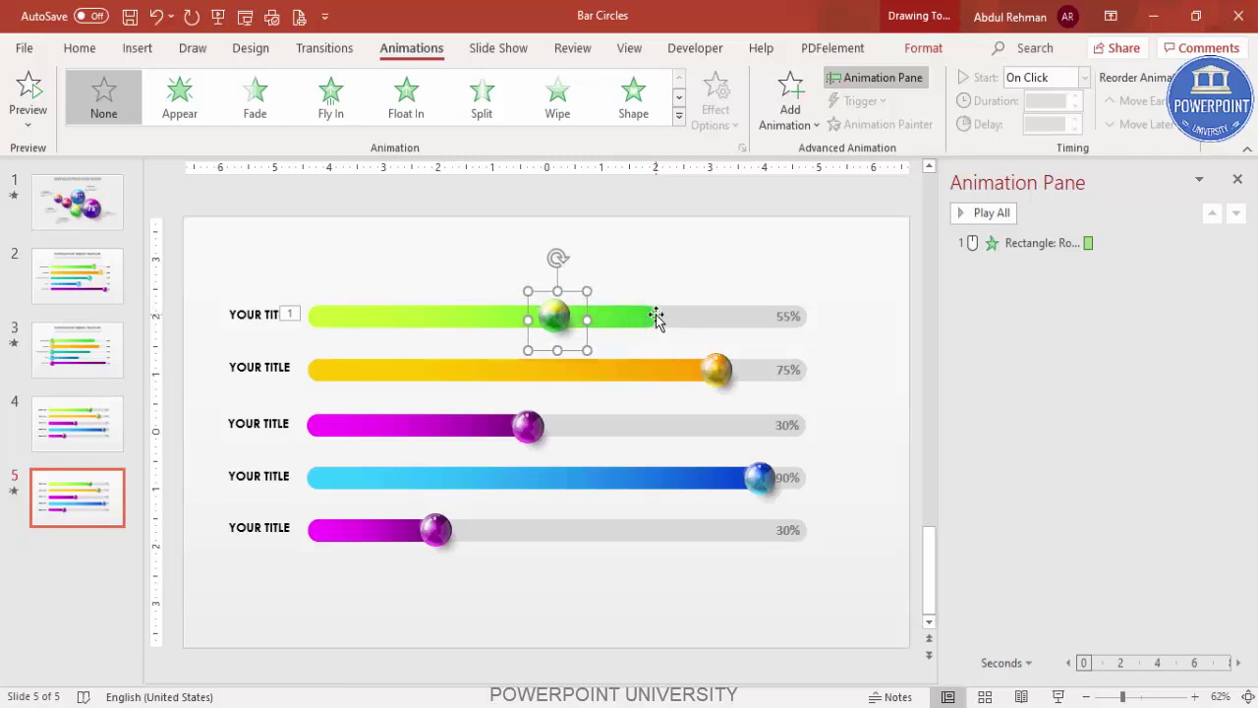
key("Left")
key("Left")
key("Left")
key("Left")
key("Left")
key("Left")
key("Left")
key("Left")
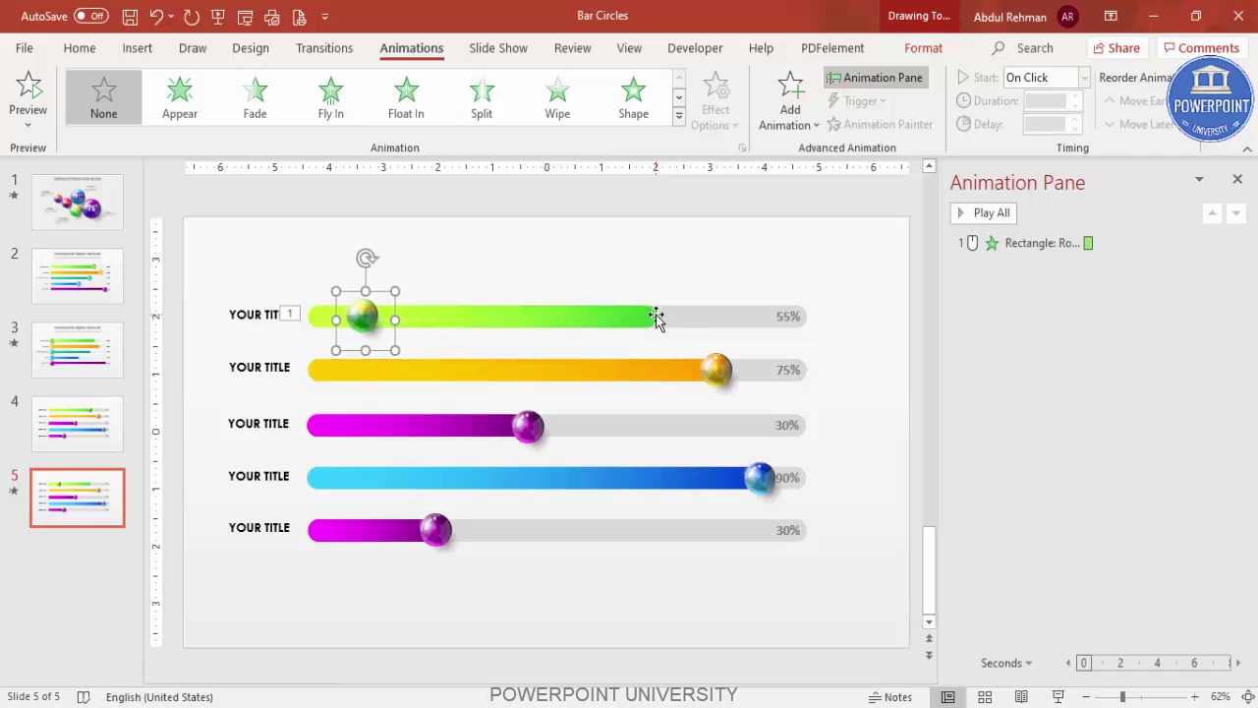
key("Left")
key("Left")
key("Left")
key("Left")
key("Left")
key("Left")
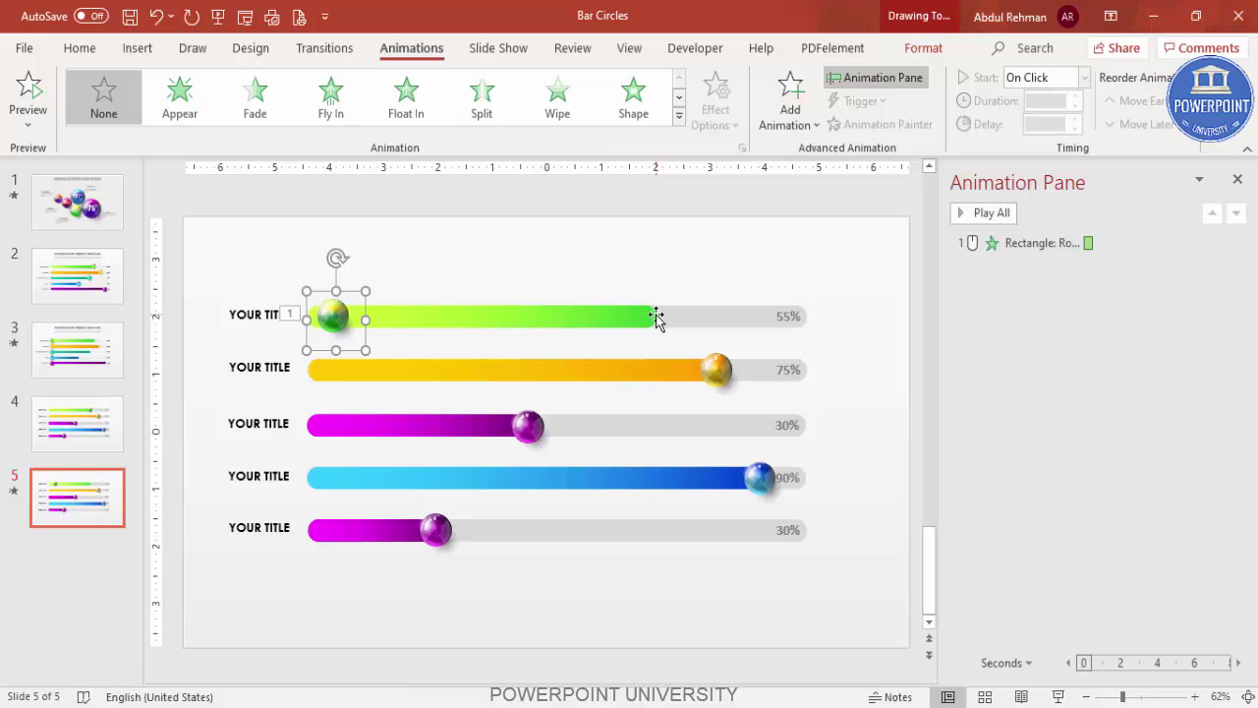
key("Left")
key("Left")
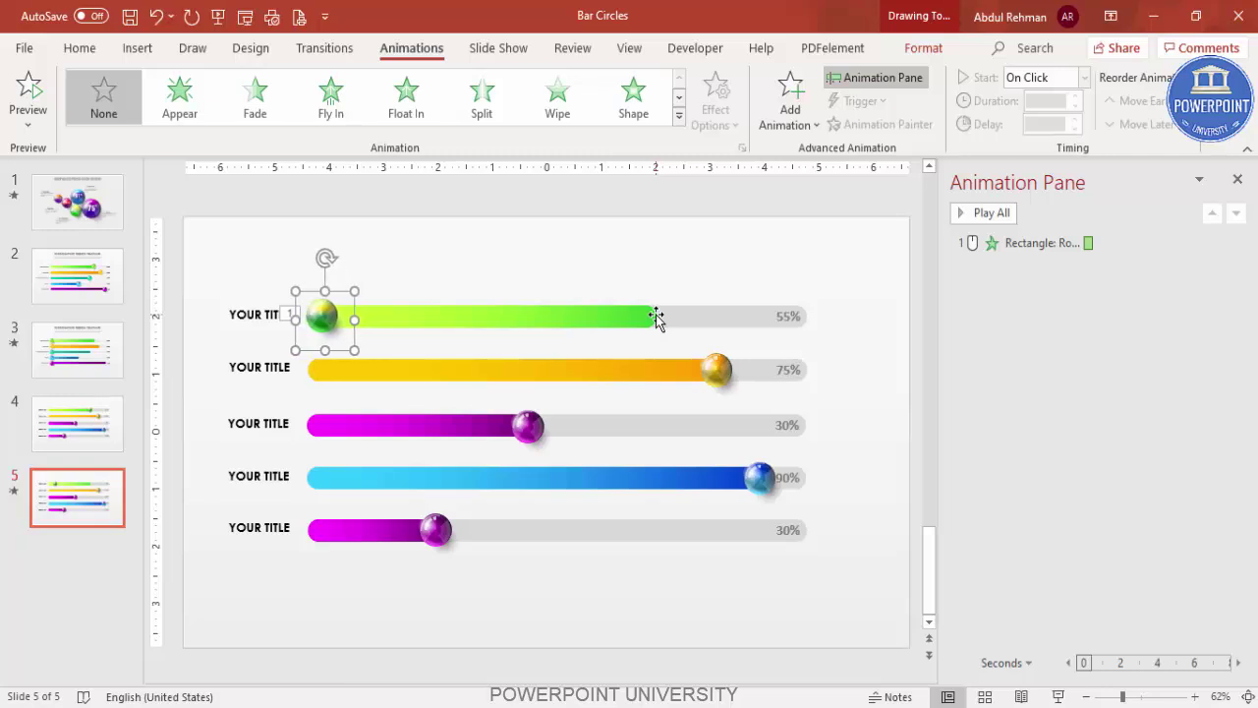
Left-align the orange, purple, blue and fifth-row balls with the green ball
left_click(717, 369, "shift")
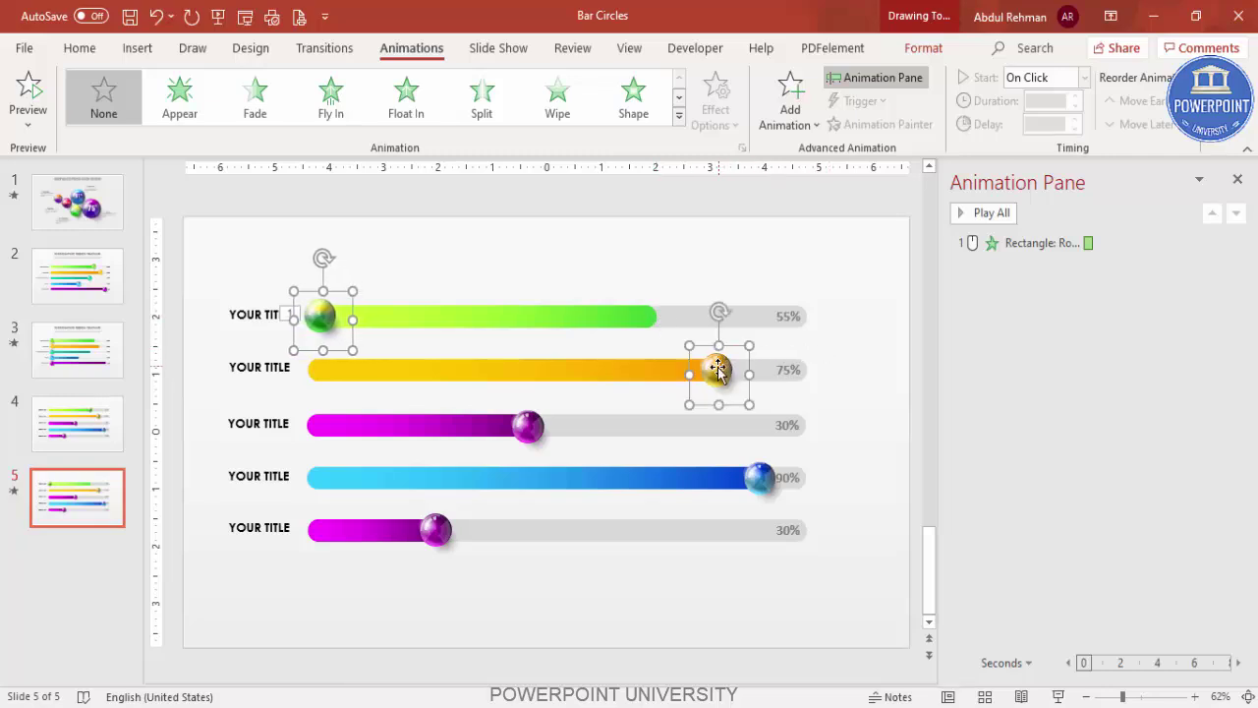
left_click(533, 424, "shift")
left_click(759, 478, "shift")
left_click(442, 528, "shift")
left_click(922, 48)
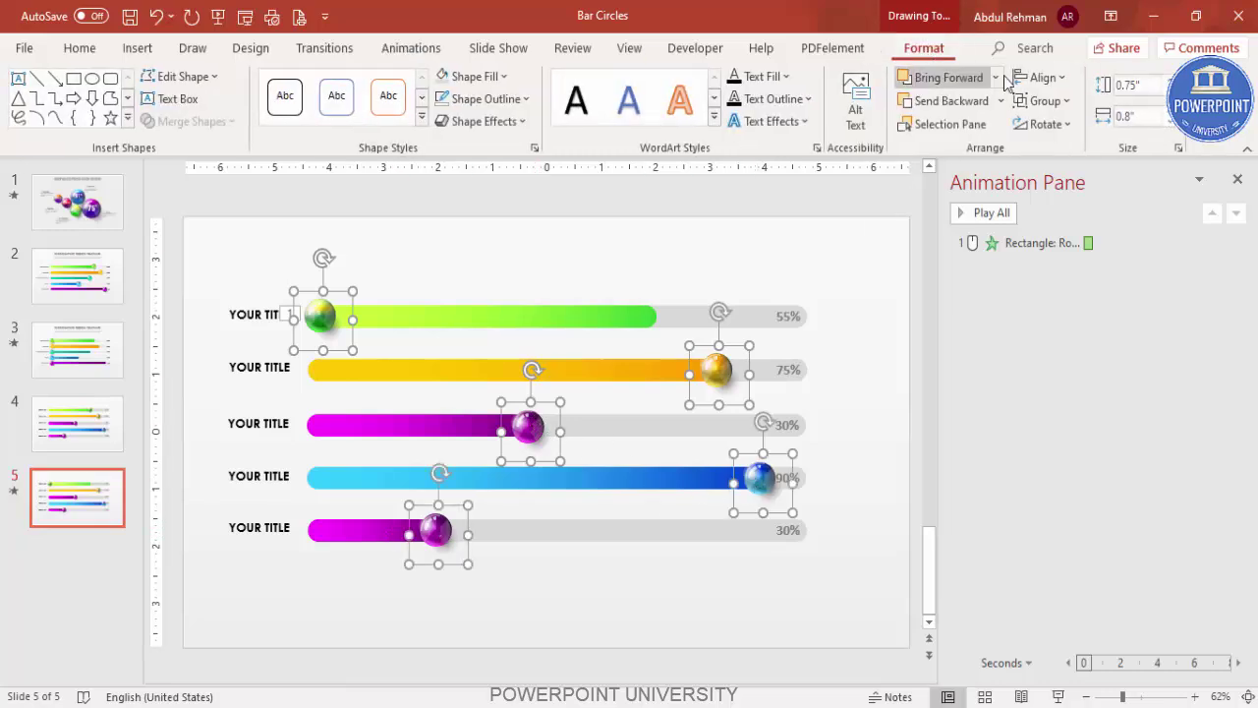
left_click(1042, 77)
left_click(1069, 103)
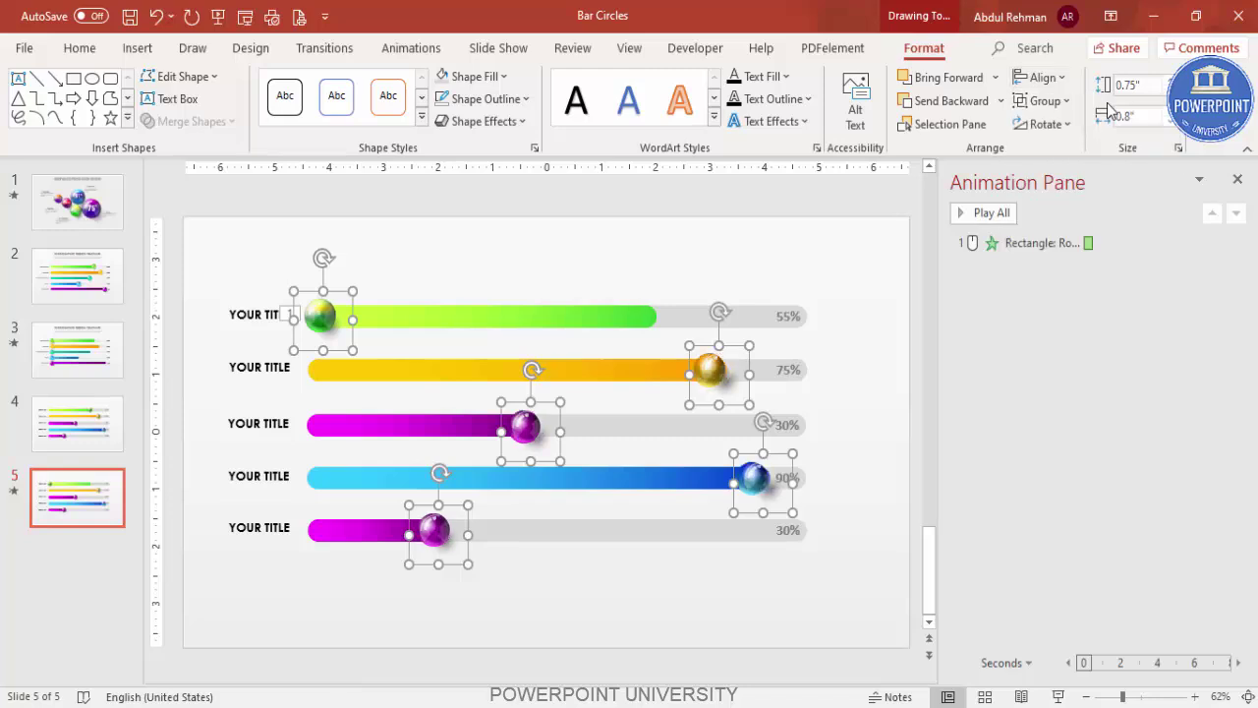
left_click(623, 234)
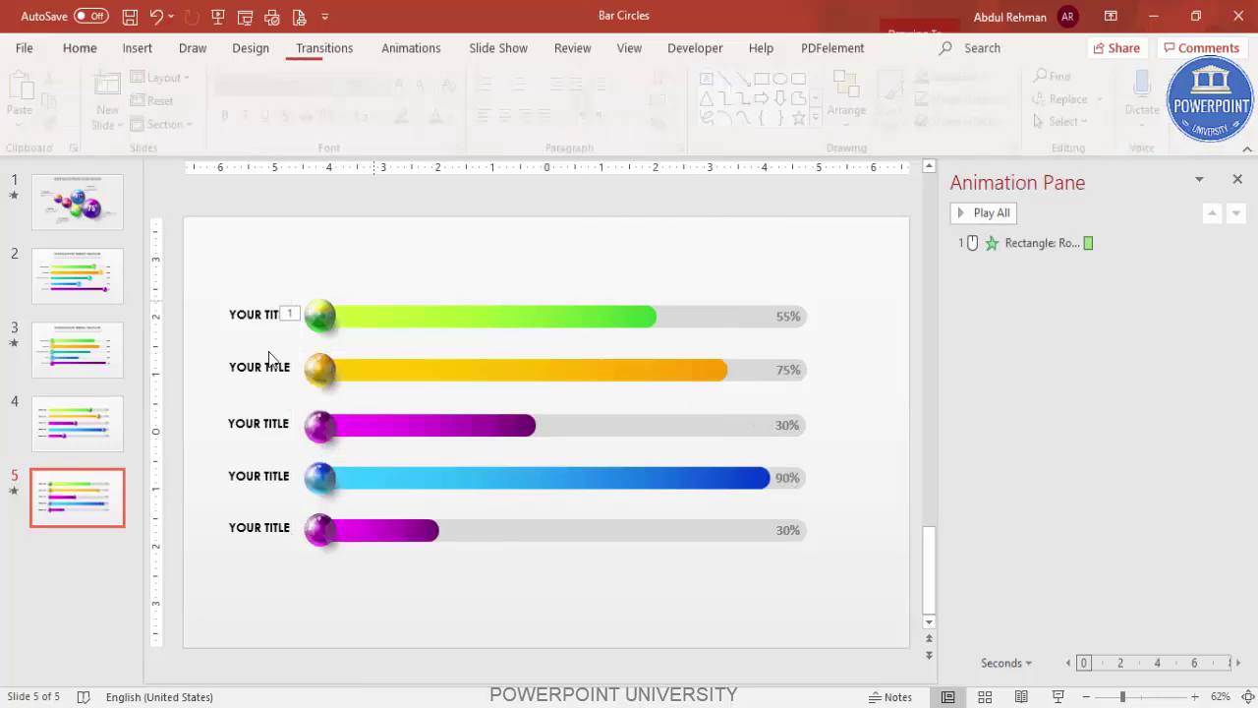
Add a Right motion path to the green ball, ending at the green bar's end
left_click(320, 315)
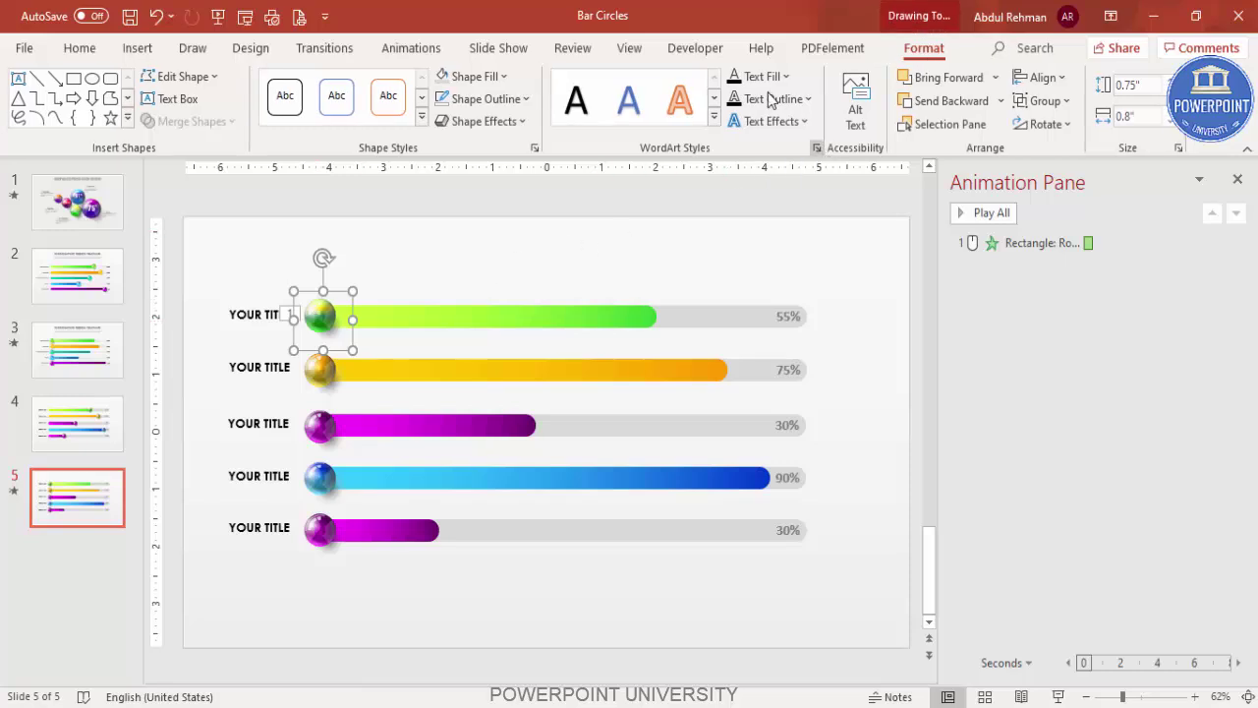
left_click(410, 49)
left_click(791, 108)
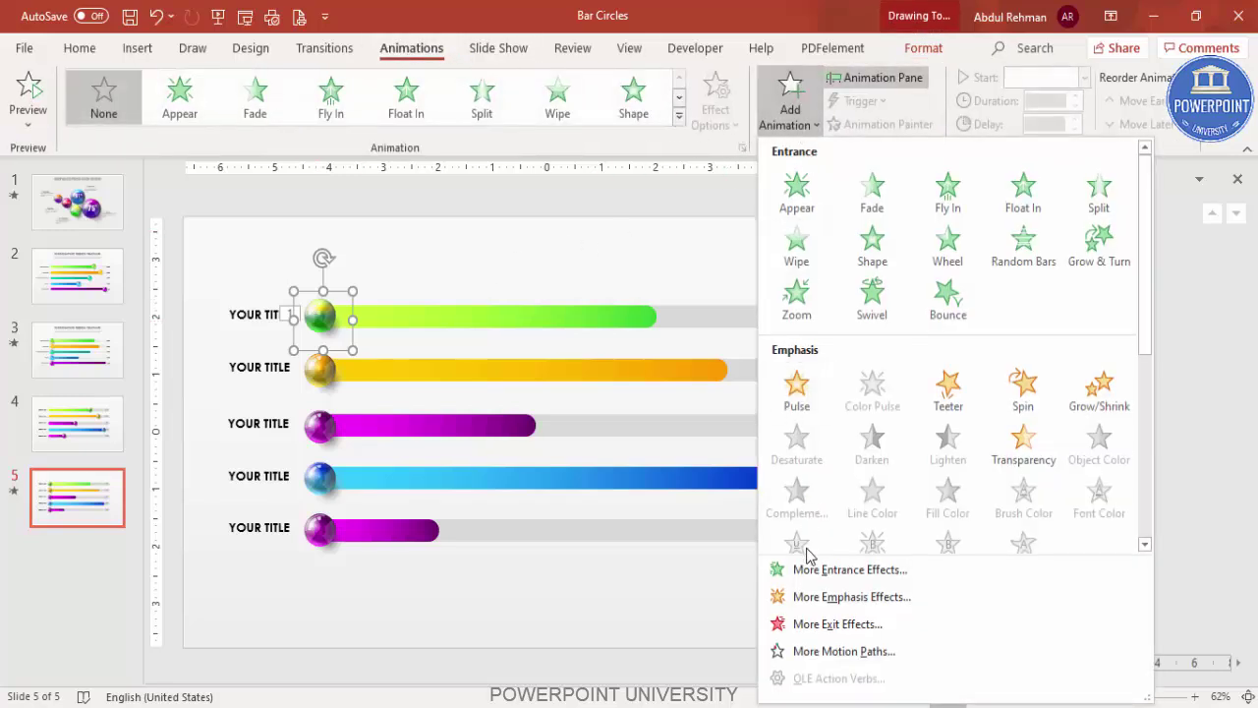
left_click(833, 658)
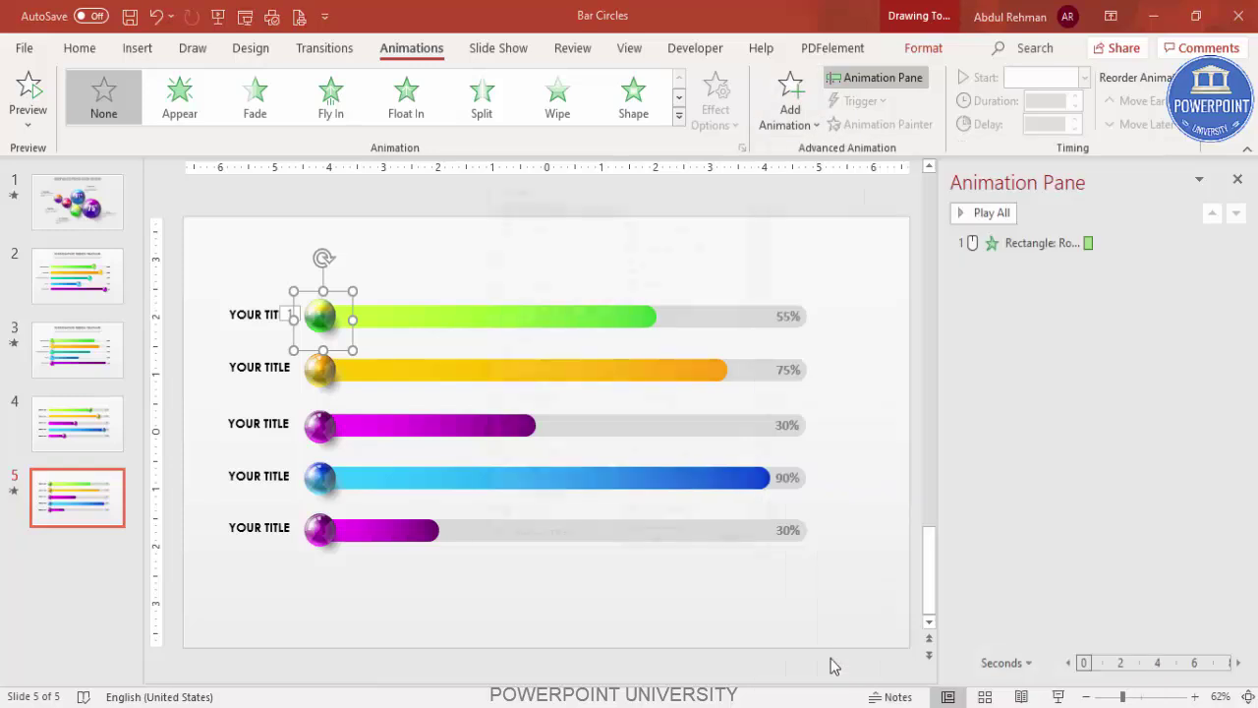
left_click_drag(764, 333, 759, 442)
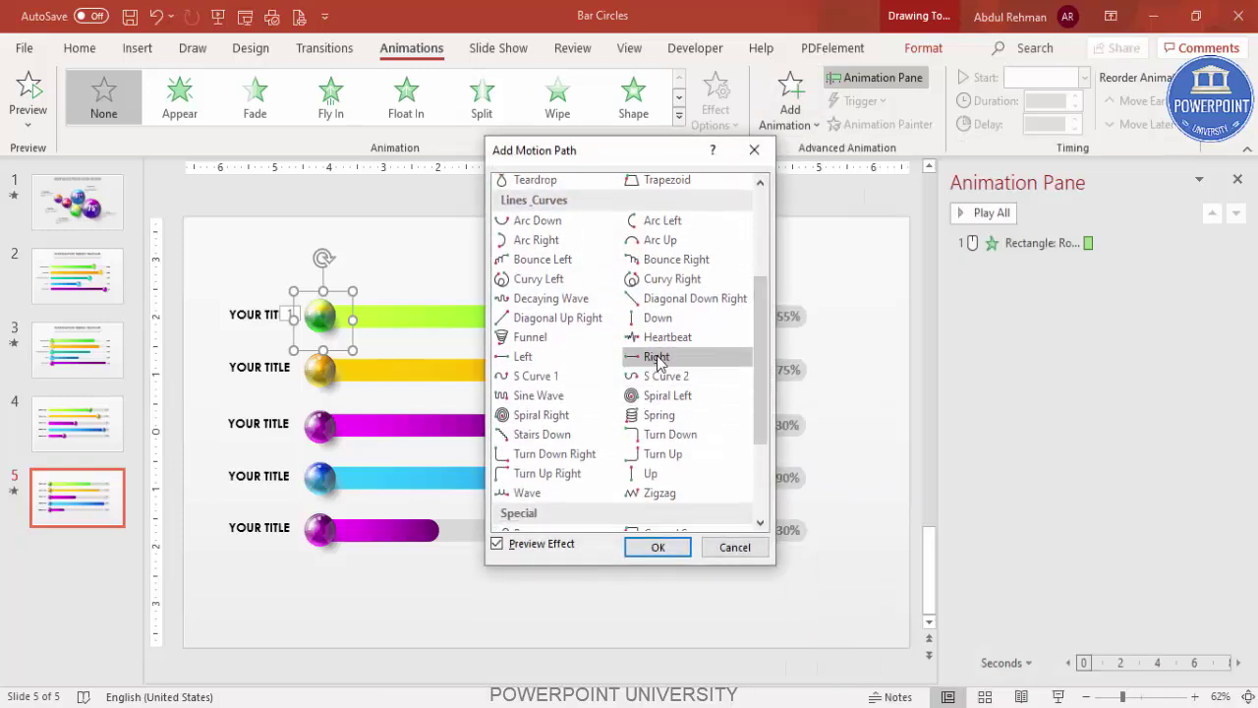
left_click(656, 358)
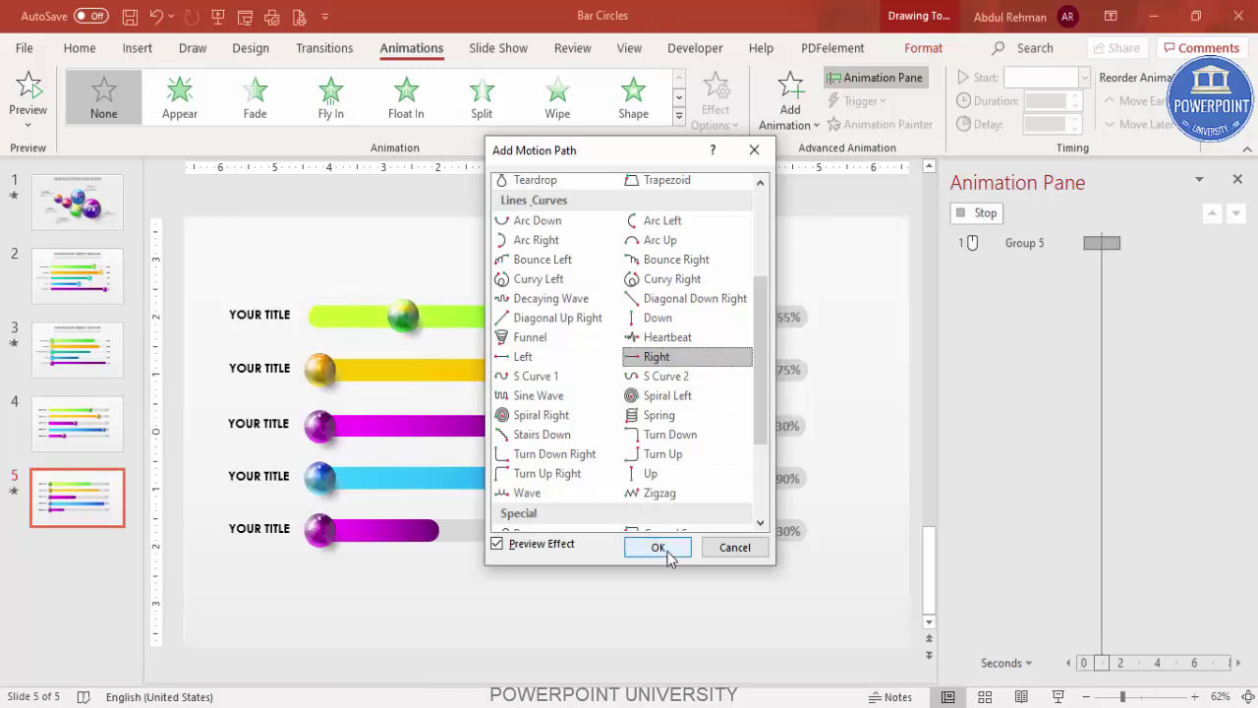
left_click(658, 547)
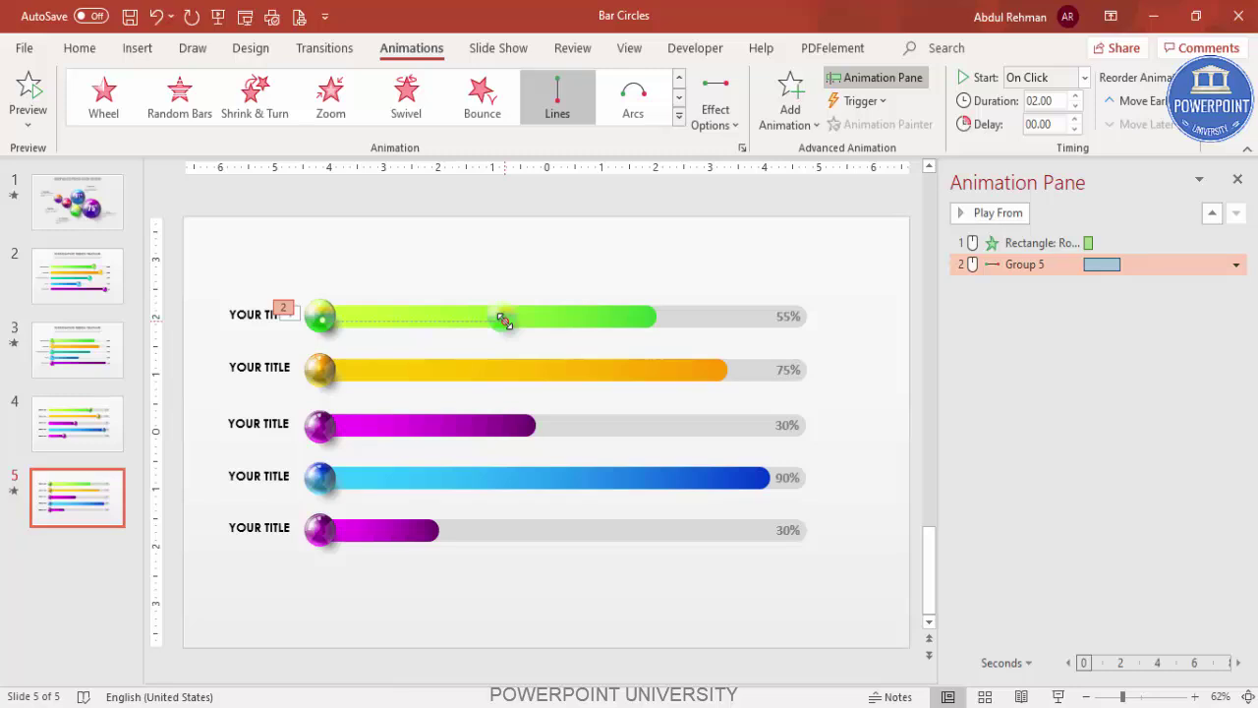
left_click_drag(502, 321, 654, 319)
Set the ball's motion to start With Previous, with no smoothing, lasting 0.5 seconds
left_click(660, 271)
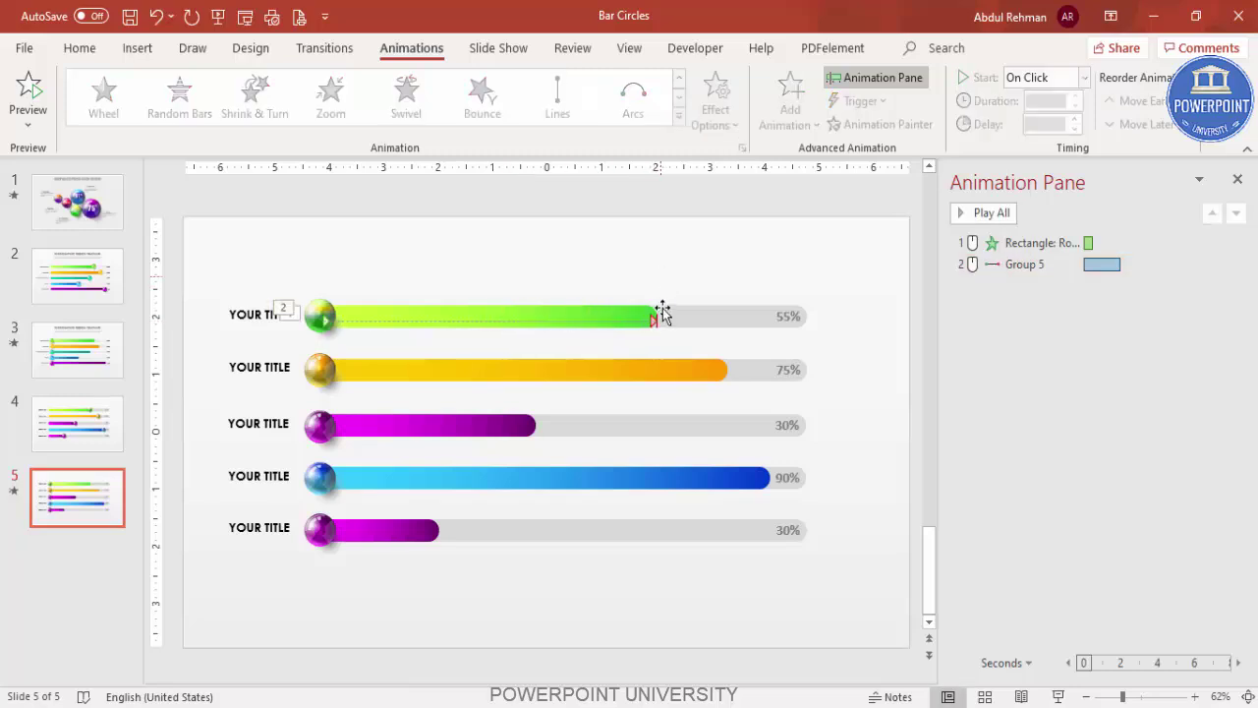
left_click(1007, 267)
left_click(1084, 76)
key("Escape")
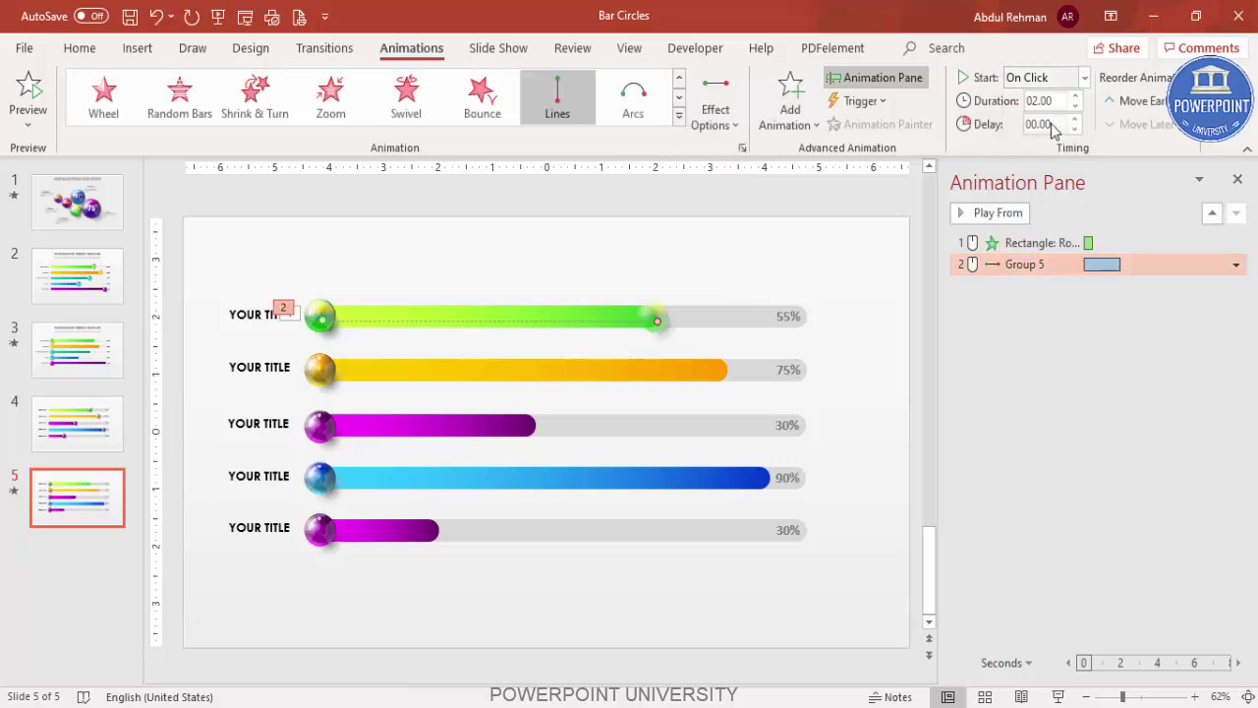
double_click(1012, 267)
left_click_drag(606, 292, 539, 314)
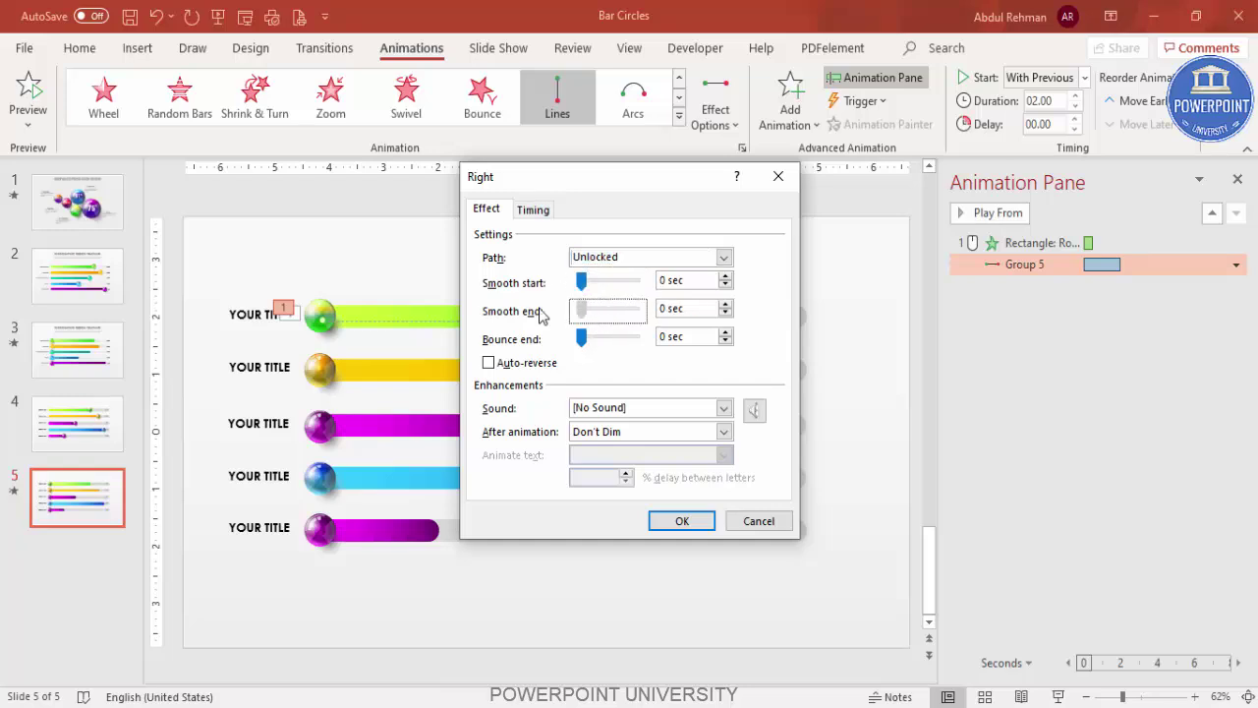
left_click(536, 210)
left_click(676, 284)
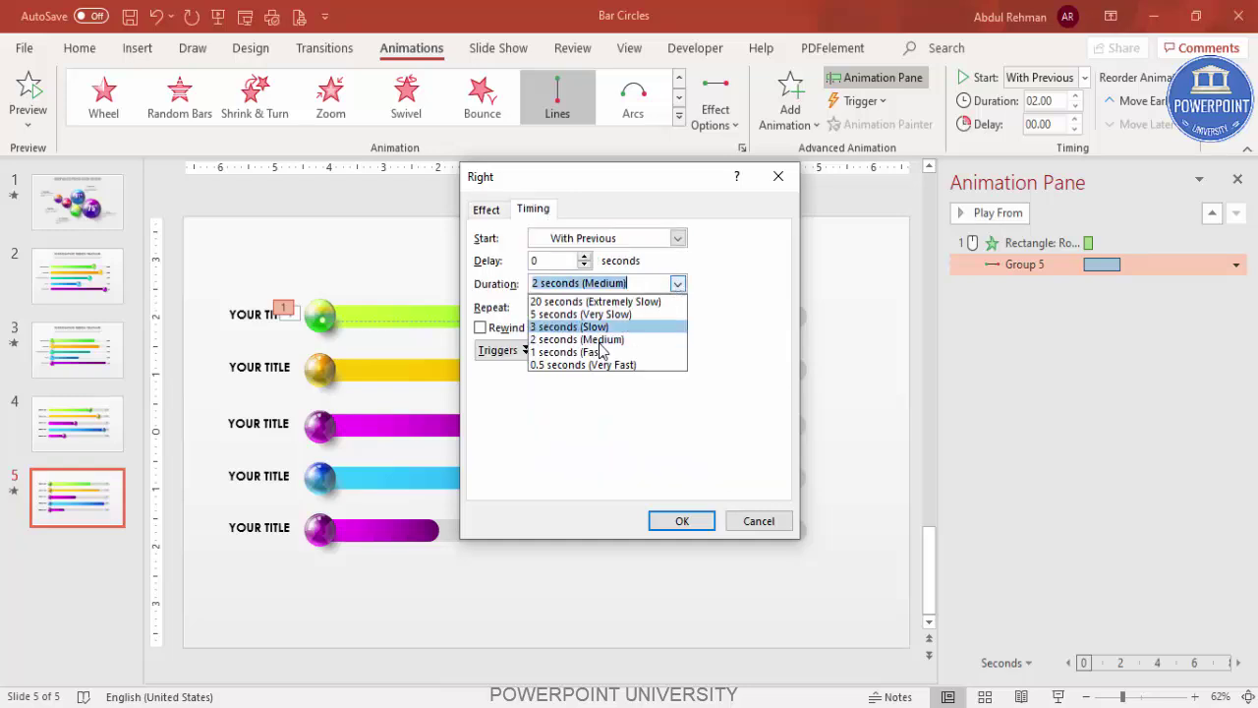
left_click(590, 365)
left_click(683, 522)
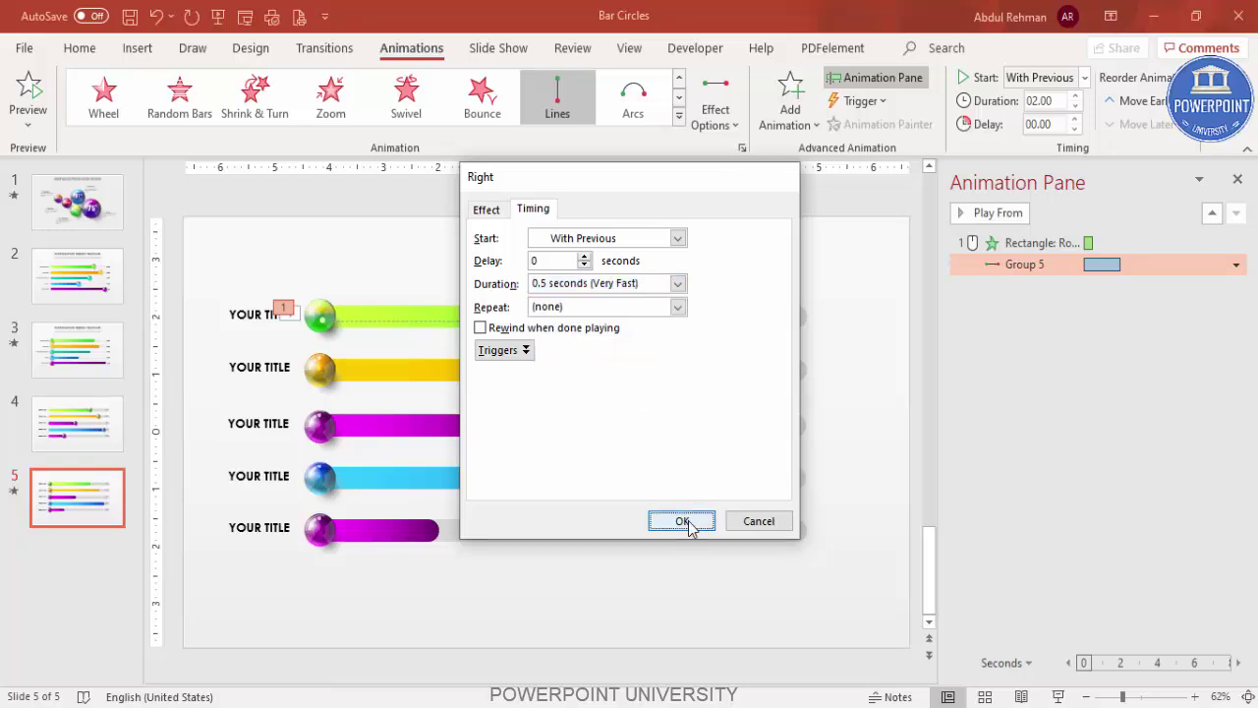
Preview all of the slide's animations
left_click(882, 320)
left_click(970, 213)
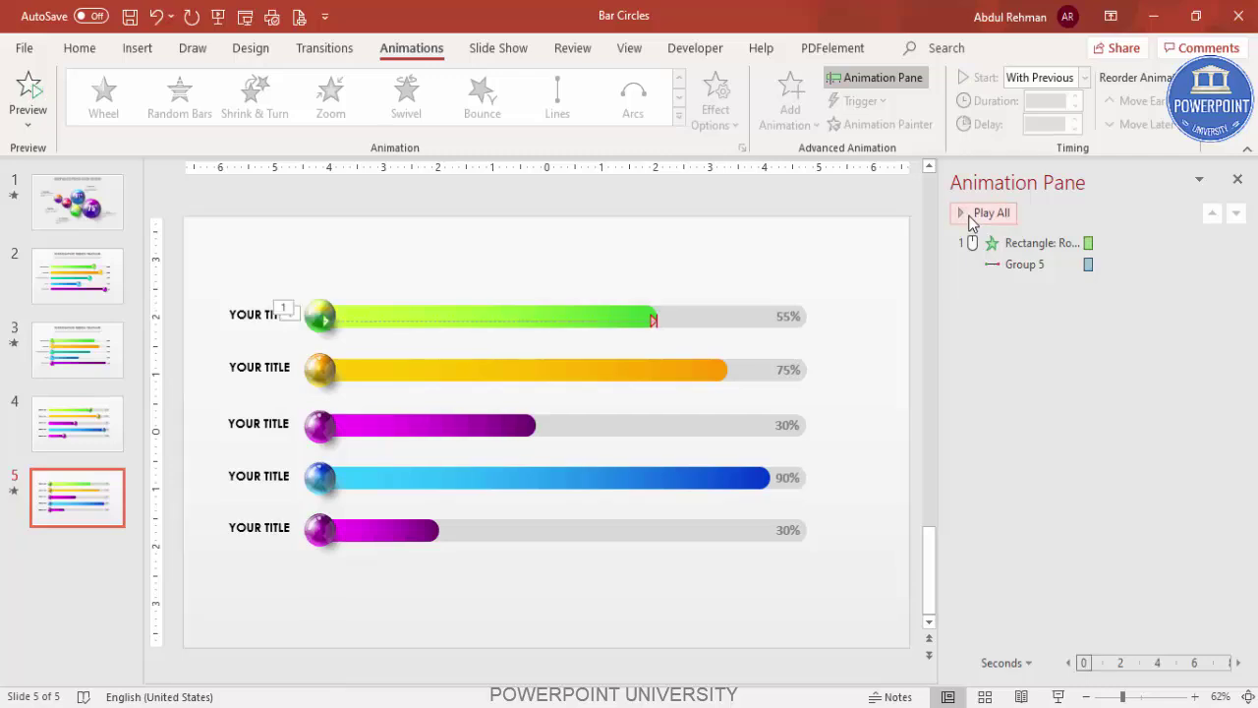
left_click(970, 219)
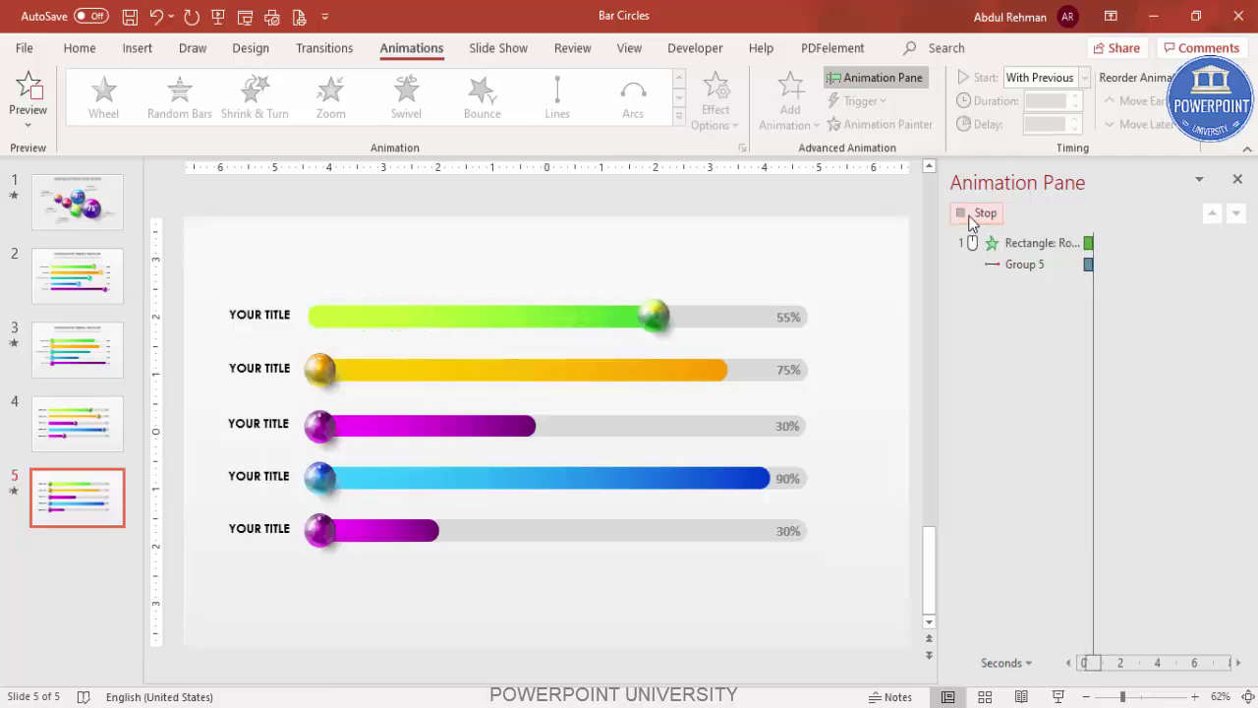
Copy Stretch to the orange bar and the Lines path to its ball, ending at the bar's end
left_click(609, 314)
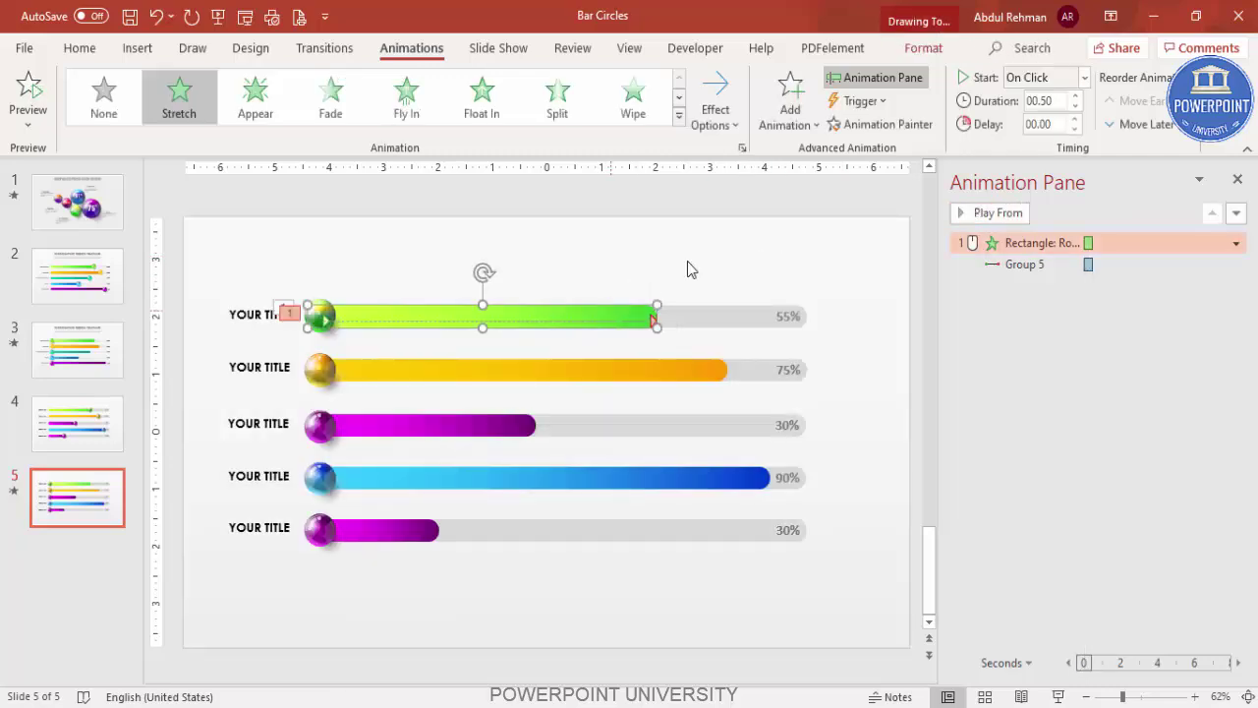
left_click(881, 128)
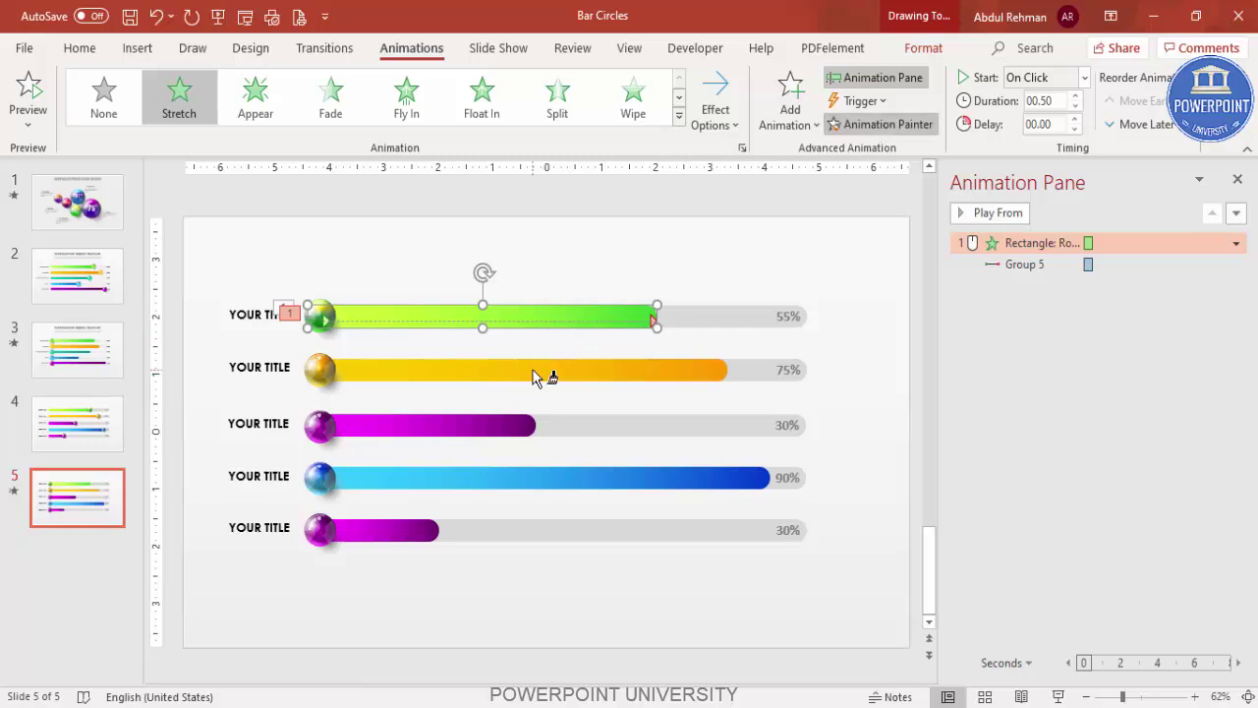
left_click(534, 379)
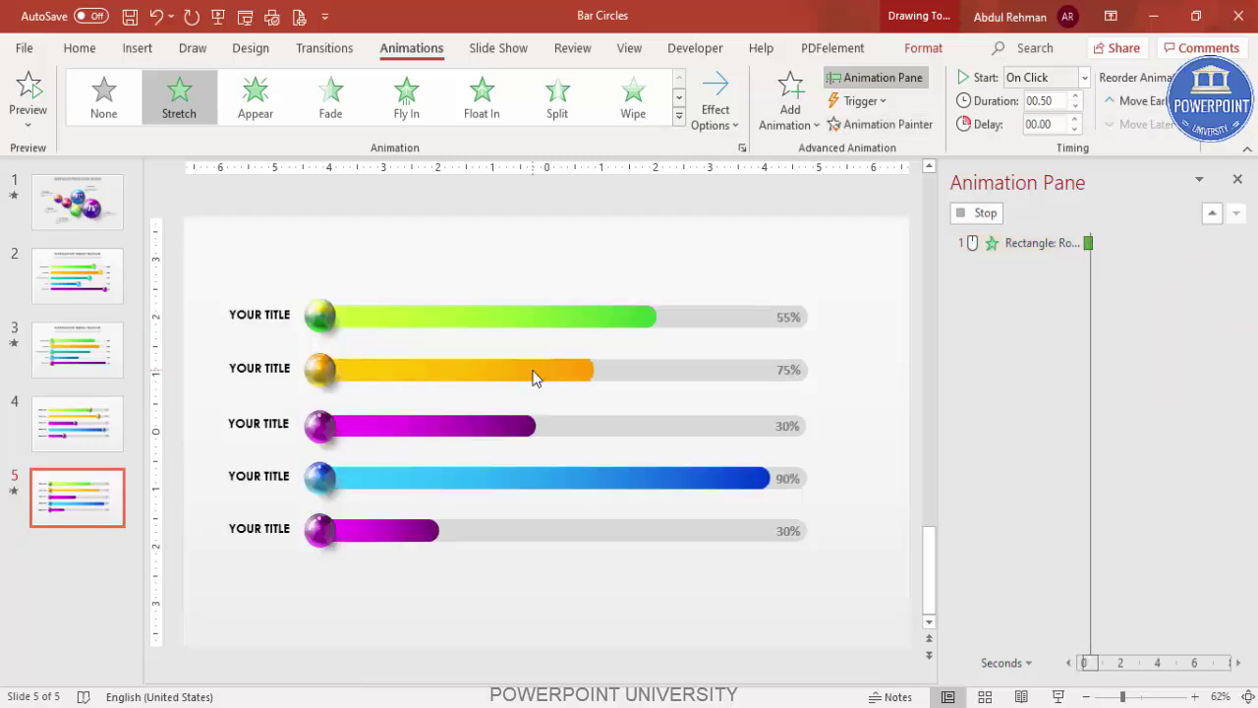
left_click(318, 308)
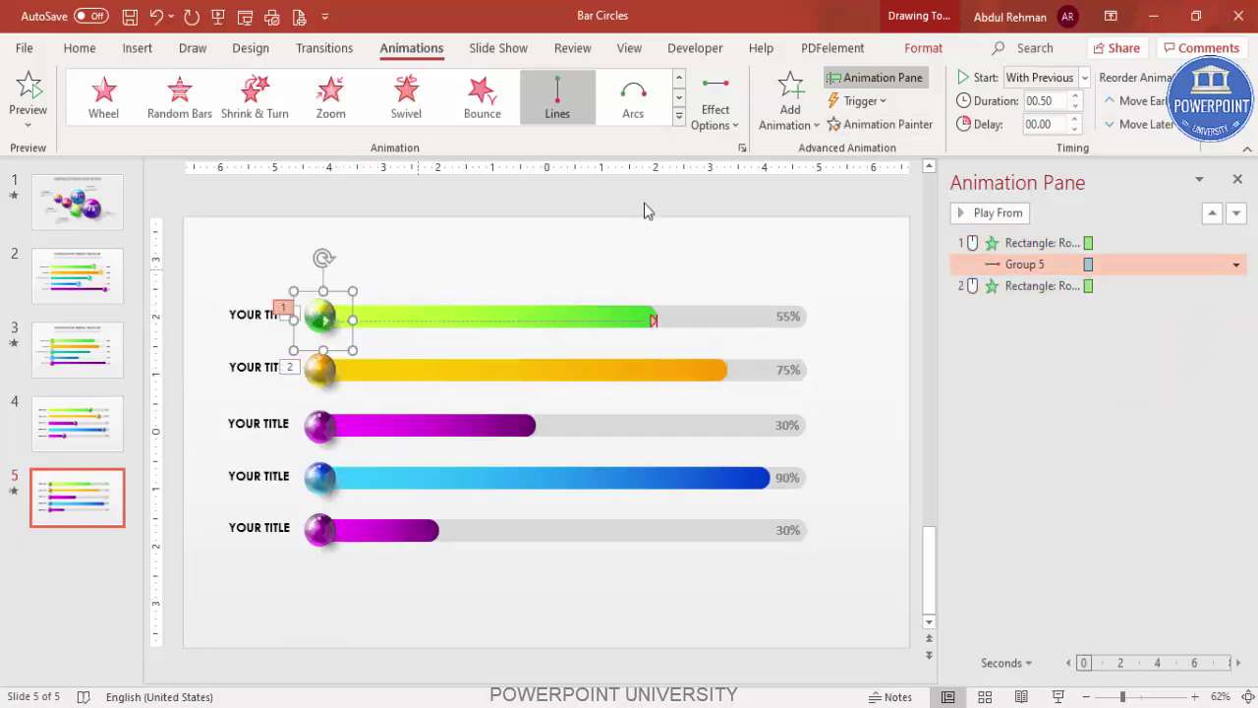
left_click(912, 133)
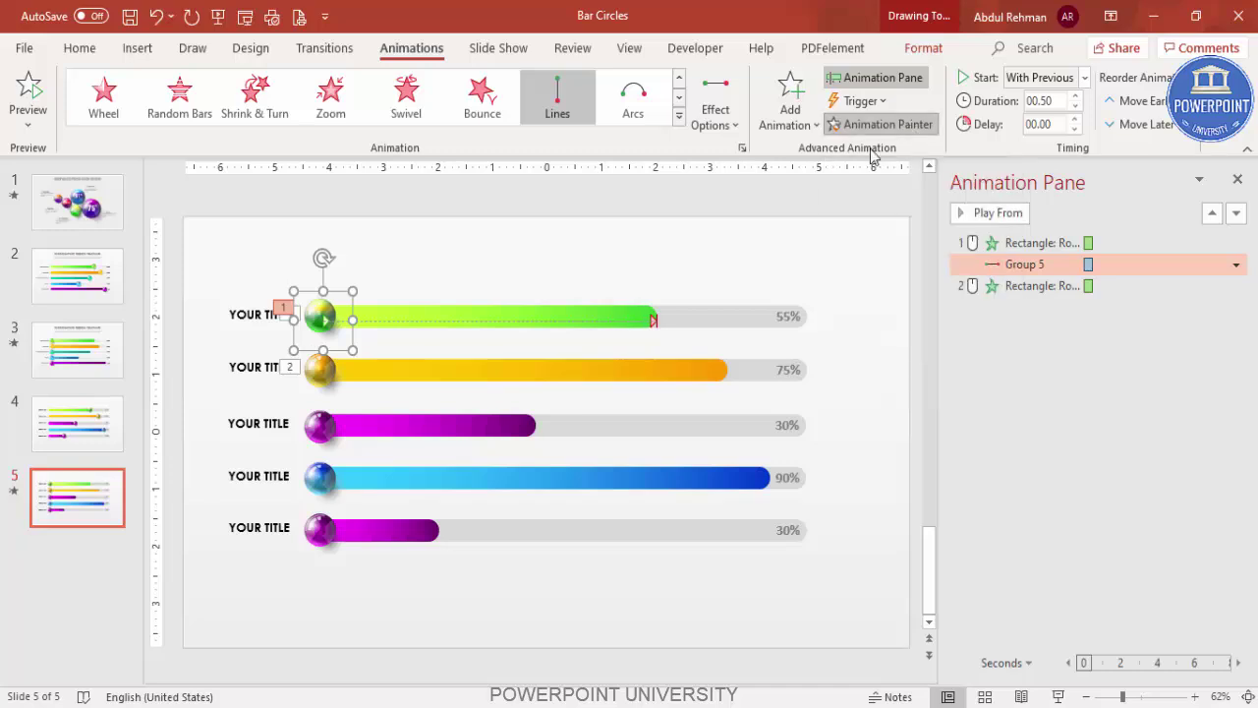
left_click(325, 372)
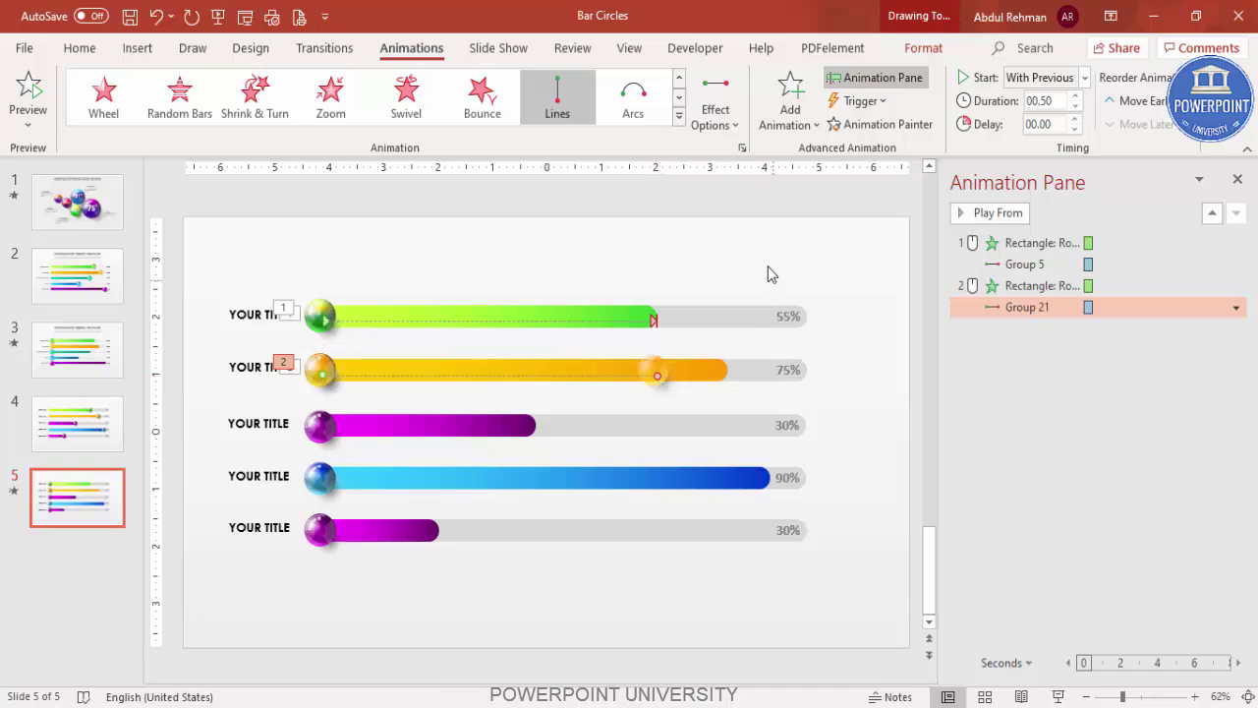
left_click(650, 378)
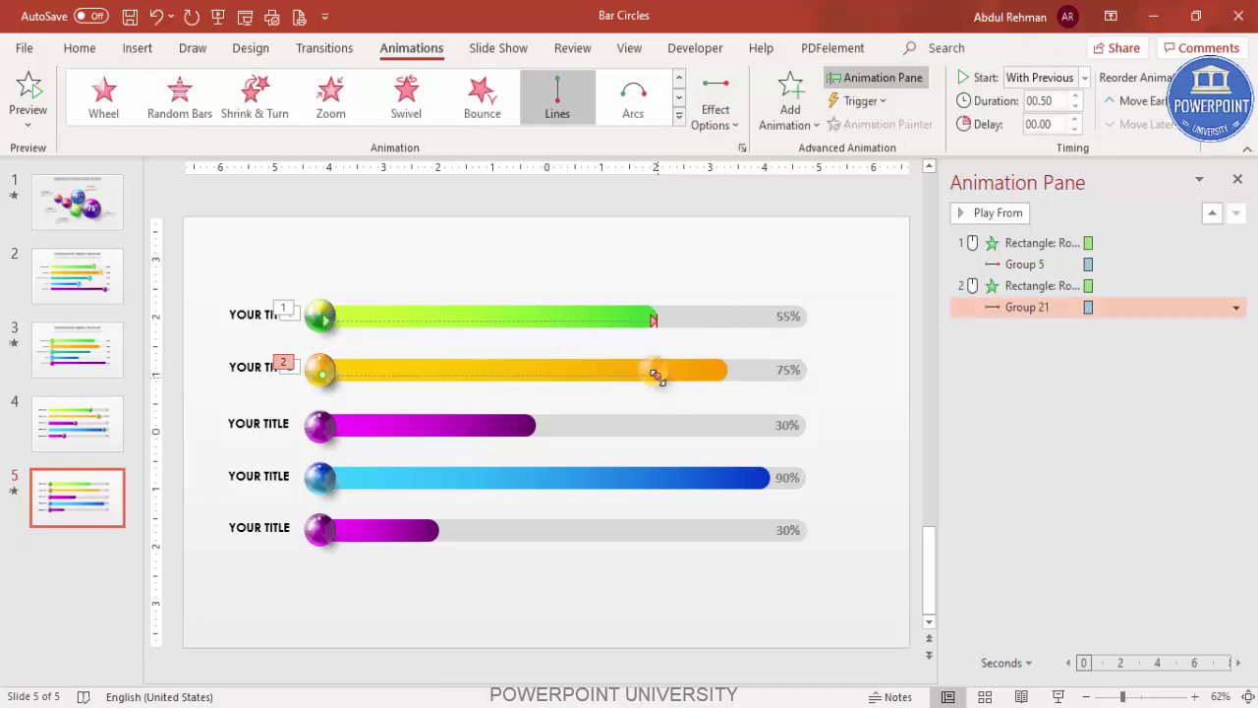
left_click_drag(655, 376, 728, 376)
left_click(732, 264)
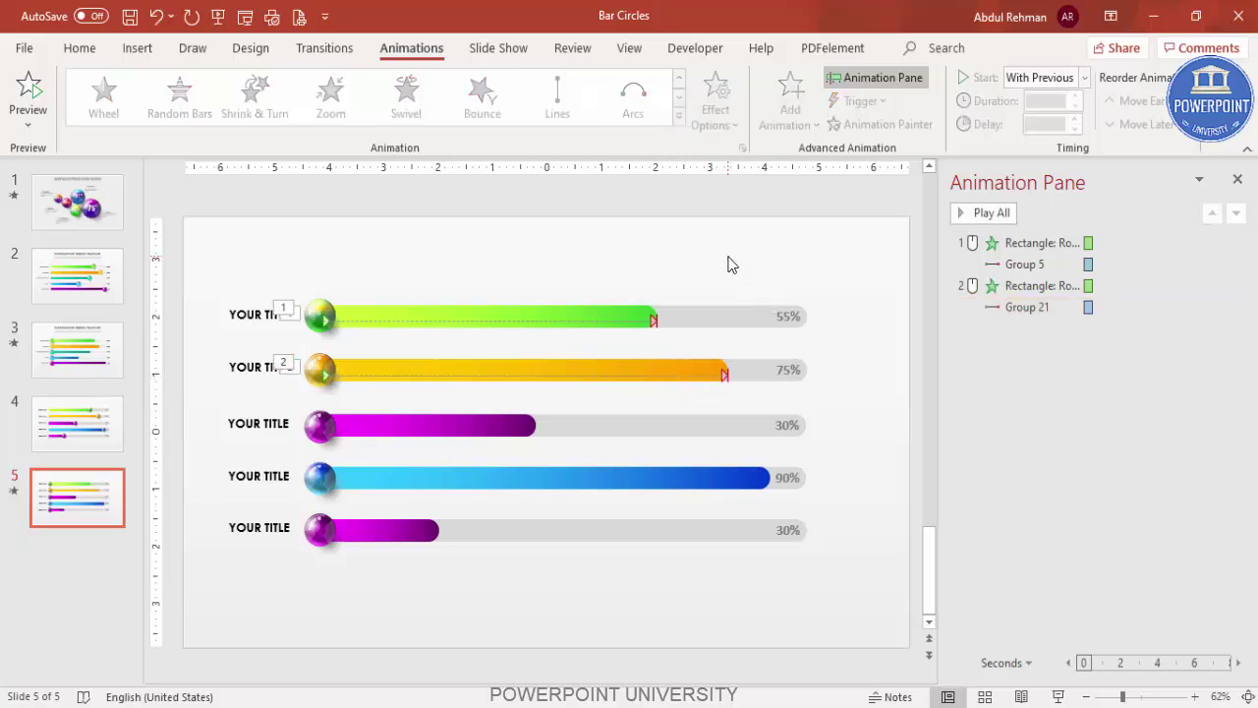
Copy Stretch and Lines to the magenta bar and ball, shortening the path to the 30% end
left_click(505, 368)
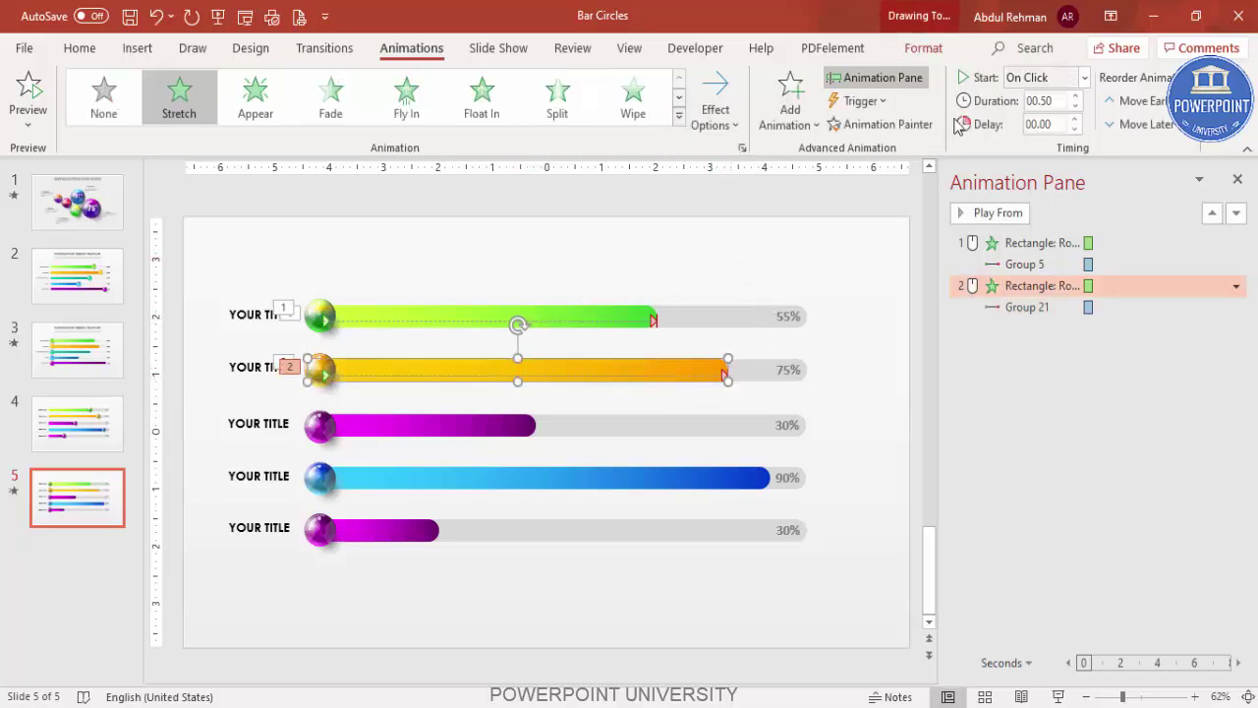
left_click(866, 125)
left_click(476, 423)
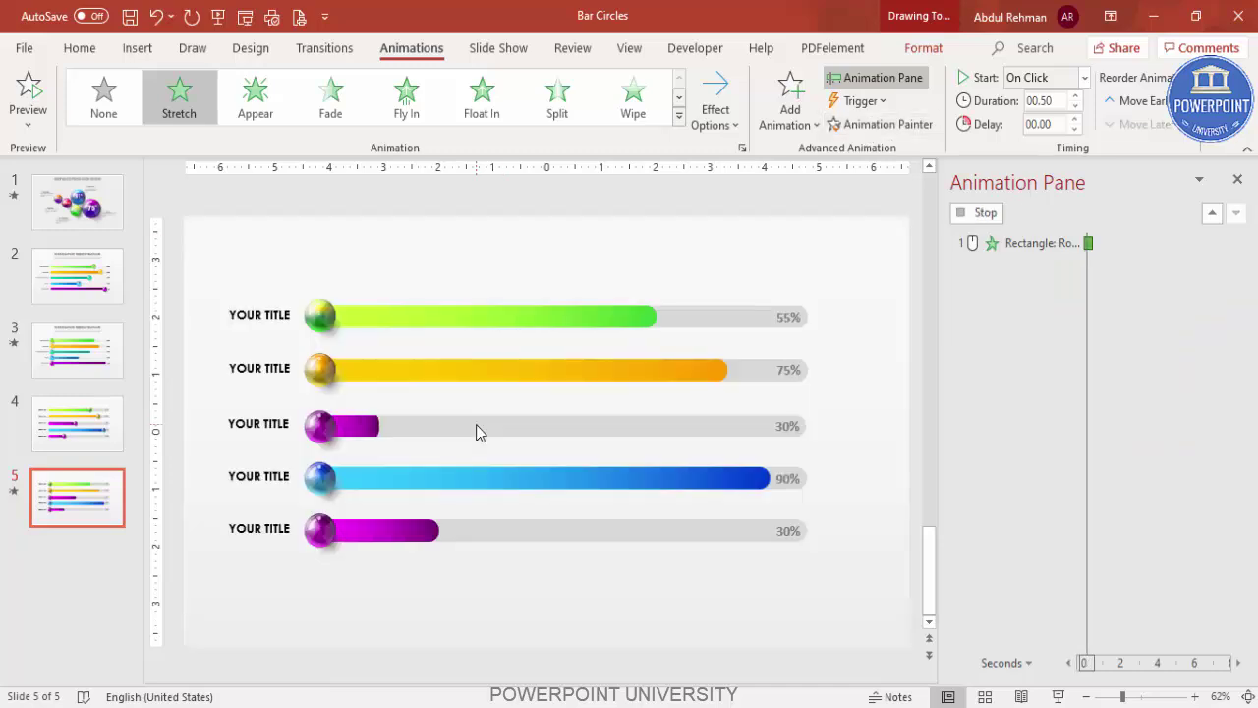
left_click(421, 374)
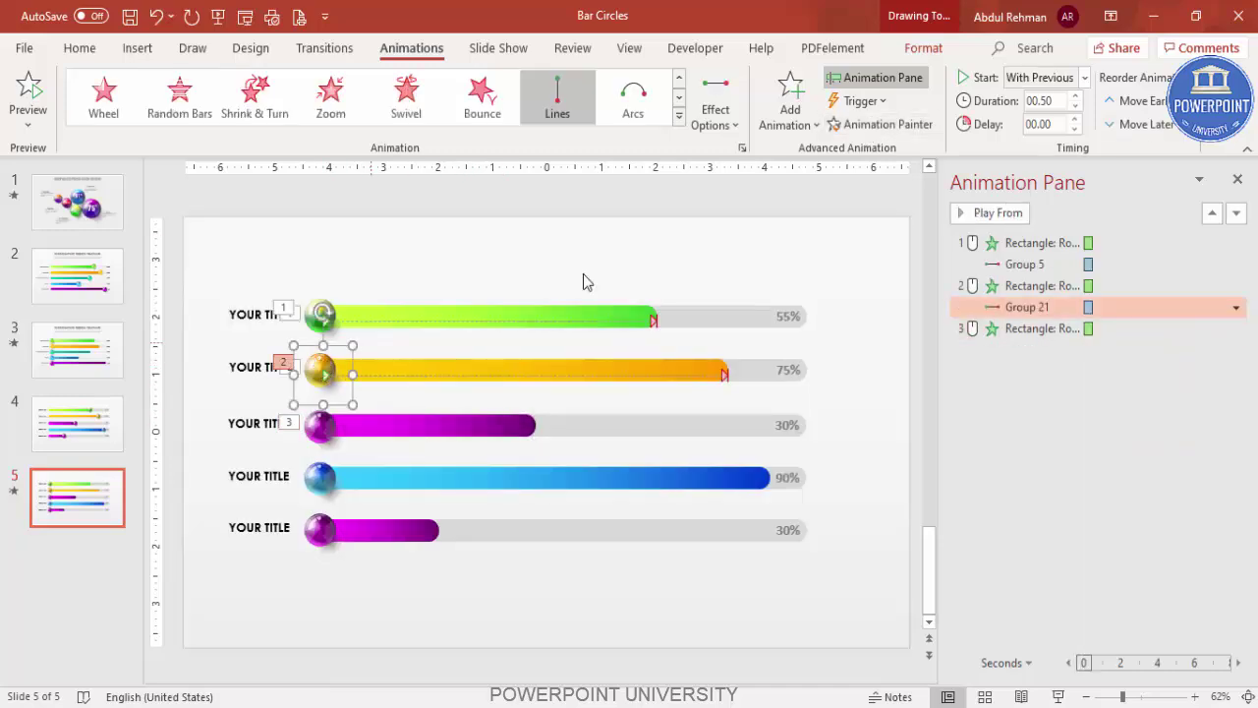
left_click(905, 126)
left_click(325, 430)
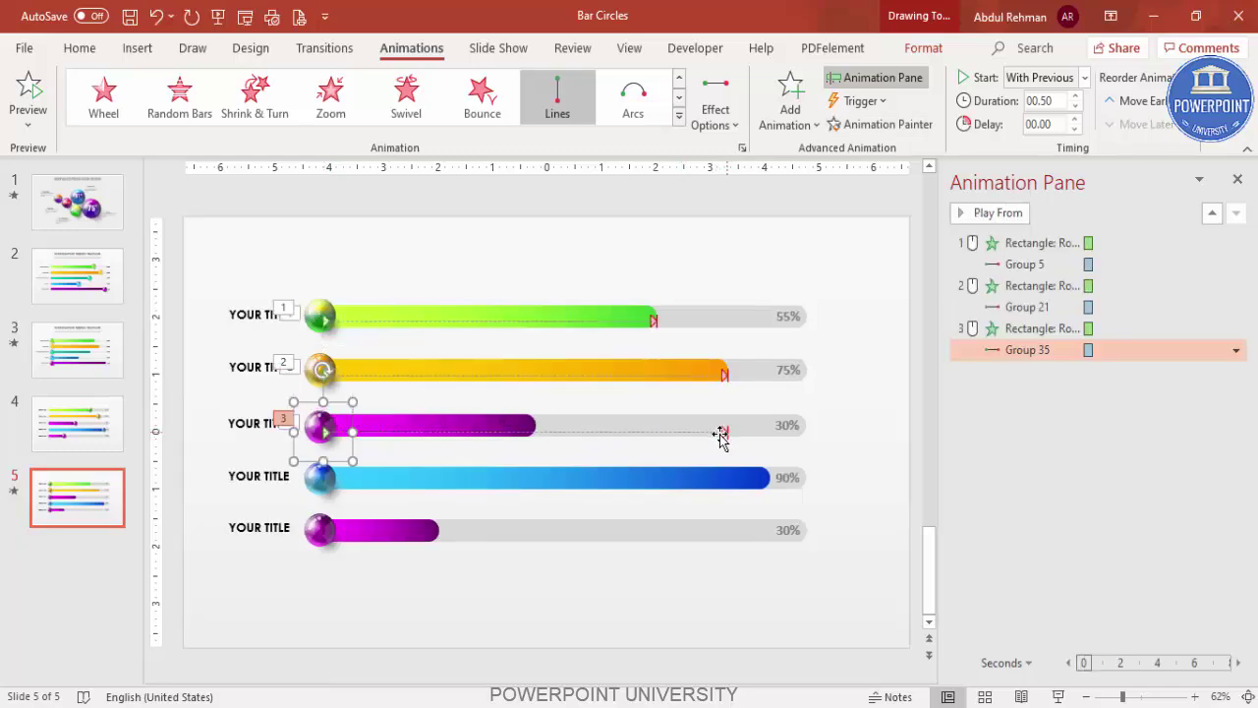
left_click(726, 436)
left_click(726, 434)
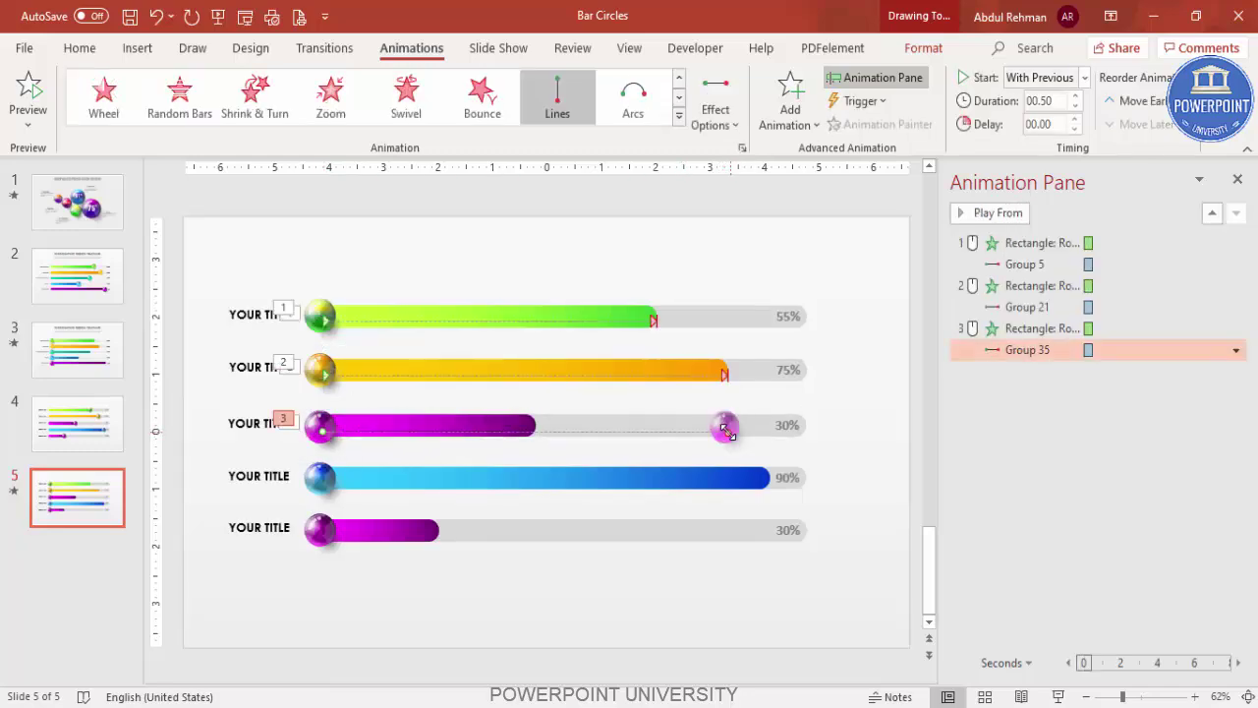
left_click_drag(724, 430, 532, 425)
left_click(859, 281)
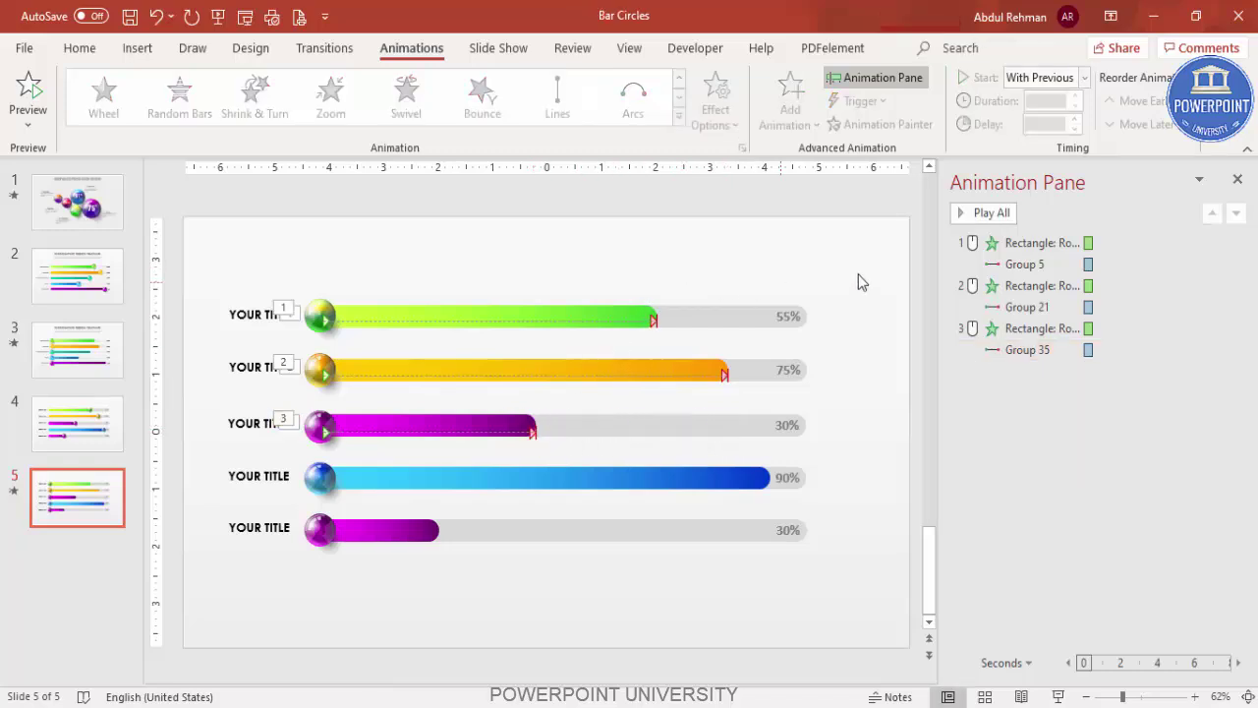
left_click(961, 212)
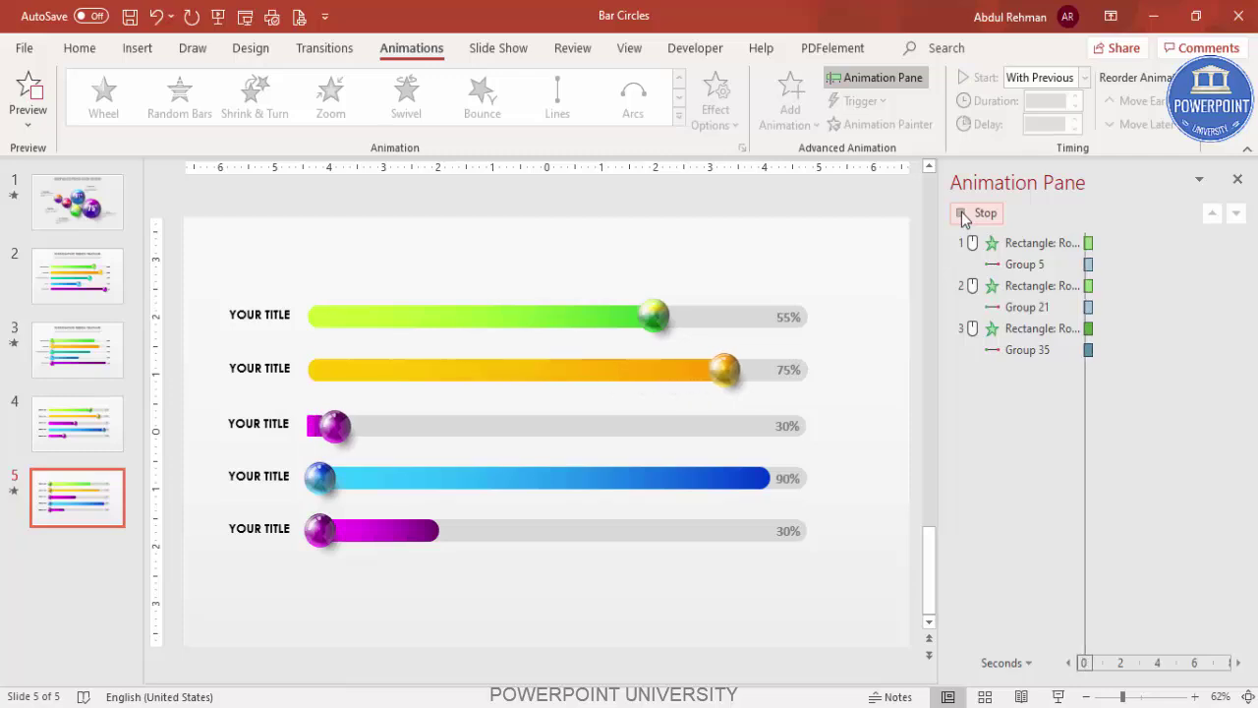